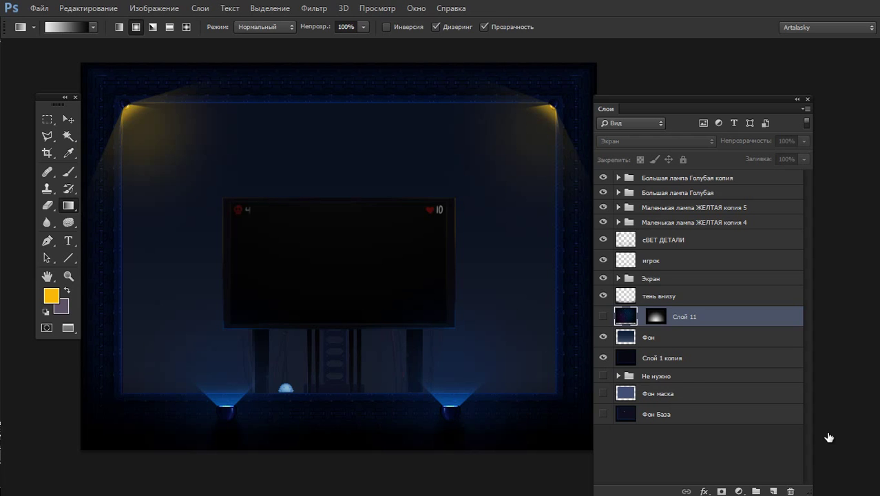
- Show the starry Слой 11 and set its blend mode to Screen (Экран)
click(602, 317)
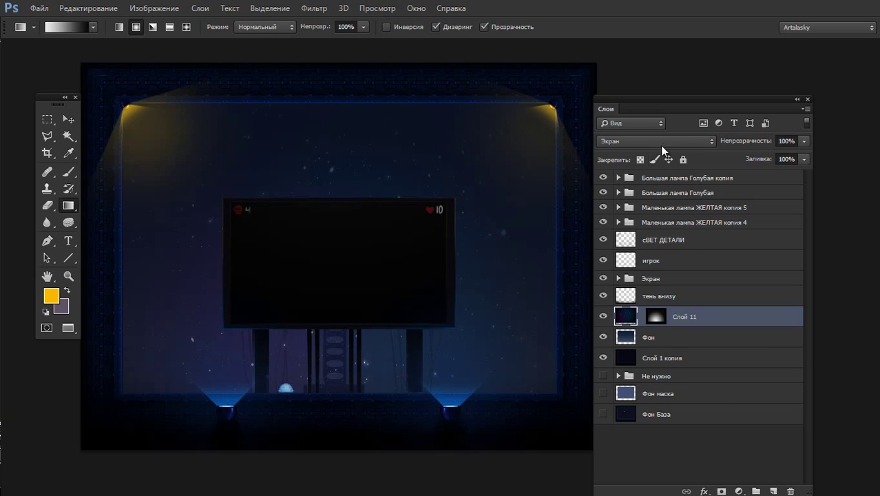
click(666, 137)
click(638, 152)
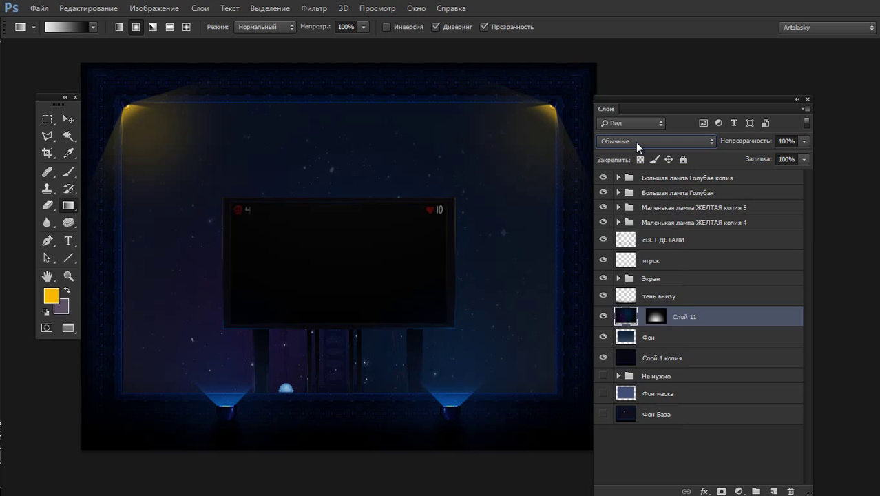
click(636, 141)
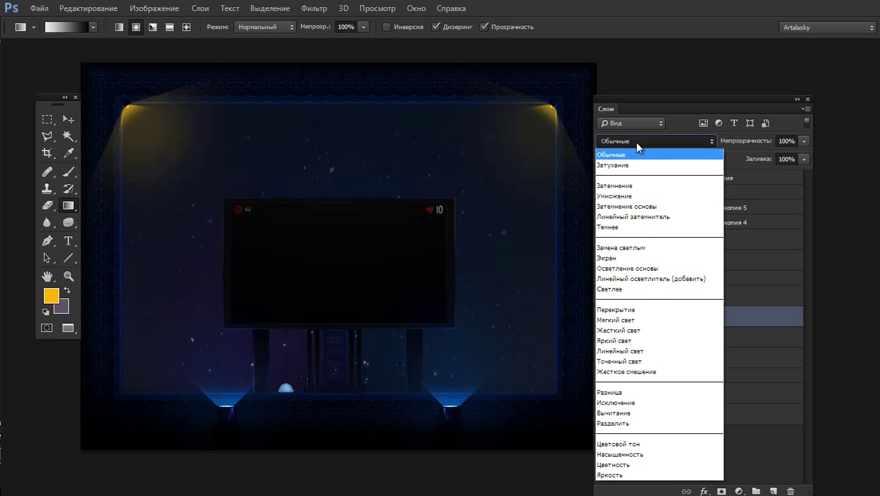
click(656, 259)
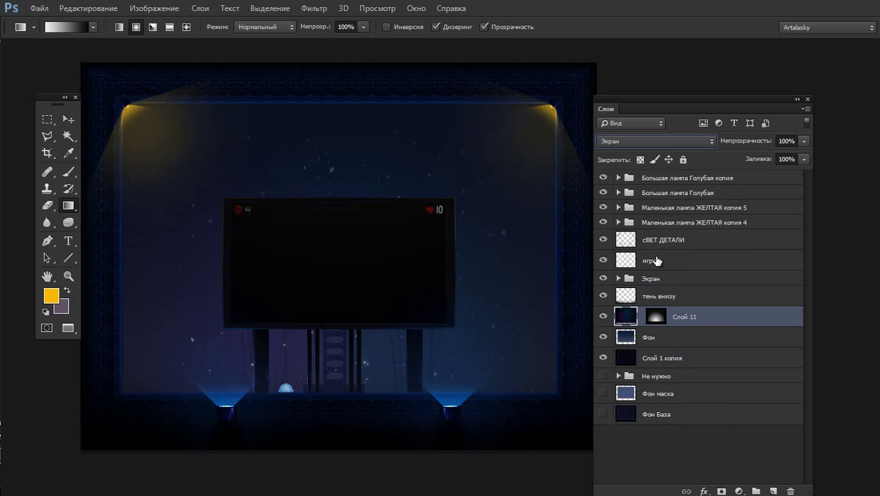
- Target Слой 11's mask, reset colours to default, and unlink the mask from the layer
click(653, 321)
key(d)
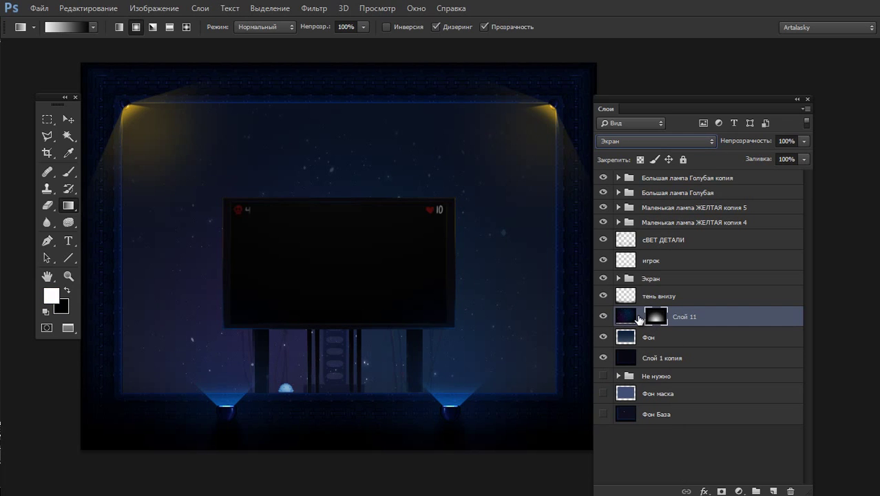
click(640, 316)
- Set the eraser to Pencil mode with a 6 px tip, then marquee-select the 22 × 98 px pillar
alt+scroll(337, 354, up, 3)
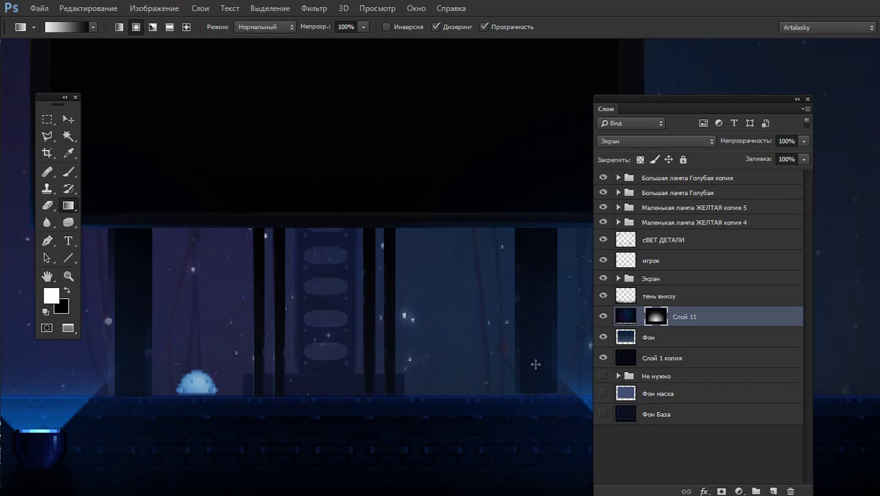
key(e)
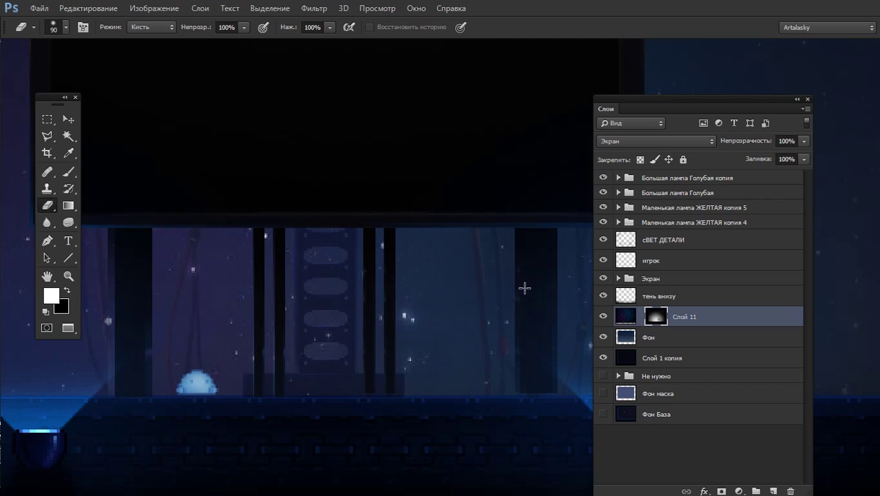
right_click(513, 234)
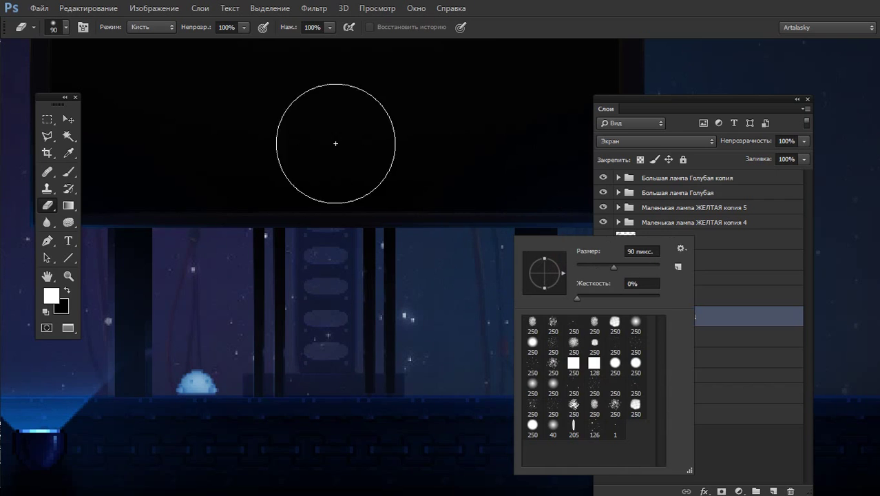
click(152, 27)
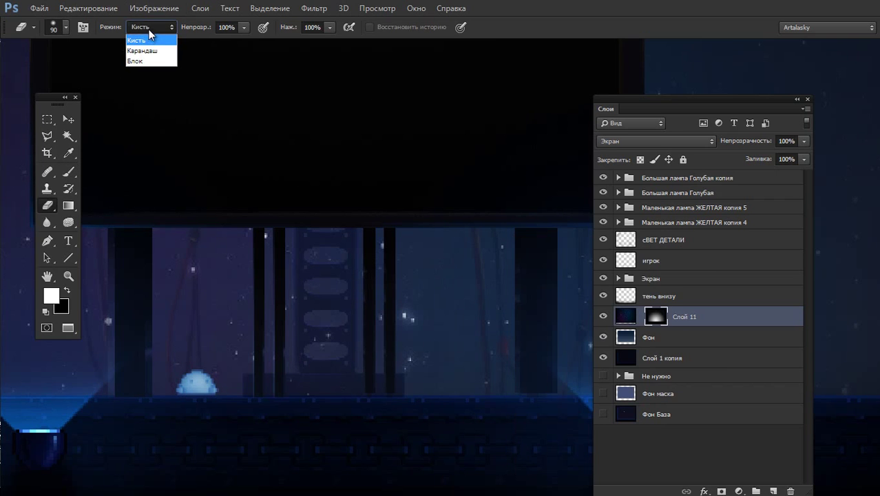
click(146, 46)
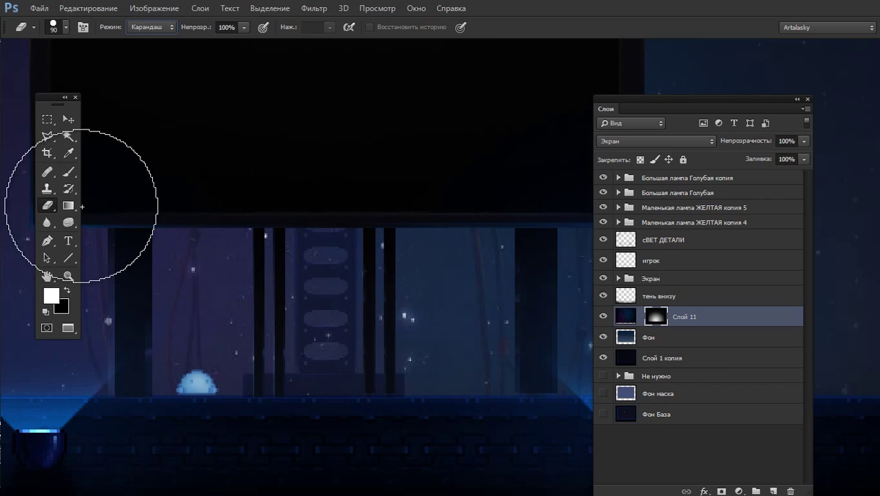
right_click(315, 187)
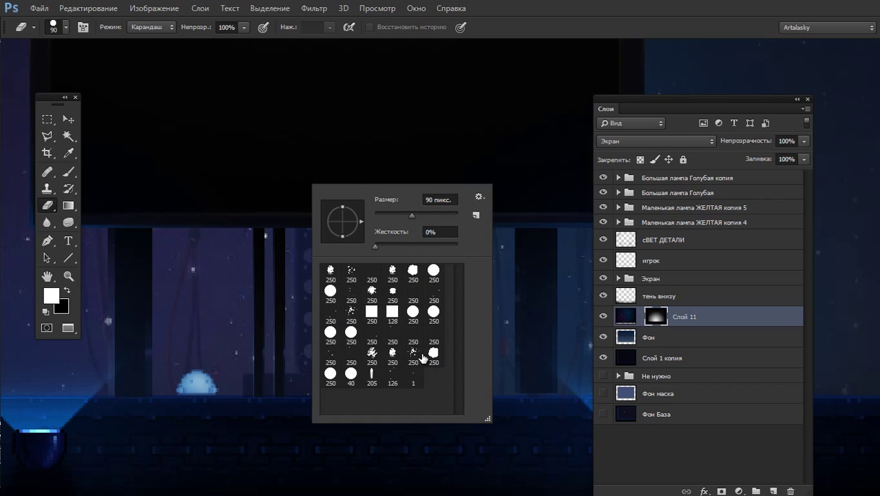
click(413, 354)
click(379, 214)
key(Return)
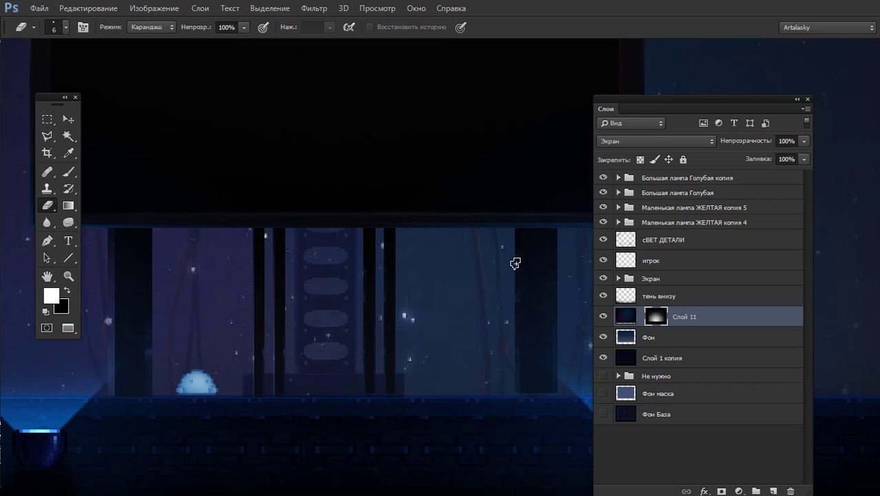
key(m)
drag(518, 236, 555, 389)
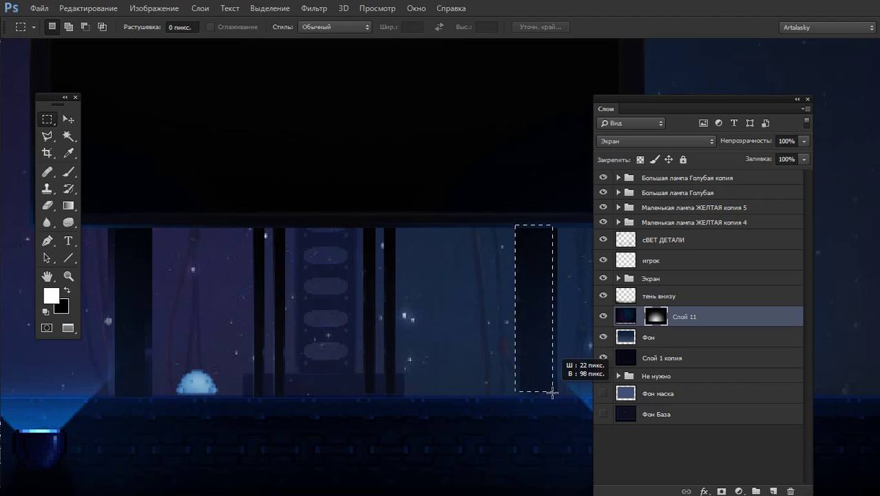
- Target Слой 11's pixels and return it to Normal (Обычные) blending
key(e)
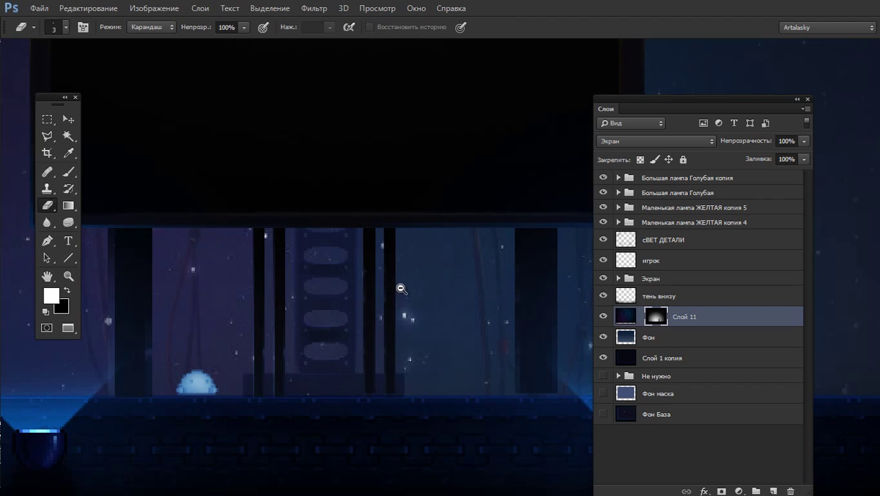
alt+scroll(383, 289, down, 3)
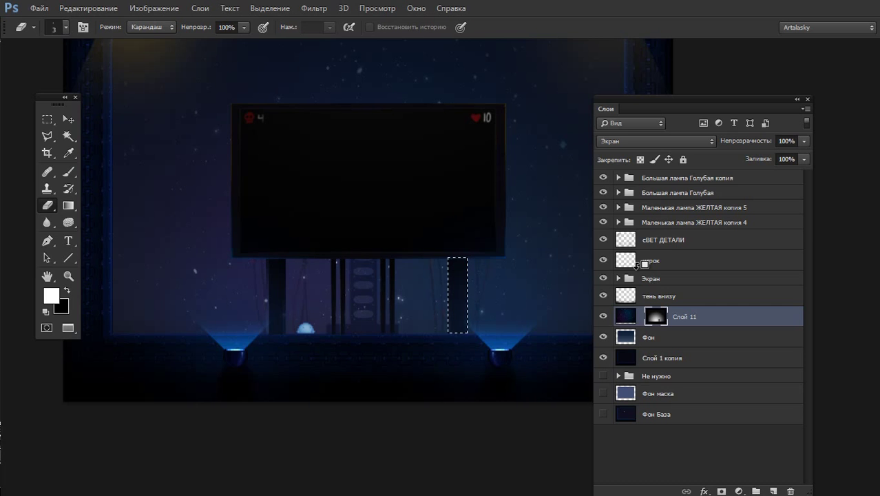
click(626, 316)
click(637, 140)
click(638, 155)
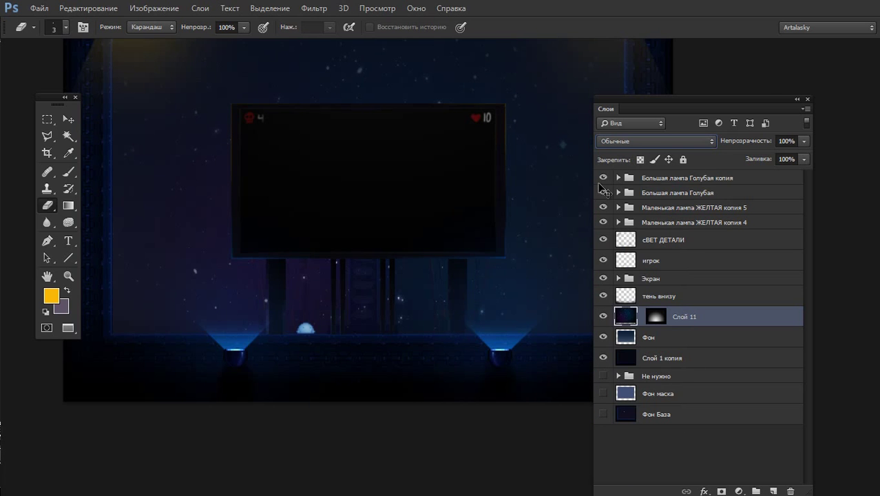
- Toggle the Экран group off and on to check it, then add a new empty layer, Слой 12
alt+scroll(387, 306, up, 3)
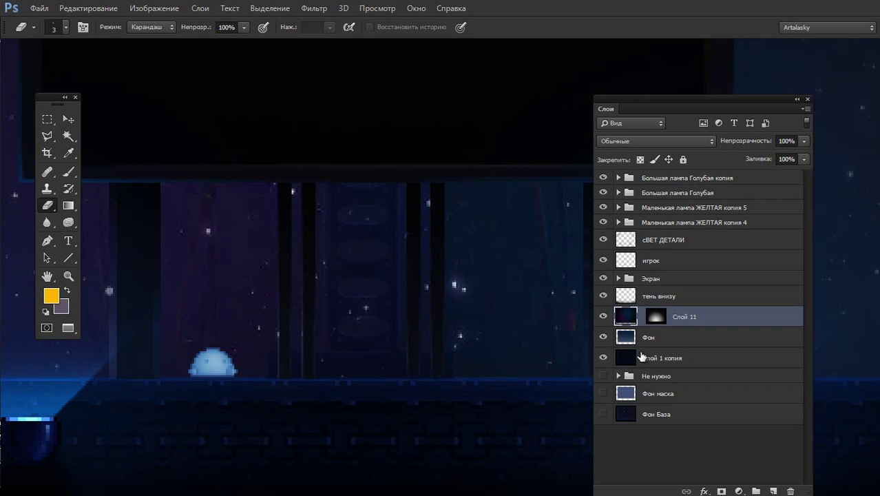
click(603, 279)
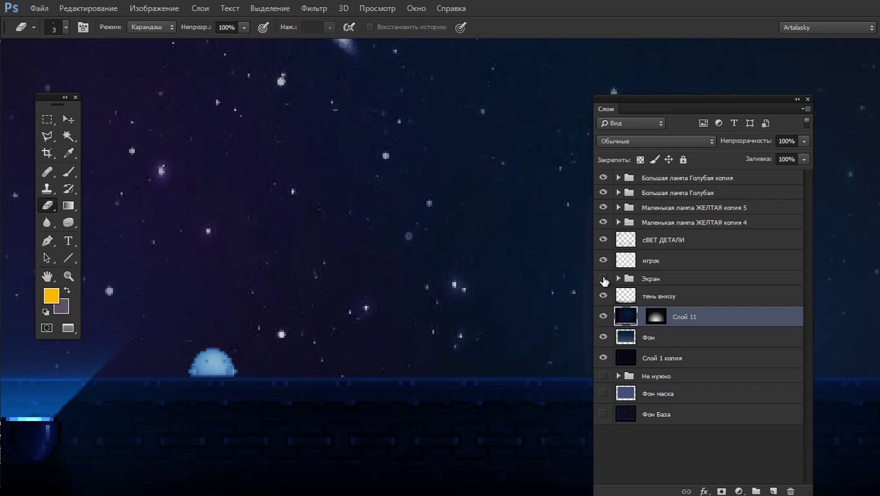
click(603, 279)
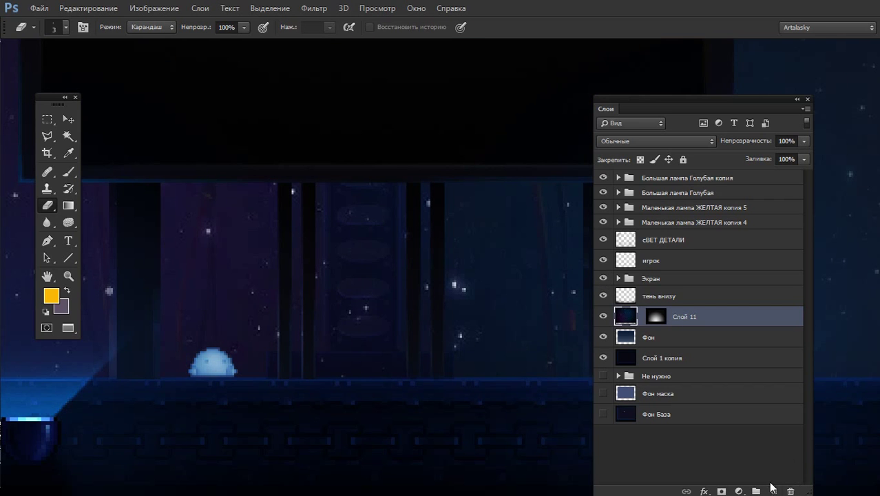
click(771, 487)
- Set Слой 11 back to Screen blending and make Слой 12 the working layer
click(623, 337)
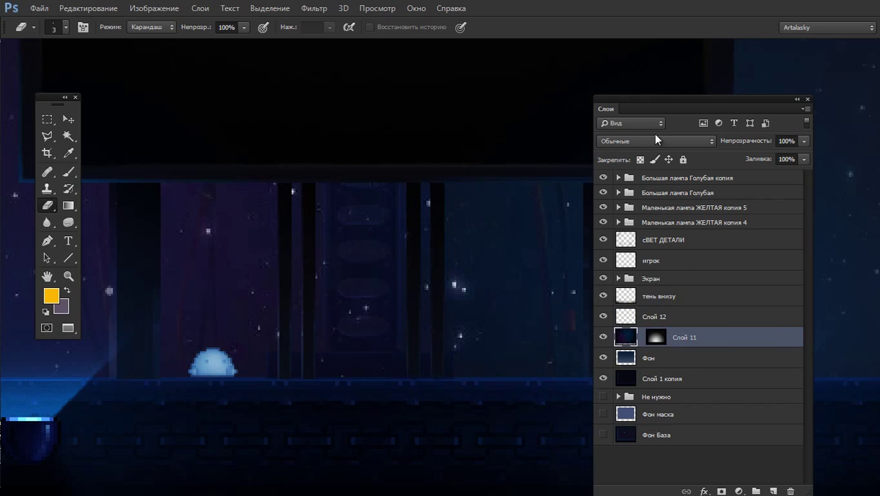
click(654, 138)
click(621, 262)
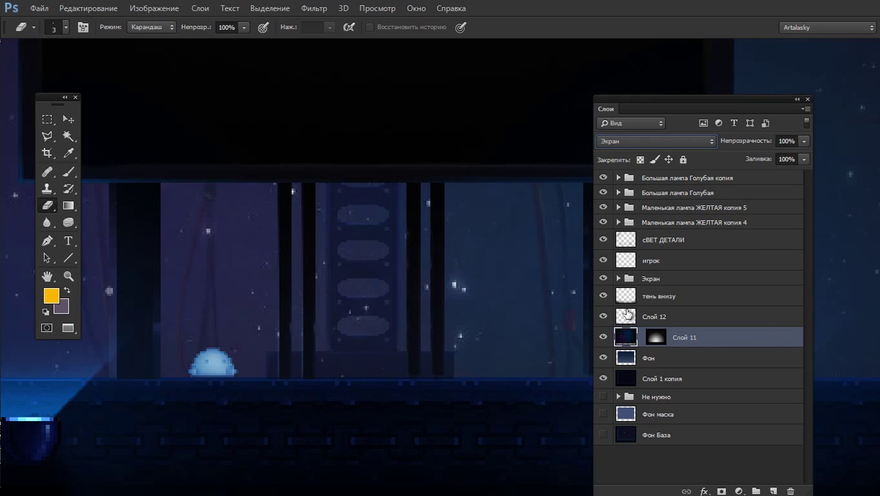
click(628, 314)
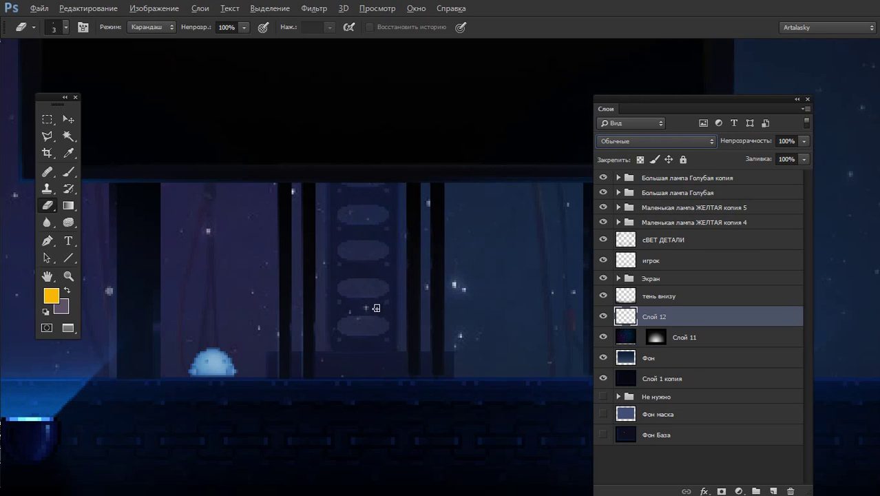
- Dismiss the eraser error, switch to a 21 px brush and sample the scene's dark navy
click(358, 302)
click(399, 192)
key(b)
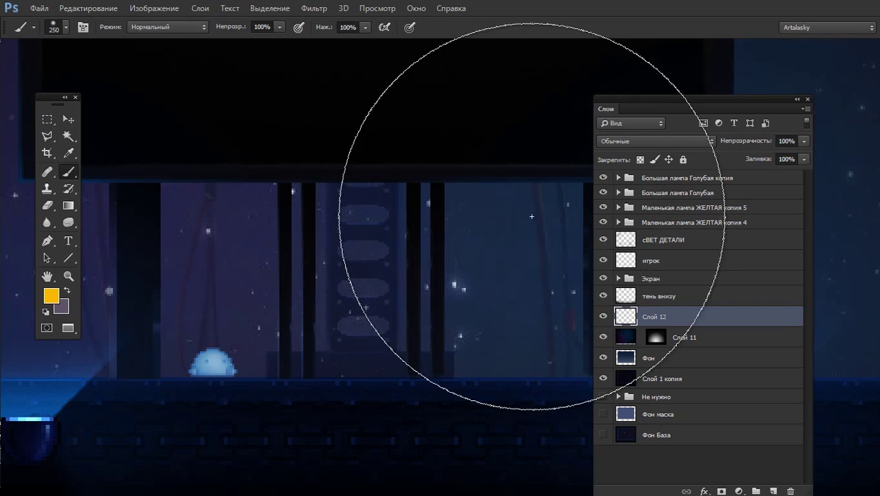
right_click(532, 216)
click(578, 252)
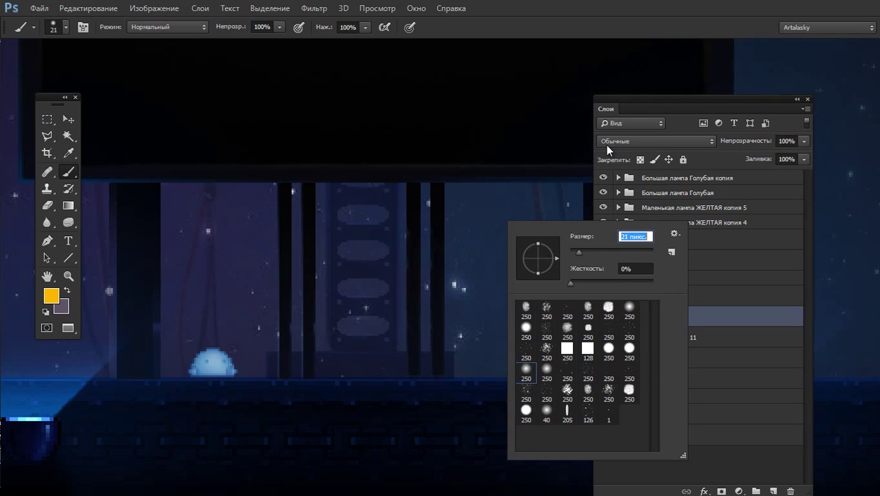
click(627, 111)
alt+click(378, 307)
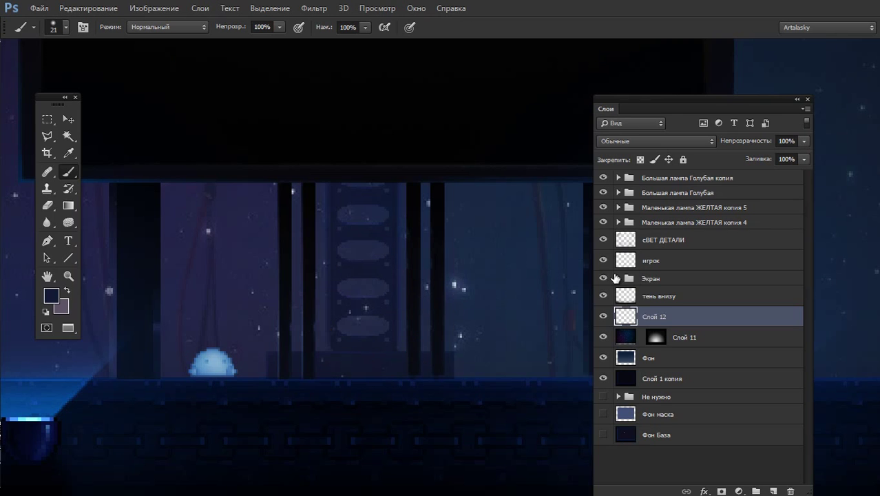
- Inspect the Экран group's layers, reselect Слой 12 and shrink the brush to 8 px
click(603, 279)
click(603, 279)
click(618, 278)
click(636, 344)
click(635, 358)
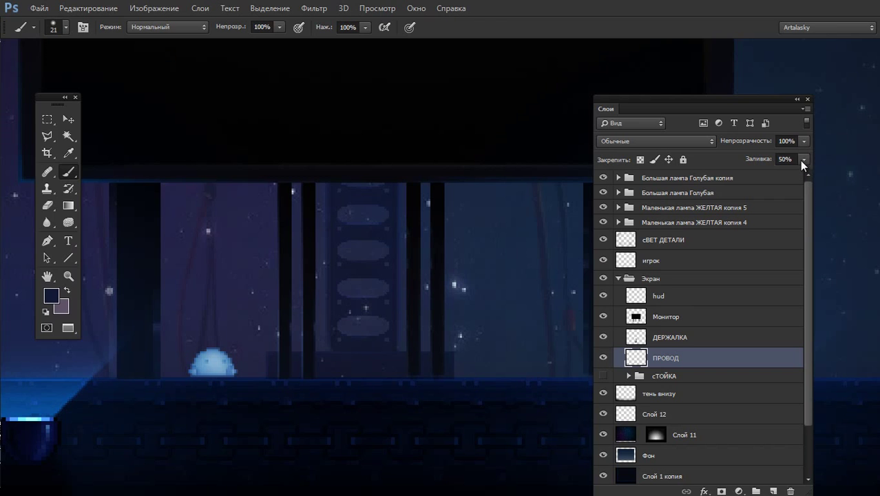
click(619, 279)
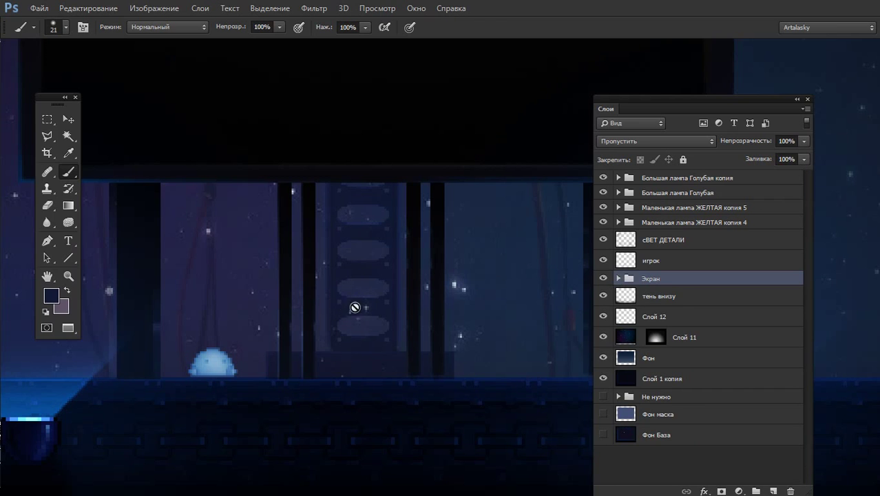
click(634, 318)
click(604, 317)
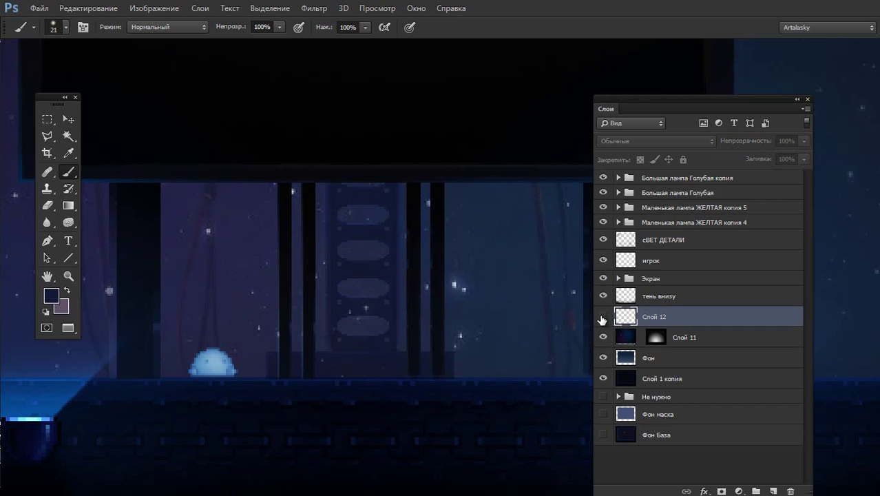
click(603, 318)
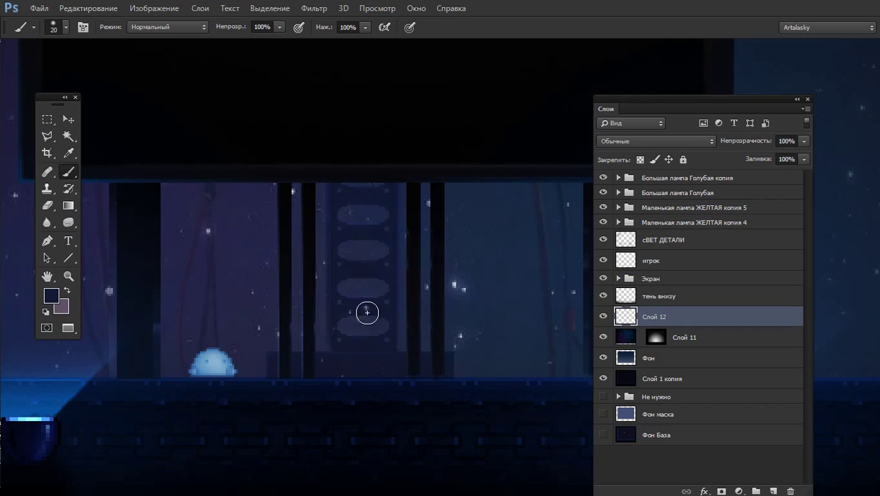
key(bracketleft)
key(bracketleft)
key(bracketleft)
- Sample a scene colour, shrink the brush further, and paint a light dot near the left post
alt+click(475, 236)
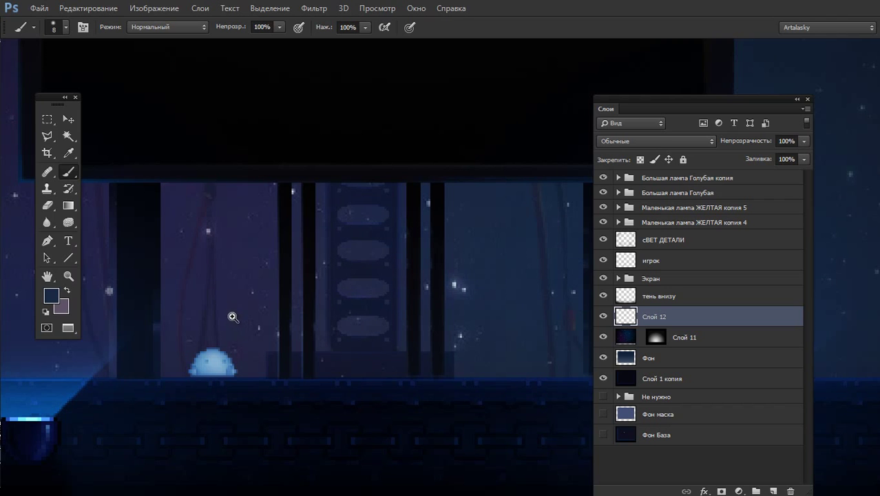
key(bracketleft)
key(bracketleft)
key(bracketleft)
click(109, 291)
alt+scroll(151, 314, down, 3)
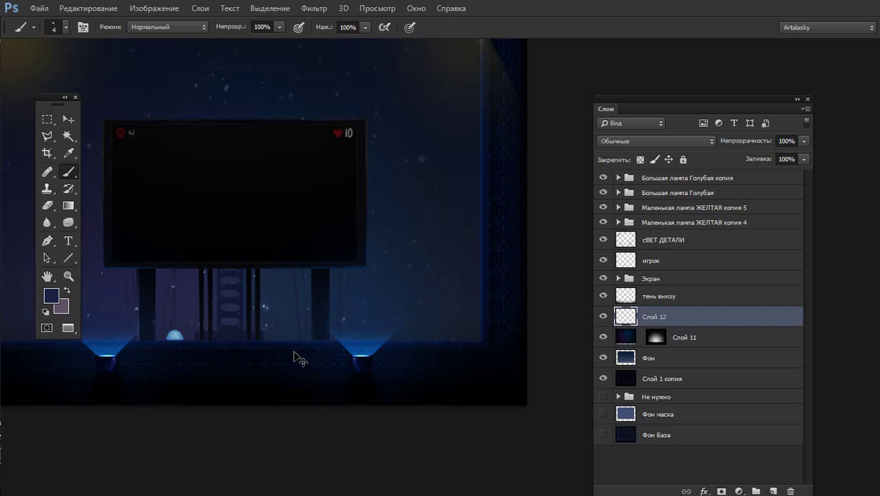
ctrl+drag(174, 312, 275, 284)
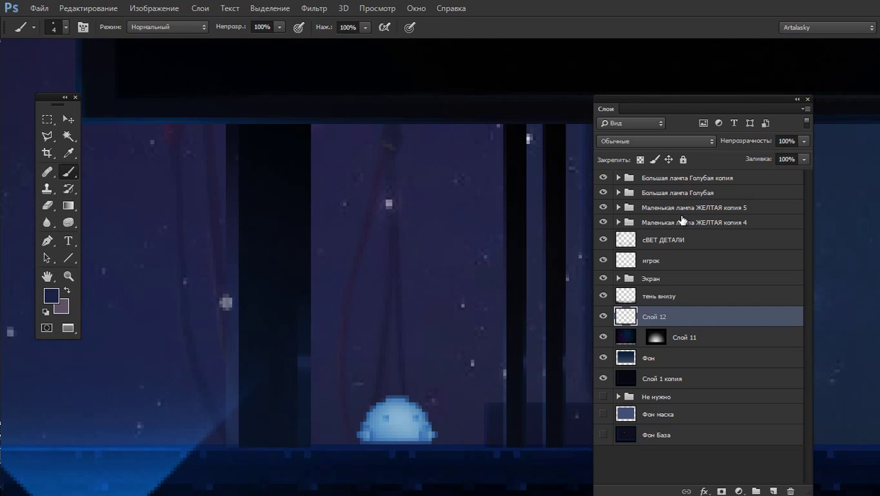
- In the expanded Экран group, try ДЕРЖАЛКА's fill at 100% and return it to 48%
click(618, 278)
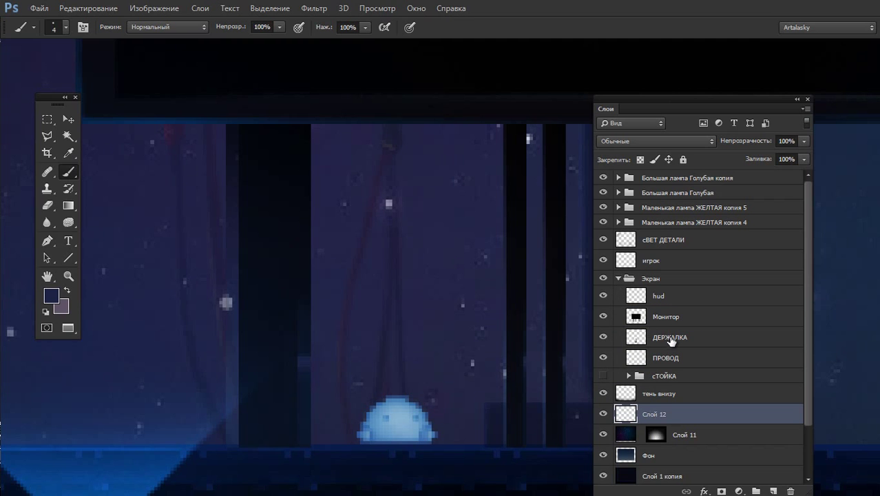
click(656, 321)
click(653, 339)
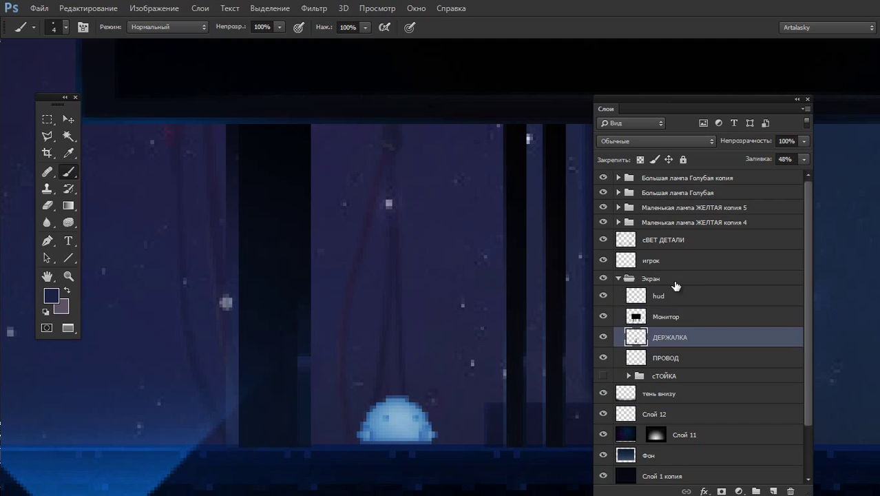
click(804, 159)
drag(806, 173, 774, 175)
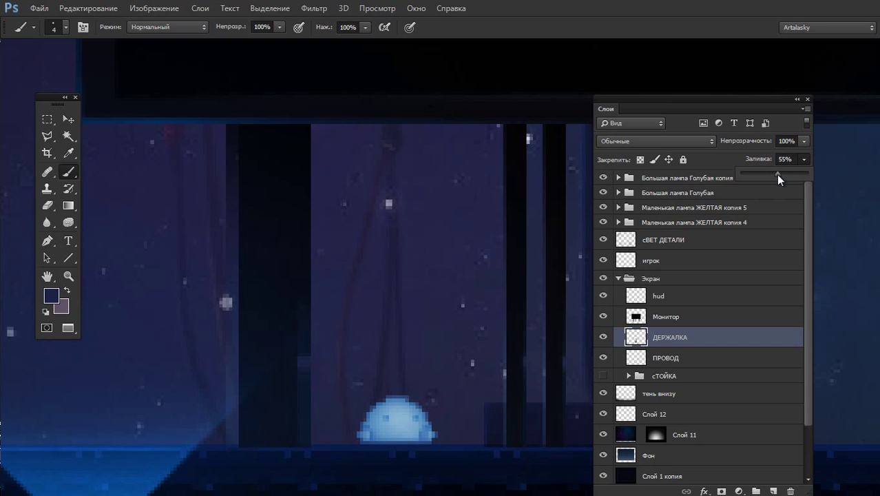
click(511, 252)
click(662, 358)
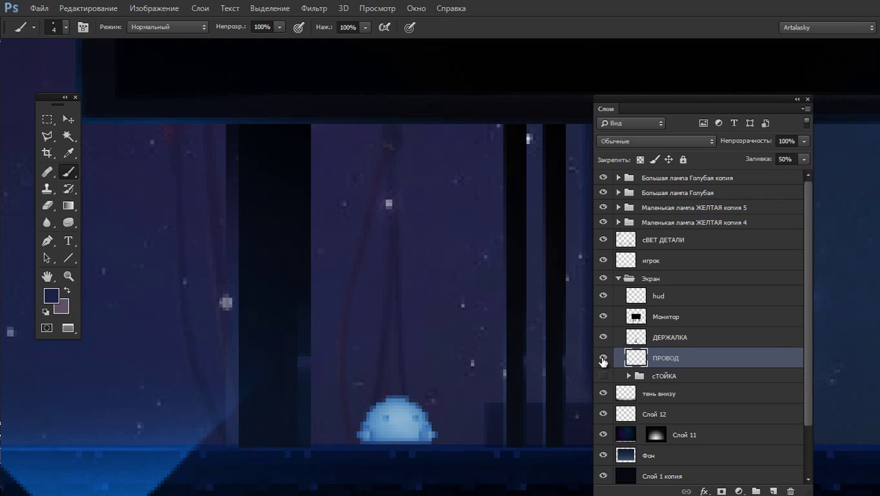
- On Монитор, paint over the stray light speck with a 2 px dark brush, then collapse Экран
click(604, 317)
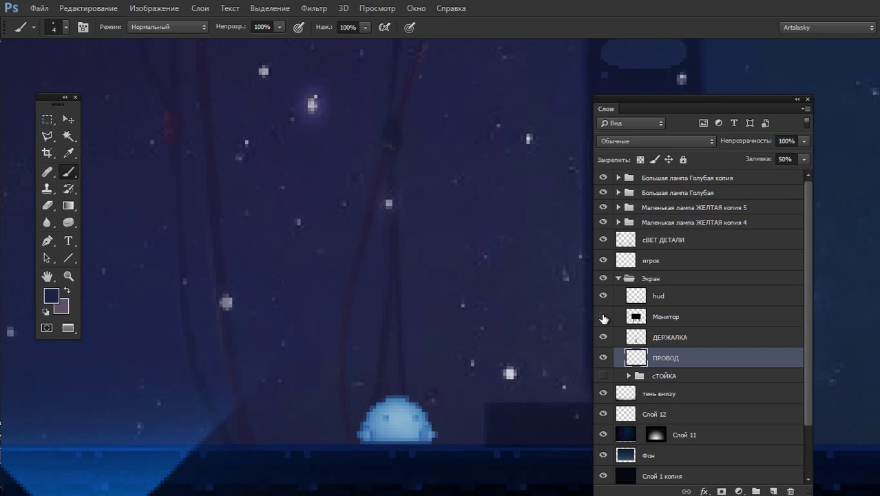
click(604, 316)
click(628, 318)
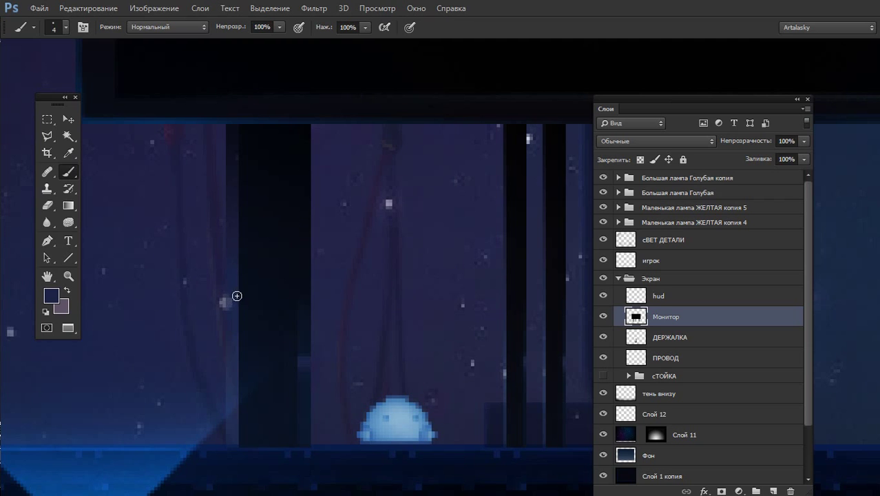
key(bracketleft)
key(bracketleft)
drag(227, 328, 229, 282)
alt+scroll(241, 321, down, 2)
alt+scroll(231, 321, up, 1)
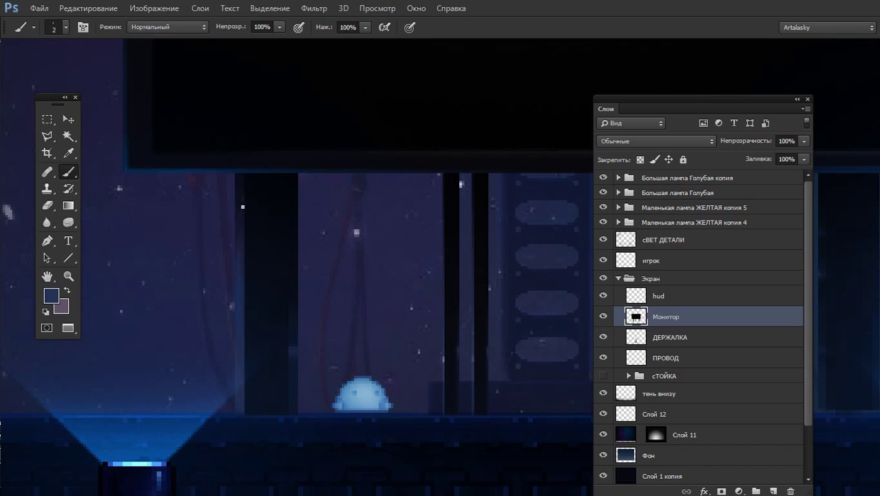
alt+scroll(274, 312, down, 1)
drag(471, 255, 396, 233)
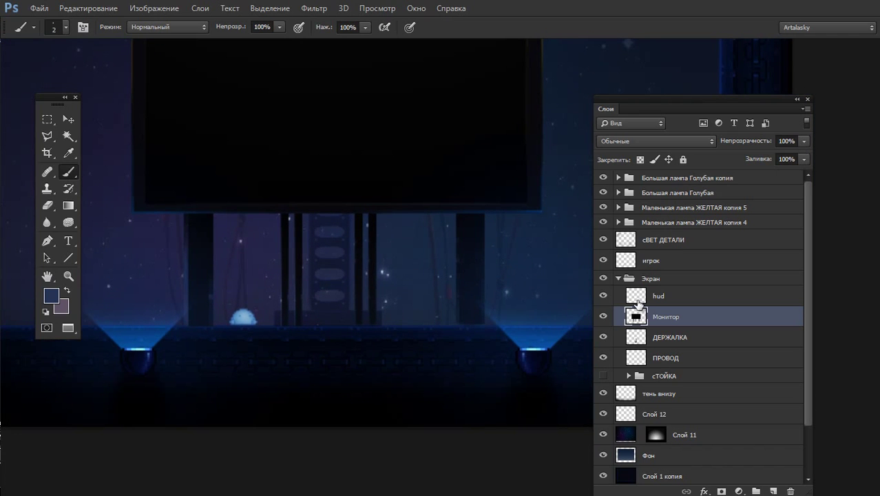
drag(481, 241, 508, 307)
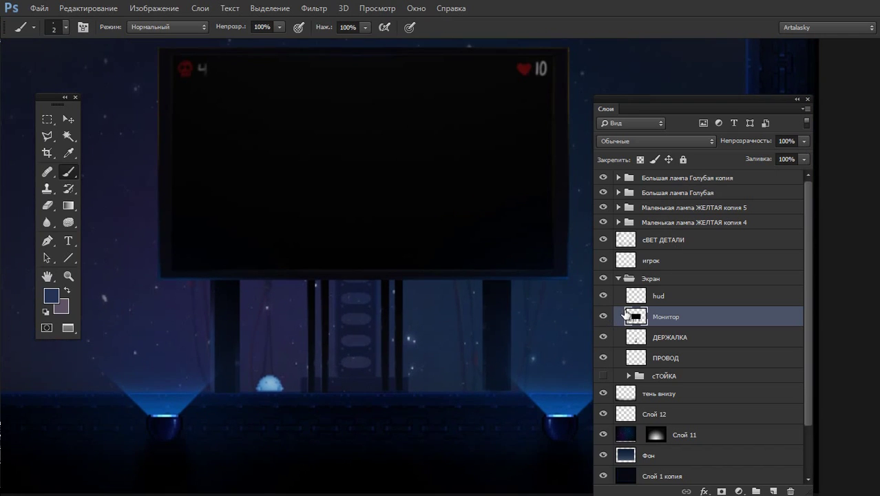
click(619, 279)
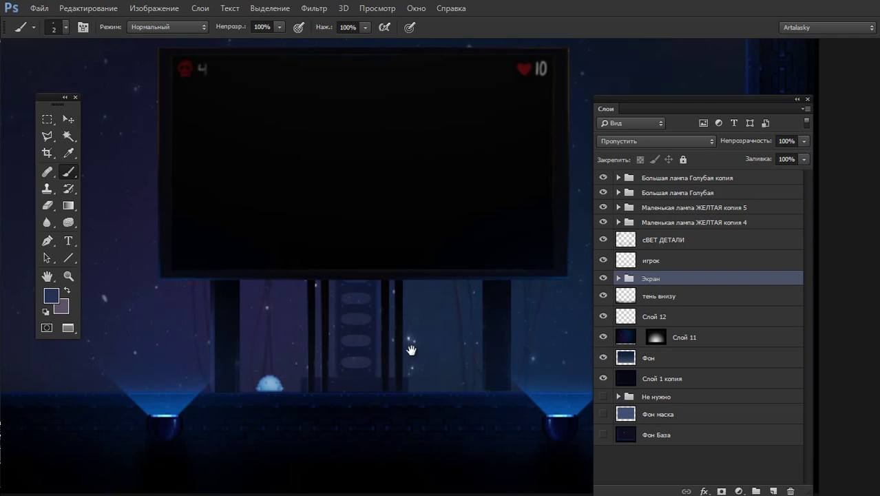
- Zoom out and move the Layers panel and tool palette aside to uncover the scene
alt+scroll(417, 329, down, 1)
alt+scroll(413, 328, down, 1)
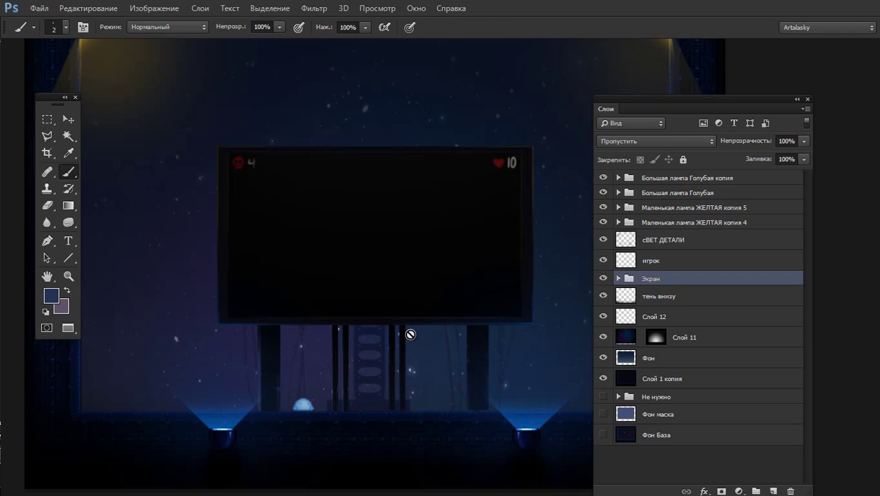
drag(459, 174, 464, 191)
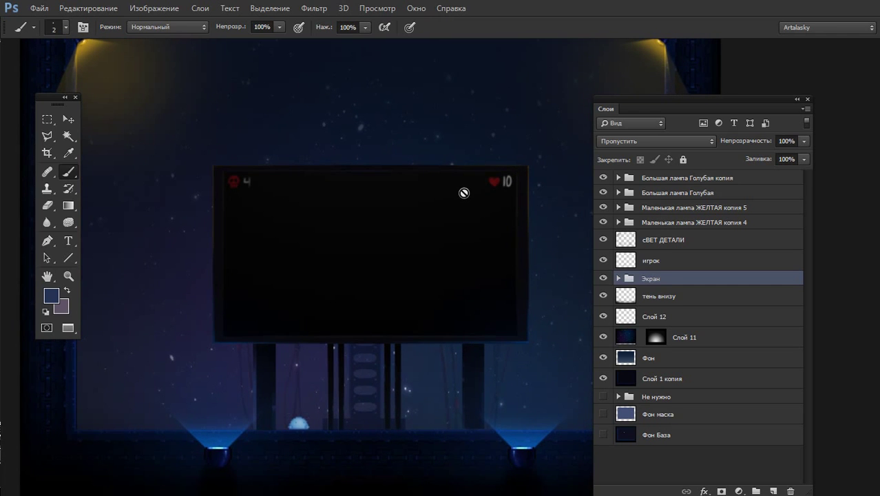
drag(680, 104, 744, 92)
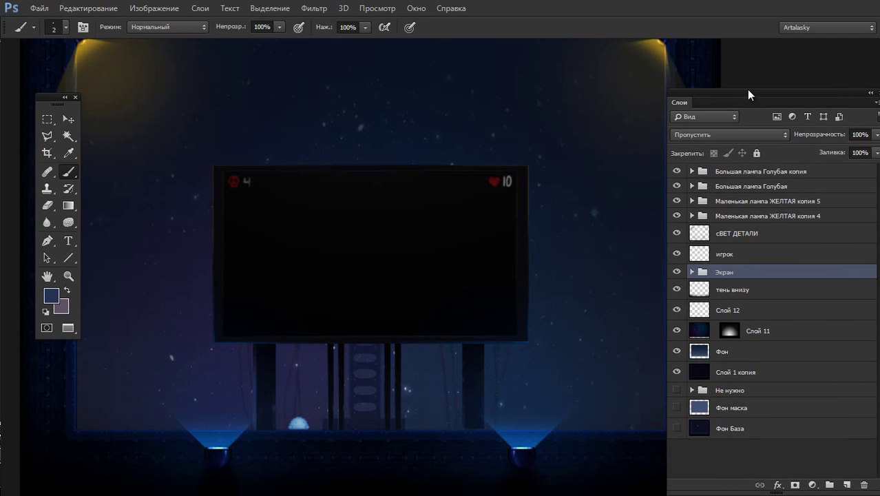
alt+scroll(420, 216, down, 2)
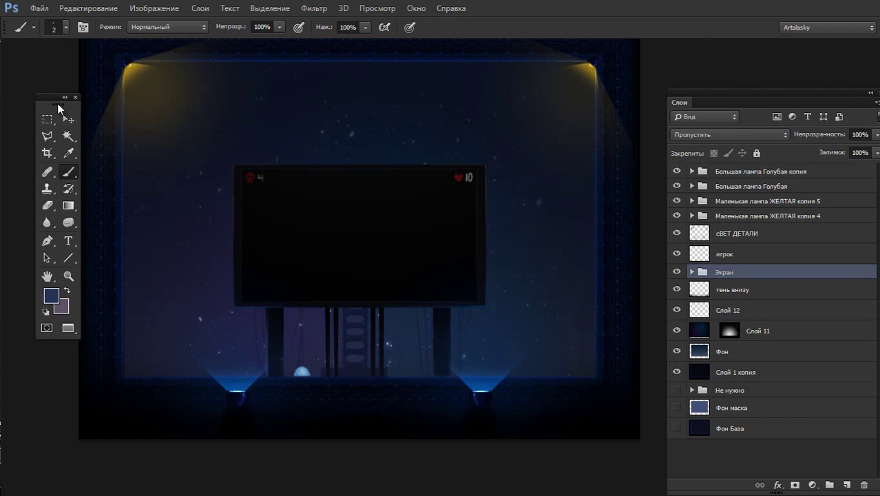
drag(57, 103, 42, 116)
drag(371, 220, 381, 263)
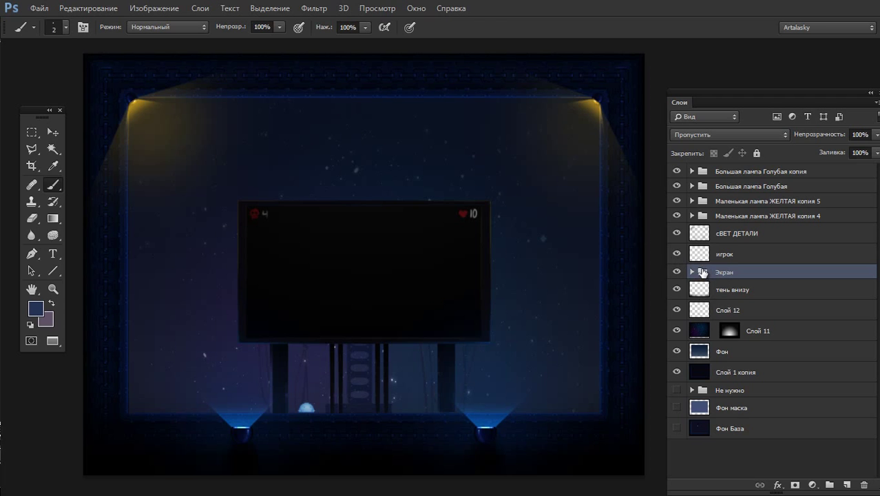
- Hide the игрок layer, compare the lights, and select Светильник in Большая лампа Голубая копия
click(676, 255)
click(677, 255)
click(677, 255)
click(677, 234)
click(677, 234)
click(677, 171)
click(676, 170)
click(692, 170)
click(688, 189)
click(677, 189)
- Select Светильник and add a new layer, Слой 13, above it
click(677, 189)
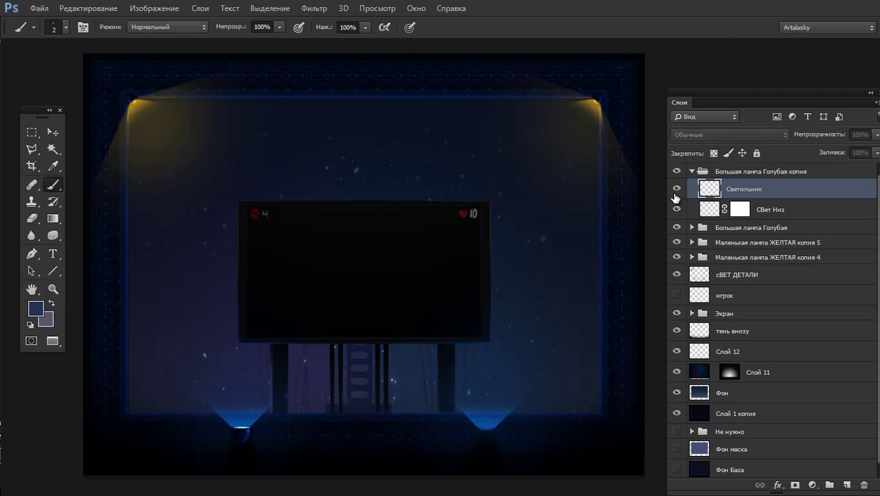
alt+scroll(512, 415, up, 2)
alt+scroll(561, 387, up, 1)
alt+scroll(475, 334, up, 1)
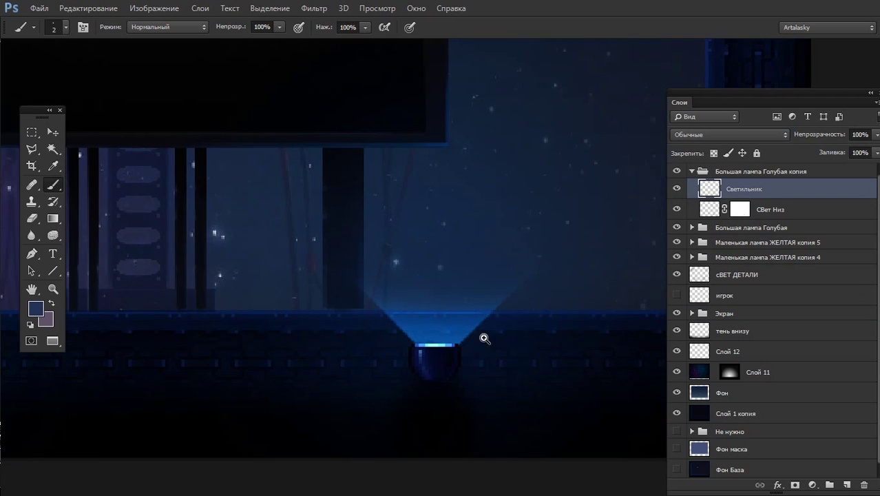
alt+scroll(485, 338, up, 1)
click(846, 485)
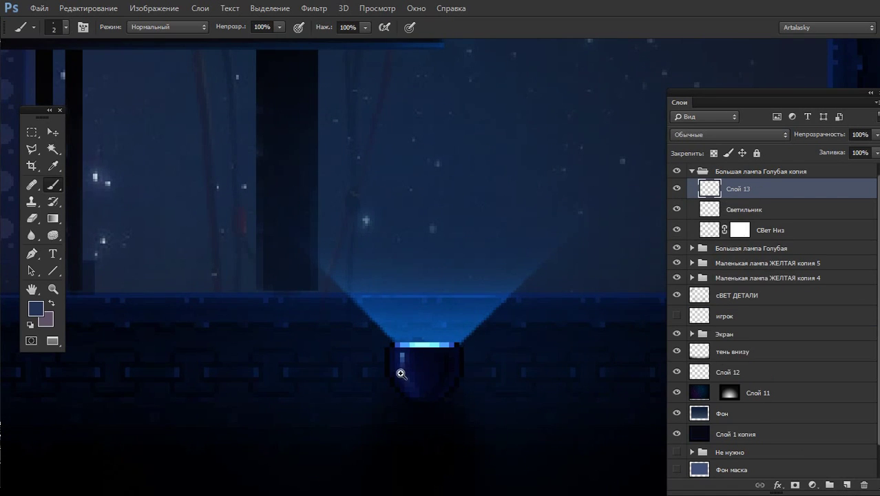
- Sample navy and blue tones from the right lamp, swapping and resetting colours between picks
alt+scroll(401, 368, up, 1)
alt+click(386, 359)
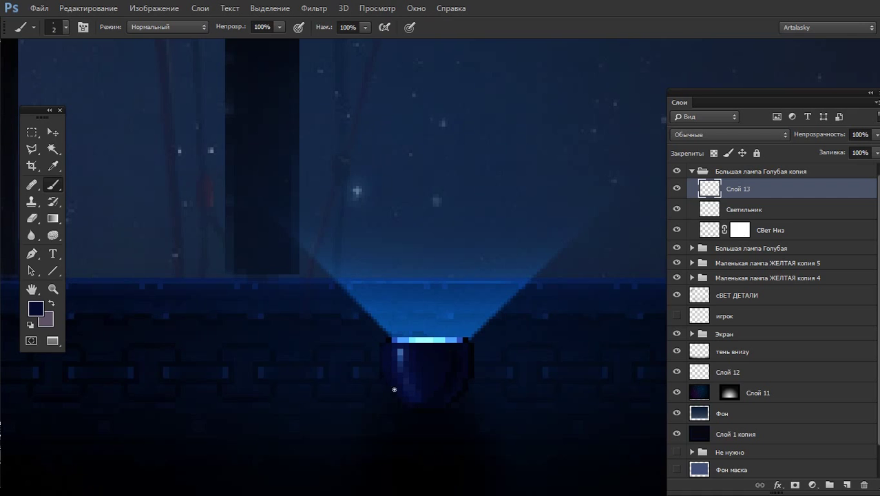
key(x)
alt+click(435, 400)
key(d)
alt+scroll(378, 378, down, 3)
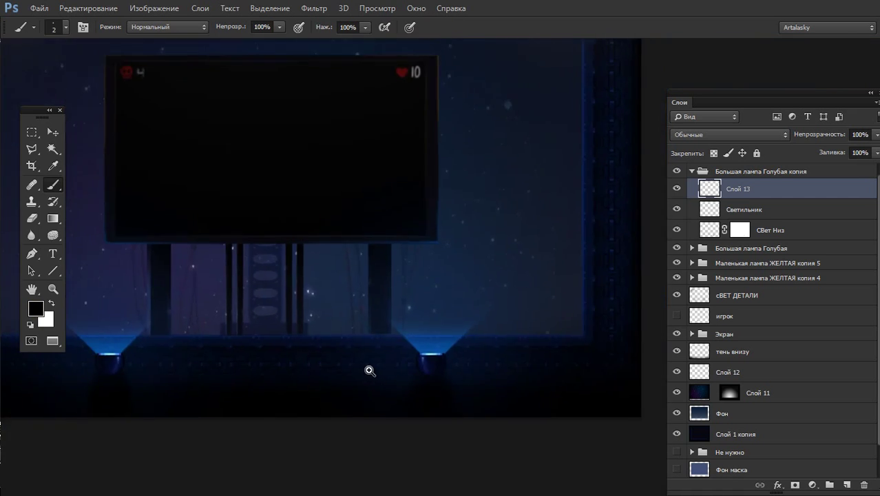
alt+scroll(428, 403, up, 1)
alt+scroll(369, 388, down, 2)
alt+scroll(446, 284, up, 4)
alt+click(447, 285)
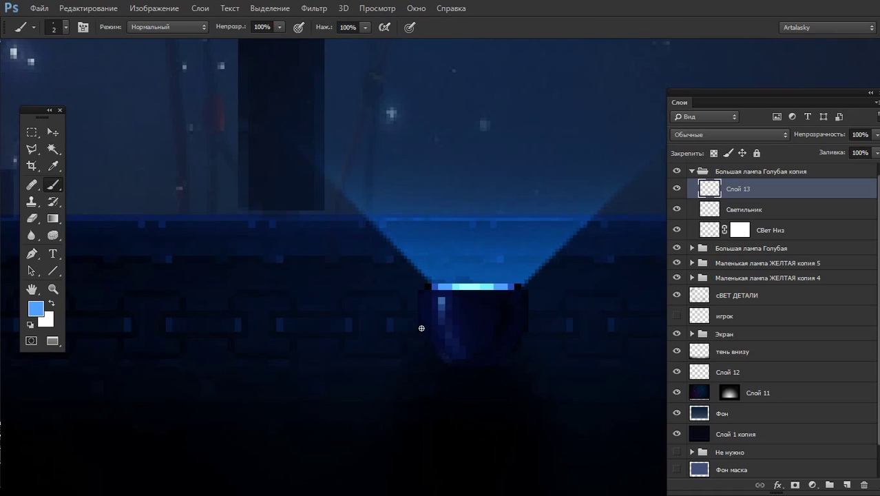
alt+scroll(468, 368, down, 3)
alt+scroll(458, 371, up, 4)
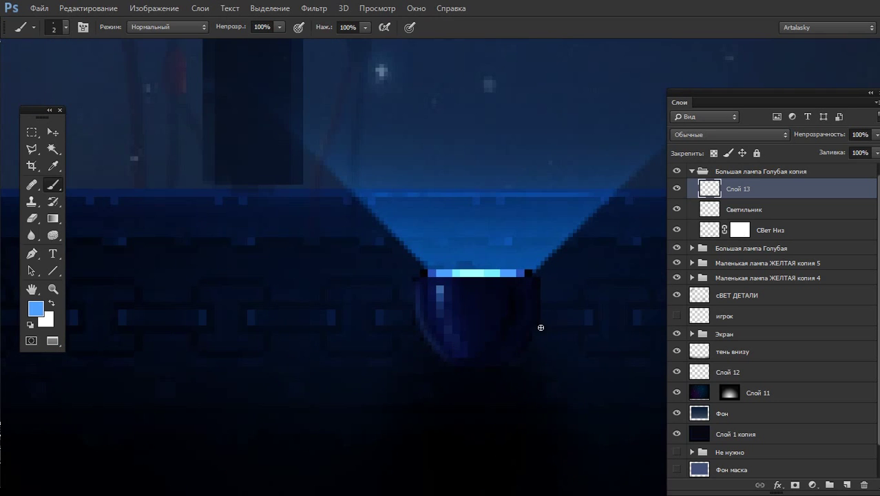
key(d)
key(x)
alt+click(421, 305)
alt+click(528, 295)
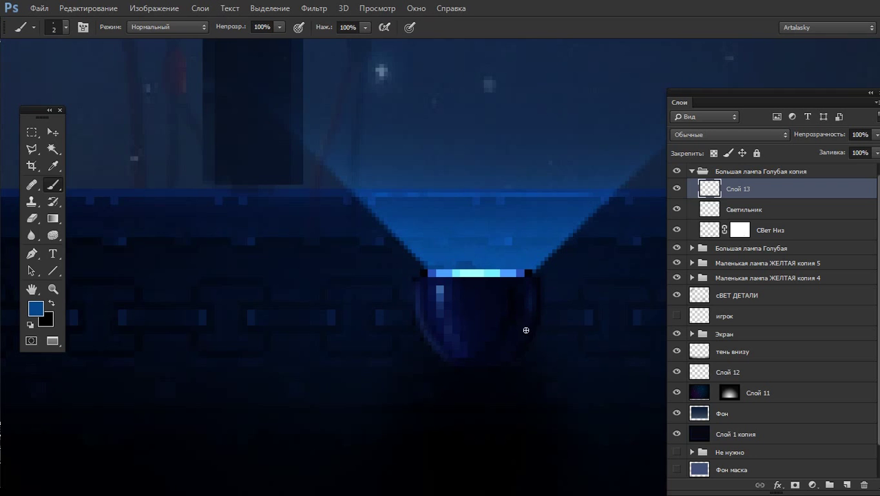
- Zoom over to the left lamp and sample its dark navy and black tones
scroll(410, 295, right, 3)
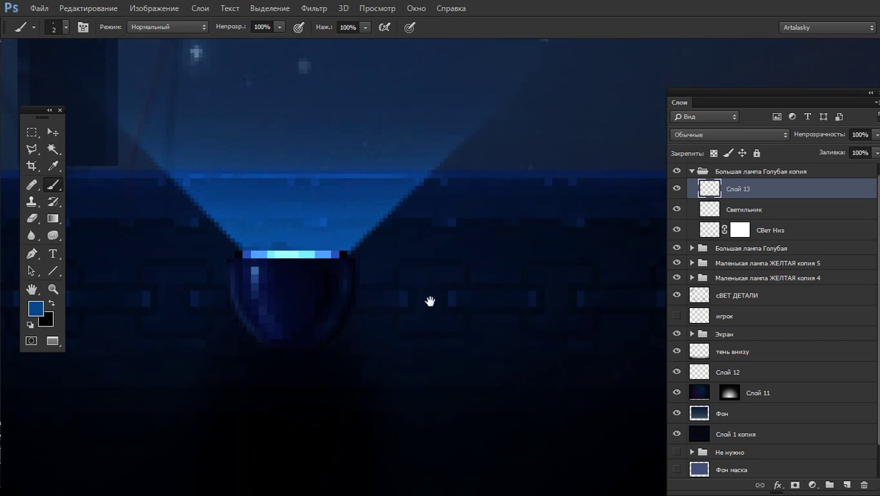
ctrl+drag(439, 301, 381, 311)
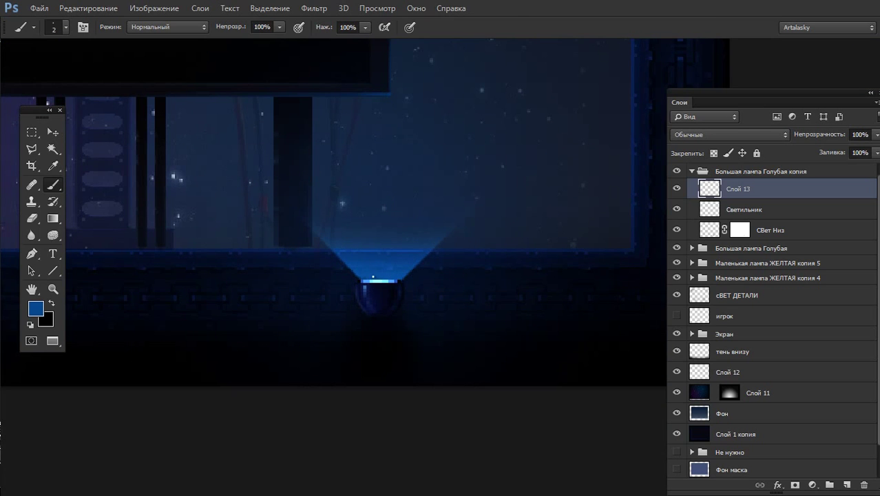
drag(363, 287, 513, 281)
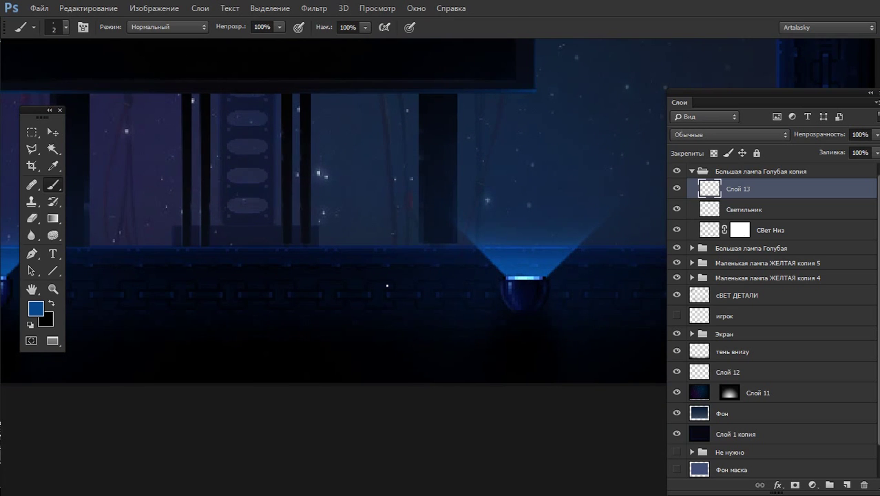
drag(357, 294, 433, 317)
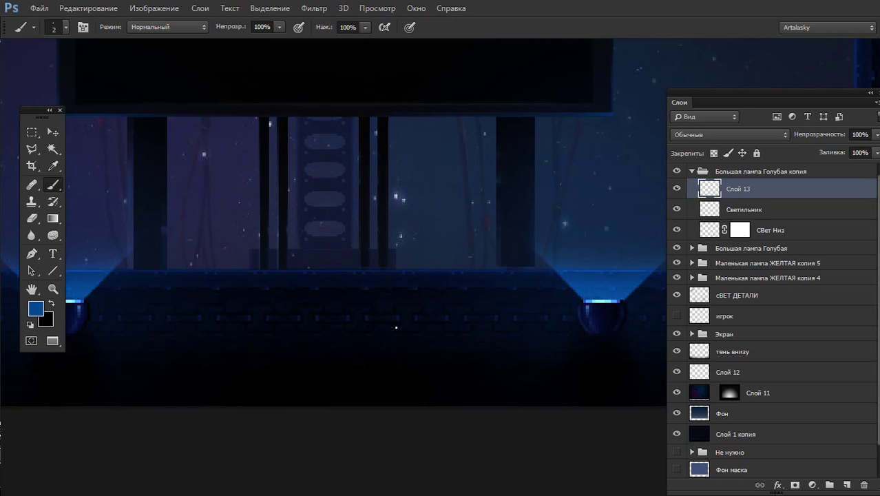
drag(292, 325, 479, 321)
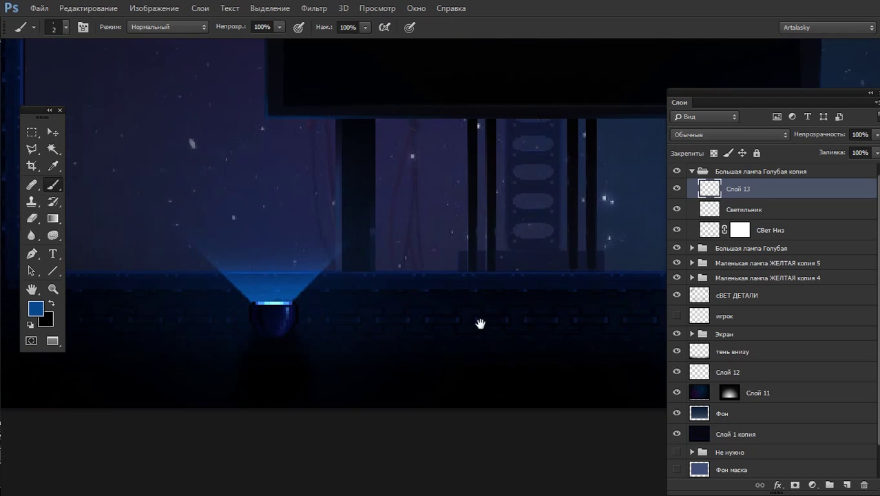
ctrl+click(312, 320)
drag(285, 316, 329, 312)
ctrl+click(271, 314)
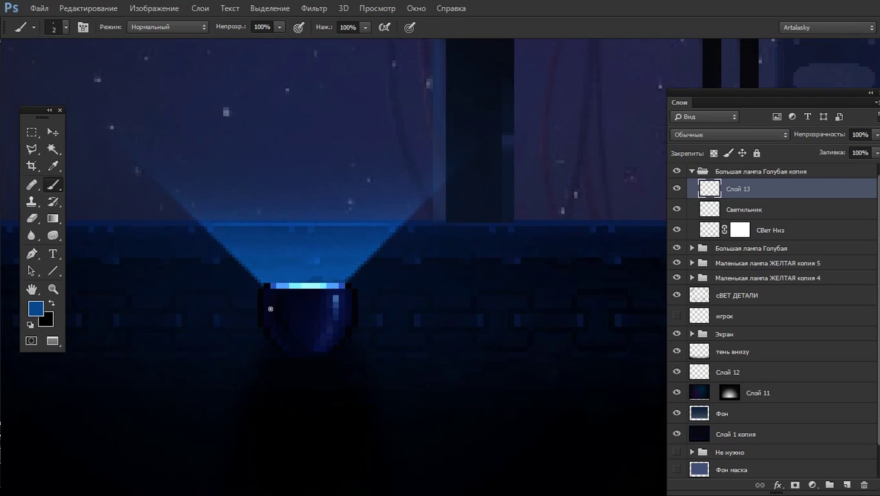
alt+click(267, 314)
alt+click(272, 343)
alt+click(268, 316)
- Settle the foreground colour on the lamp bowl's light blue highlight, then zoom out
alt+click(329, 326)
alt+click(349, 314)
alt+click(334, 304)
alt+scroll(341, 315, down, 2)
alt+scroll(489, 236, down, 2)
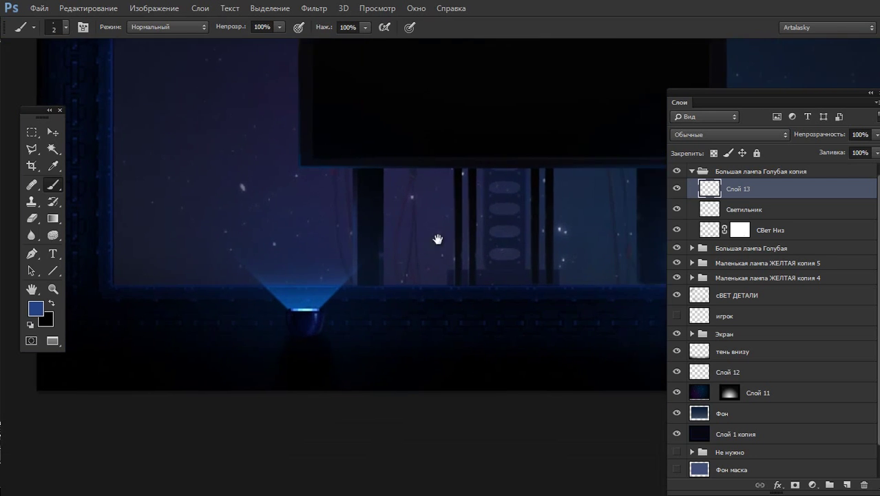
alt+scroll(427, 238, down, 2)
alt+scroll(427, 238, down, 1)
alt+scroll(433, 252, up, 1)
alt+scroll(458, 252, up, 2)
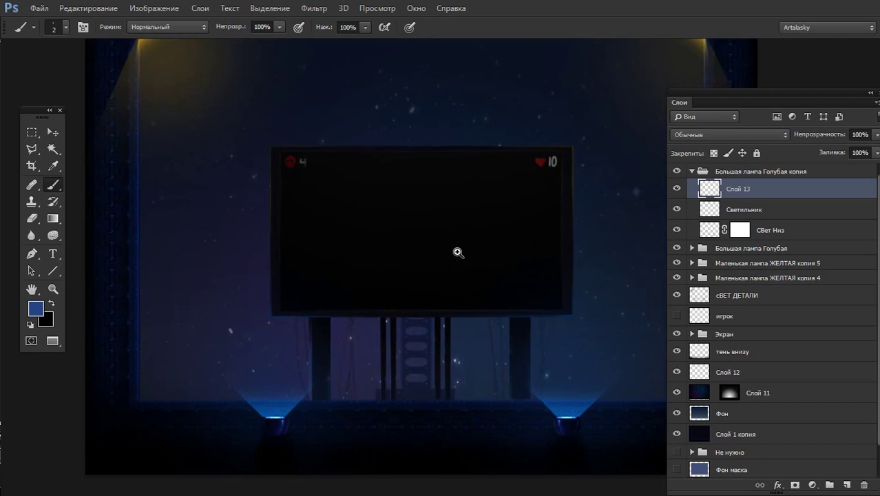
drag(458, 254, 423, 263)
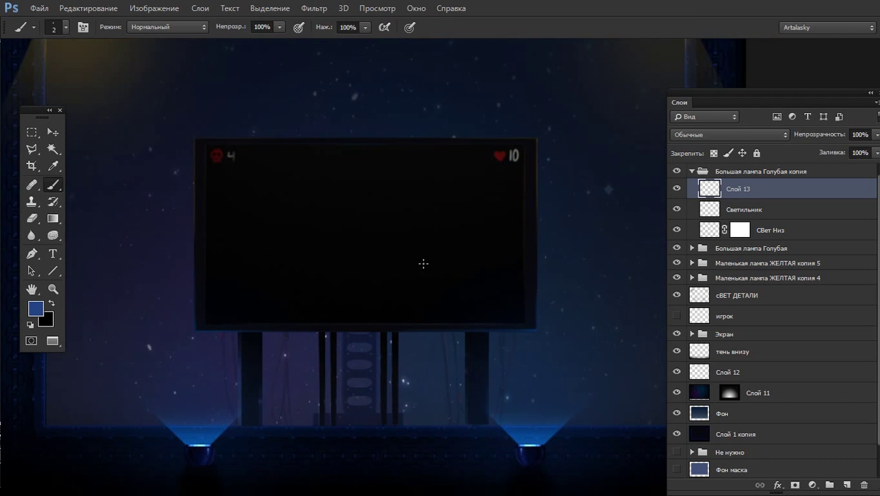
- Compare the lamp with Слой 13 hidden and shown, then sample the light cyan from the lamp top
click(676, 189)
click(677, 189)
alt+scroll(310, 413, up, 3)
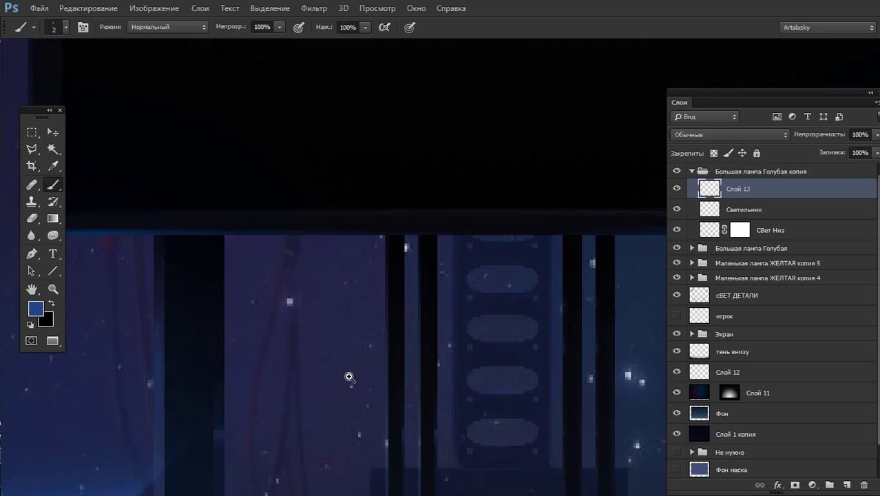
mouse_move(217, 458)
mouse_down()
mouse_move(275, 351)
mouse_move(287, 361)
mouse_up()
alt+click(249, 354)
- Preview the whole scene full screen with panels hidden, then return and zoom back out
mouse_move(551, 319)
mouse_down()
mouse_move(559, 293)
mouse_move(486, 303)
mouse_move(425, 269)
mouse_move(405, 242)
mouse_move(389, 250)
mouse_move(421, 284)
mouse_up()
key(f)
key(Tab)
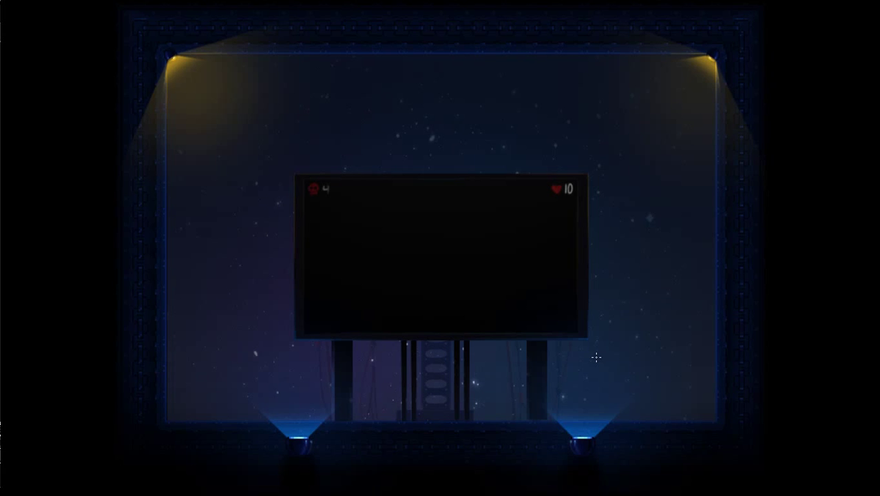
key(f)
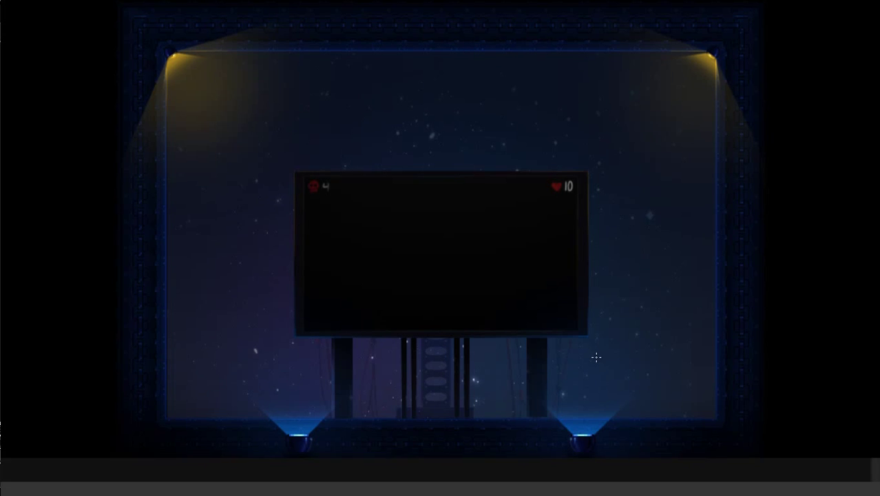
ctrl+drag(589, 316, 489, 266)
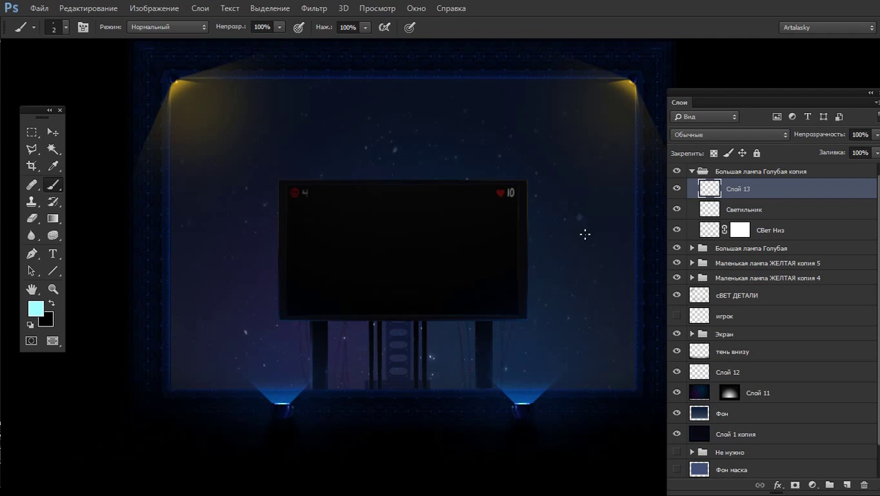
- Collapse Большая лампа Голубая копия, check the lamp layers, then group the top five layers with Ctrl+G
click(689, 172)
click(691, 171)
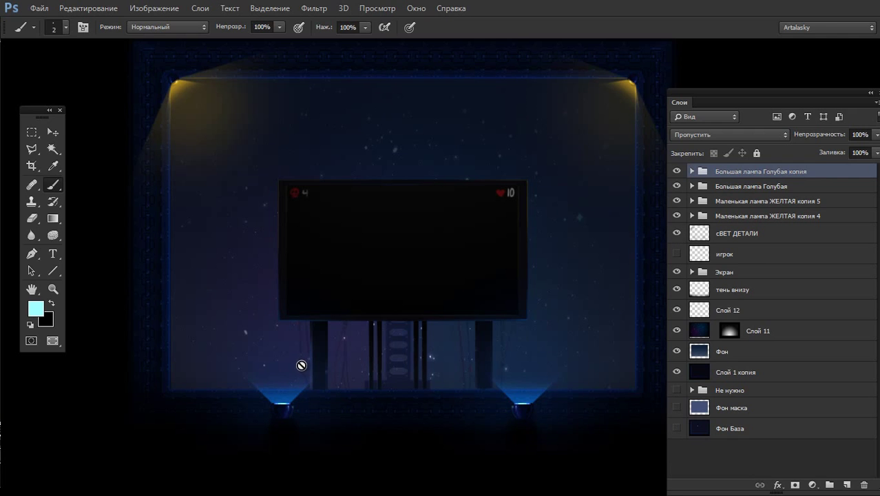
click(55, 135)
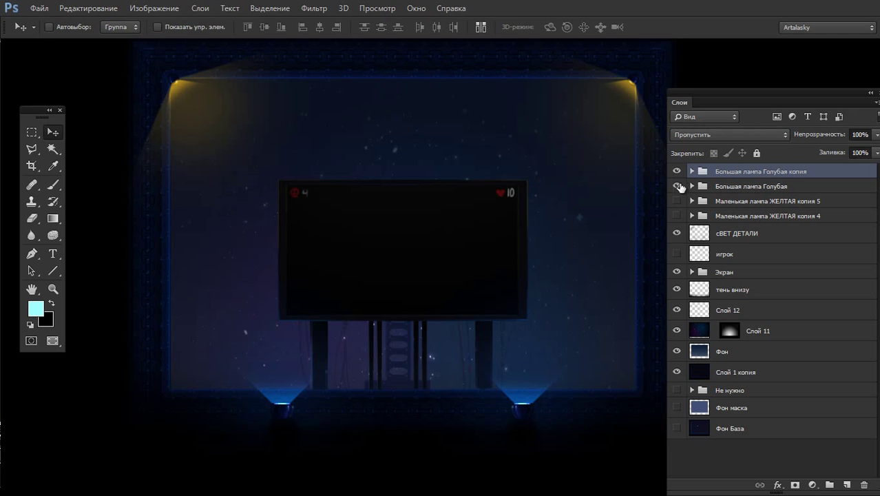
drag(676, 171, 677, 235)
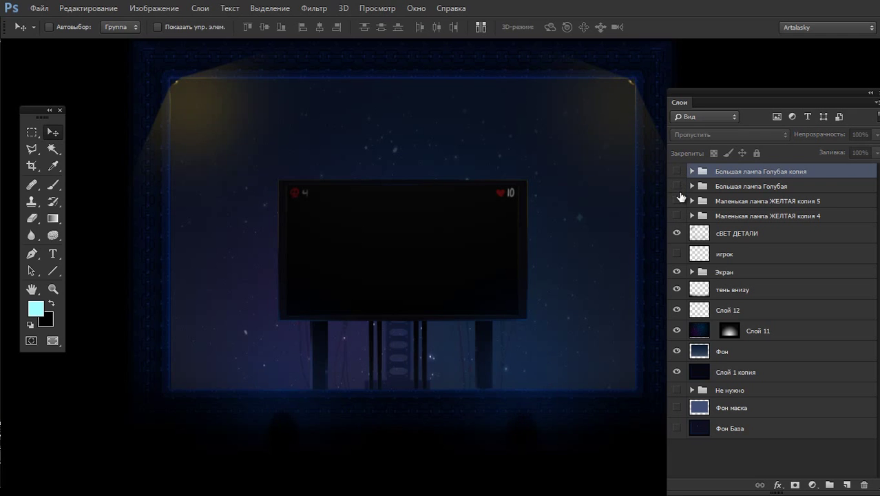
click(677, 235)
drag(678, 220, 677, 170)
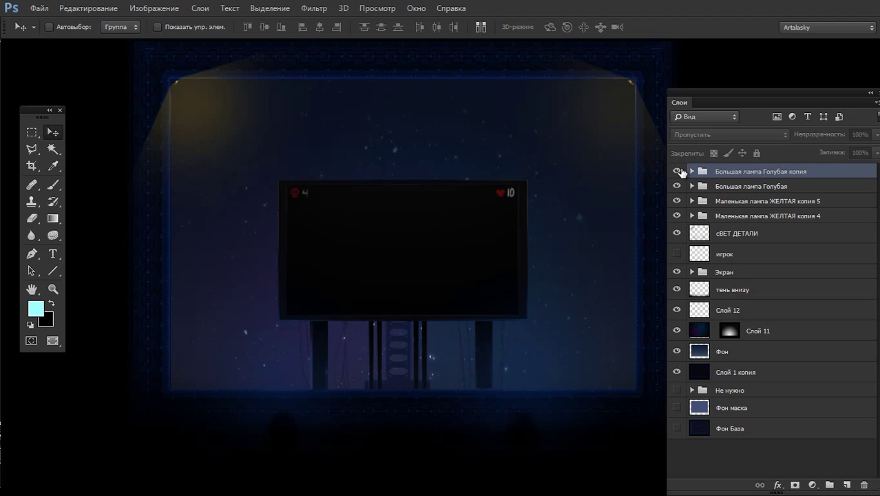
shift+click(723, 239)
key(ctrl+g)
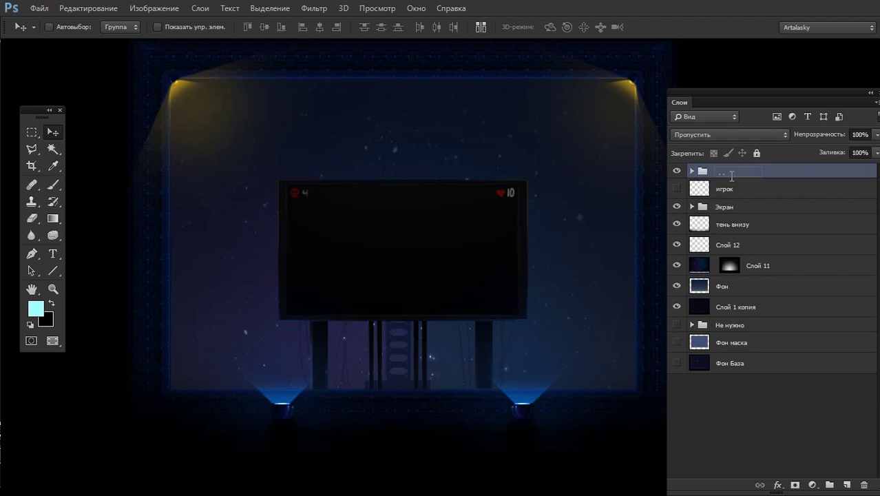
- Name the new group передний фон and move the игрок layer above it
double_click(730, 172)
text(передний)
text( фон)
key(Return)
drag(701, 186, 720, 167)
- Check the Экран, тень внизу and Слой 11 layers by toggling their visibility
click(677, 207)
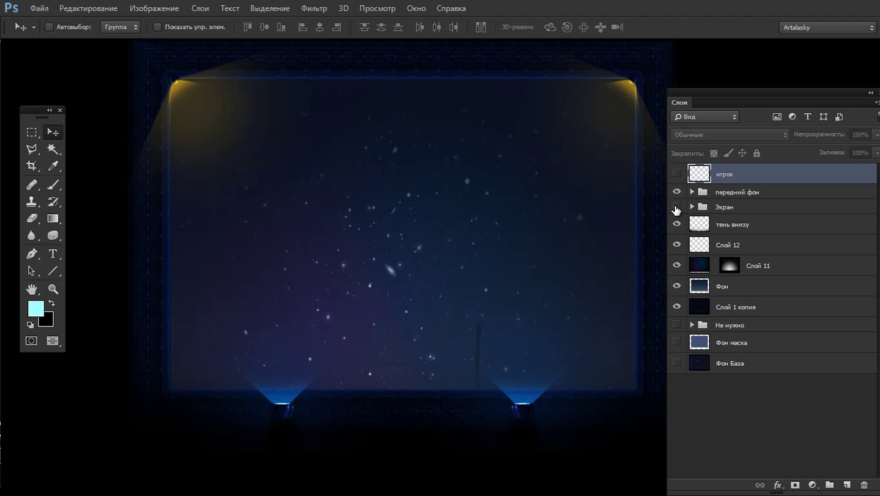
click(677, 208)
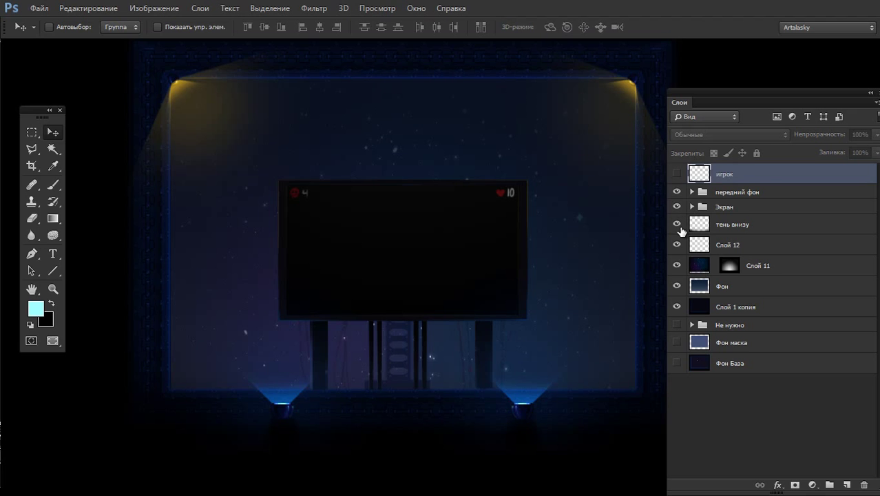
click(677, 208)
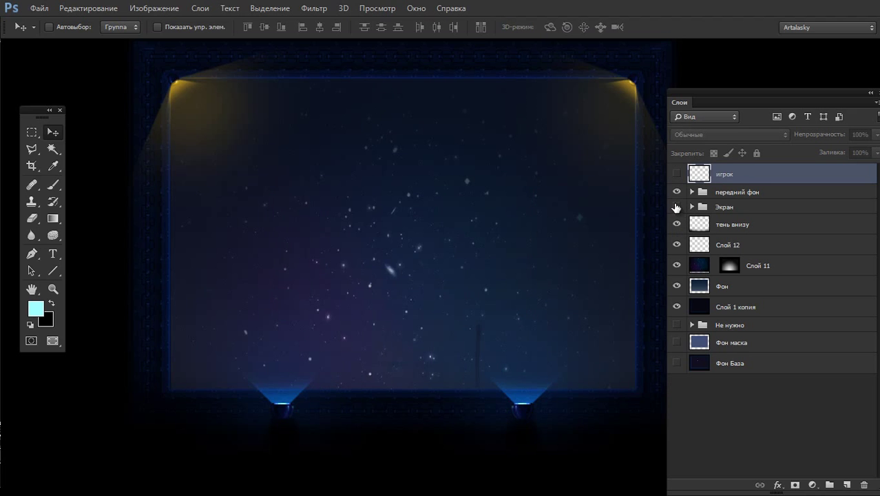
click(676, 207)
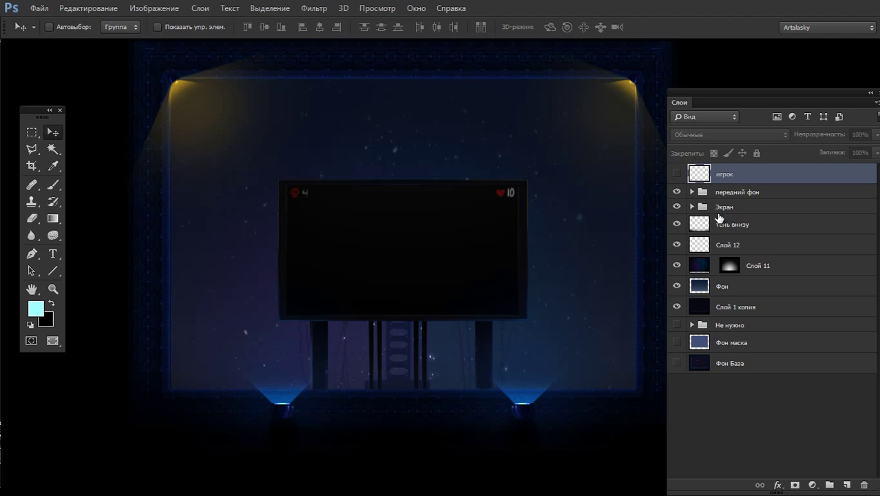
click(677, 225)
click(676, 225)
click(677, 266)
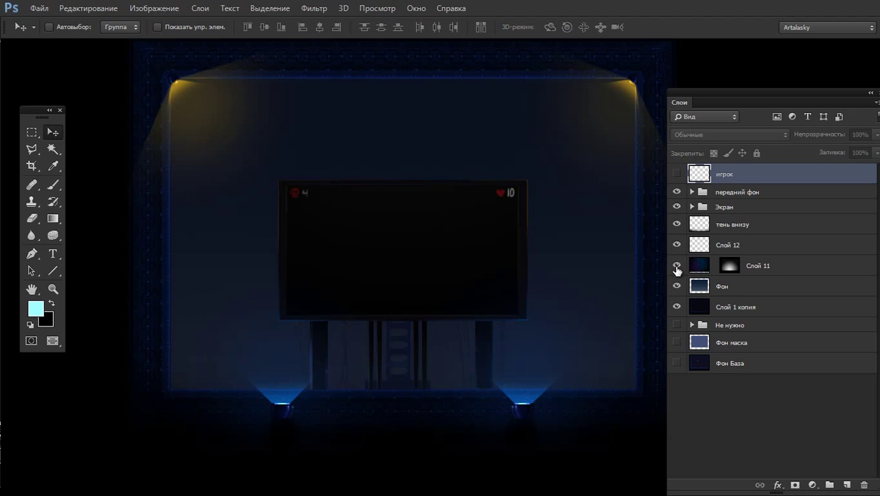
click(677, 266)
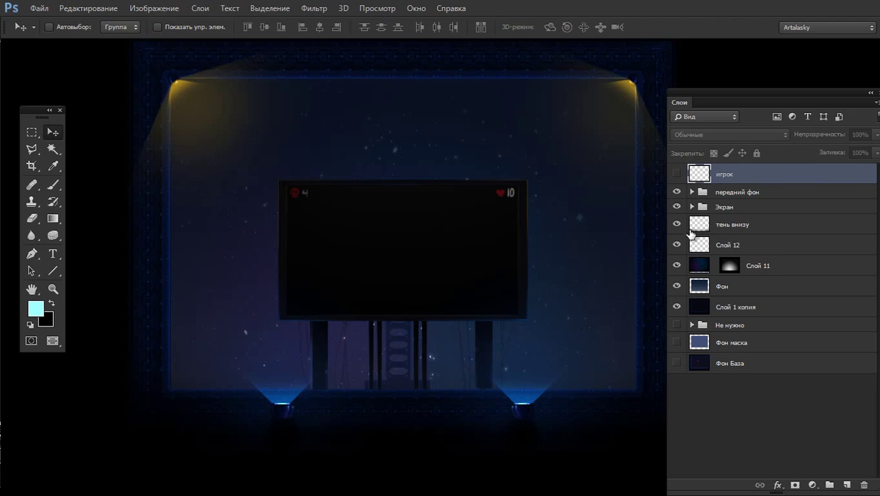
- Select the layers from тень внизу down to Слой 1 копия and group them
click(697, 266)
shift+click(700, 311)
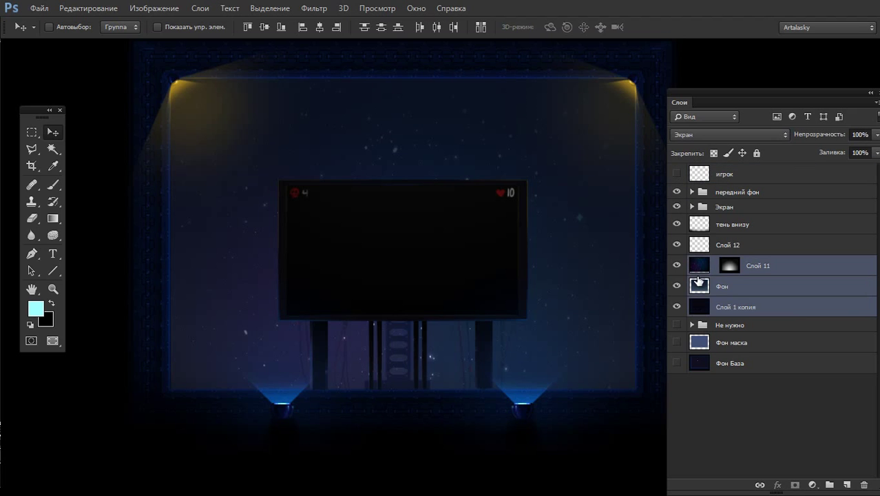
click(677, 245)
click(723, 227)
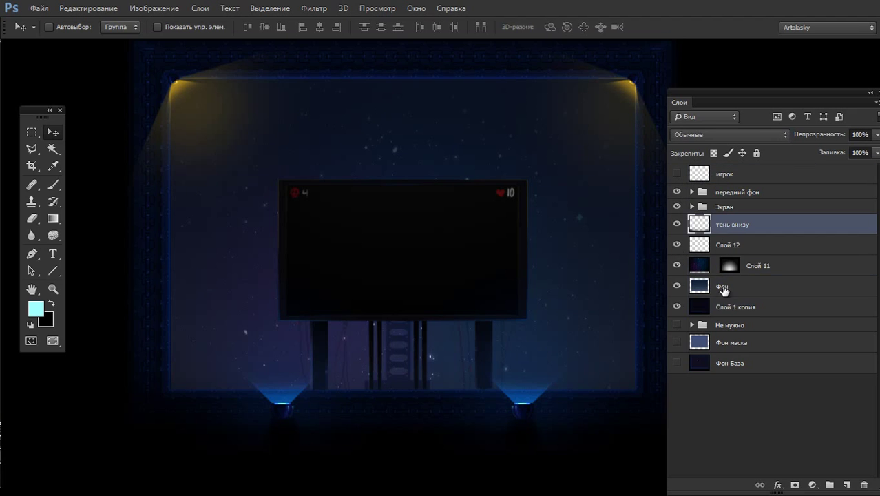
shift+click(723, 306)
key(ctrl+g)
- Name the background group Задний фон and hide the передний фон lamp lights
double_click(729, 222)
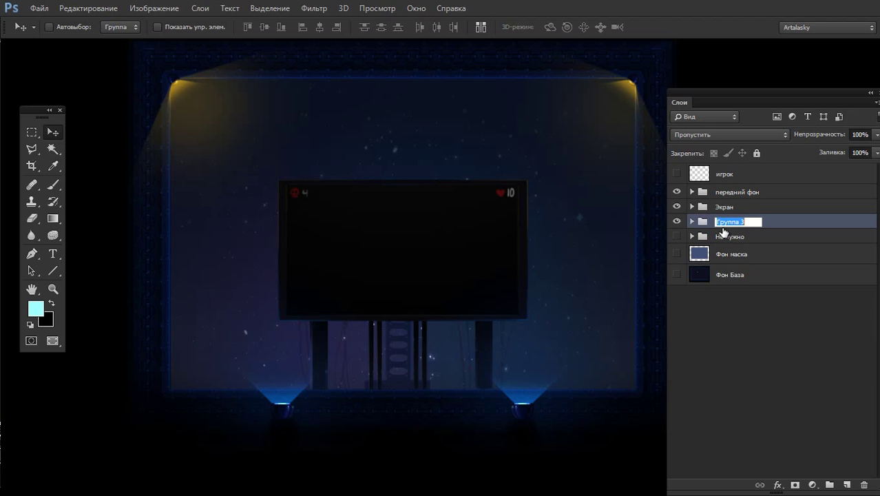
text(Зад)
text(ний фо)
key(Return)
click(677, 221)
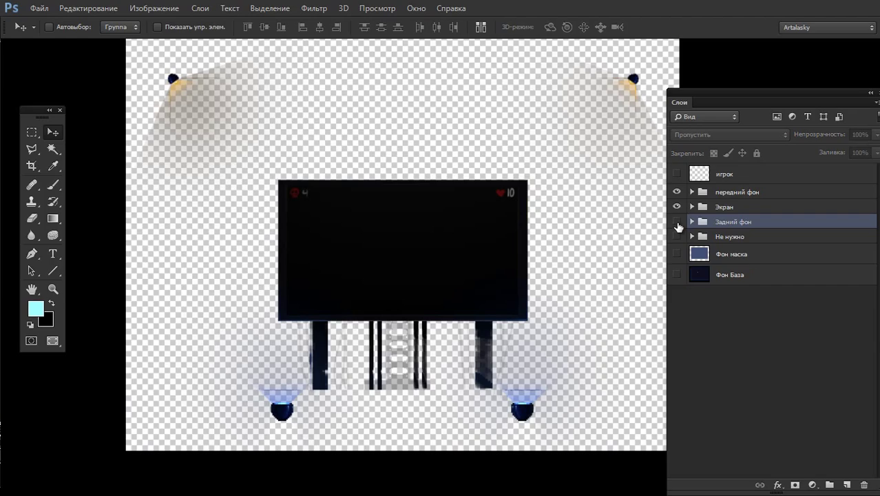
click(677, 222)
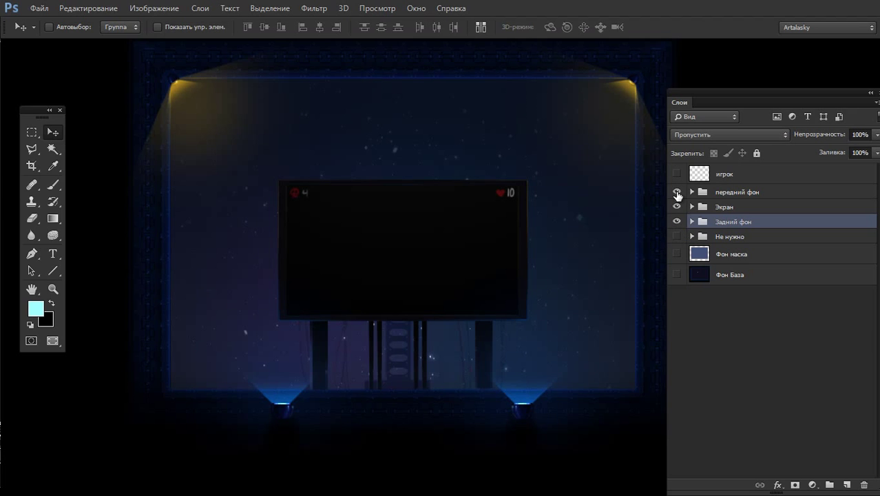
click(677, 192)
- Hide Экран, expand Задний фон, compare the sky by toggling its layers, then select Слой 12
click(677, 207)
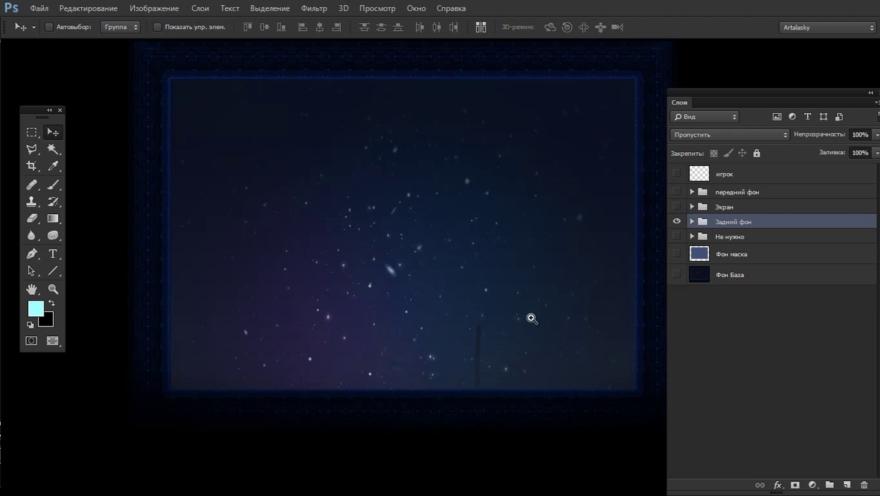
alt+scroll(532, 317, up, 2)
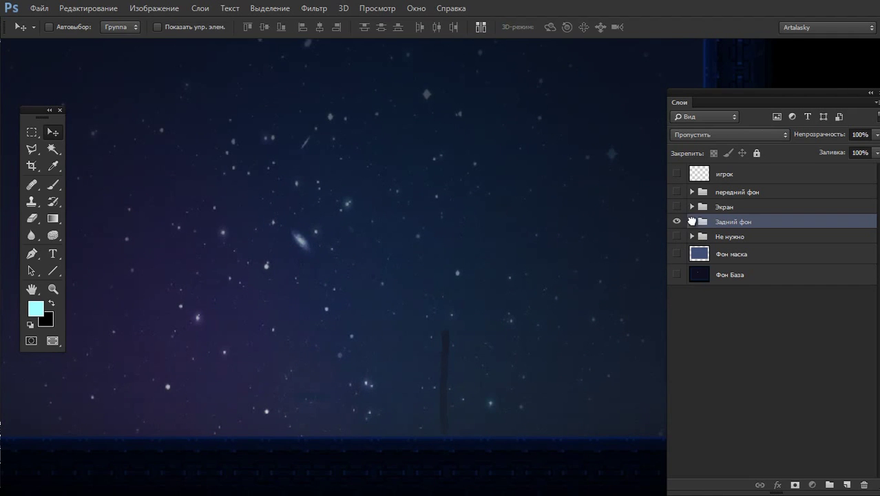
click(692, 221)
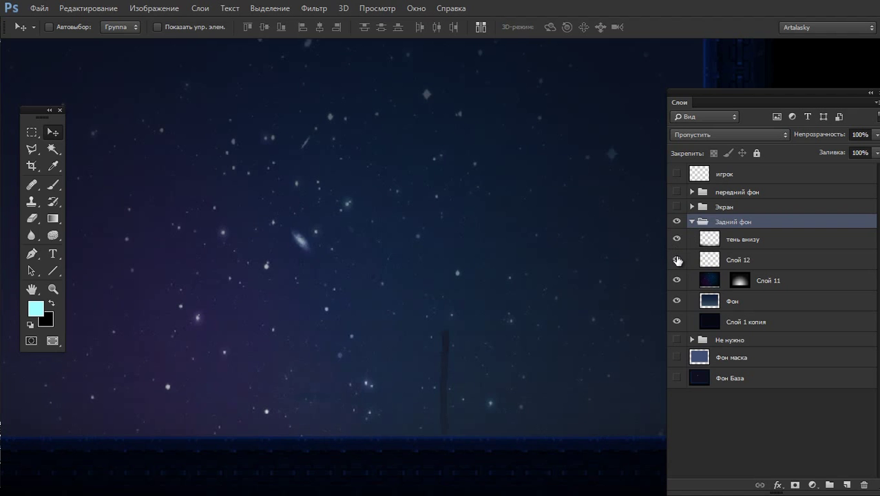
click(677, 260)
click(677, 280)
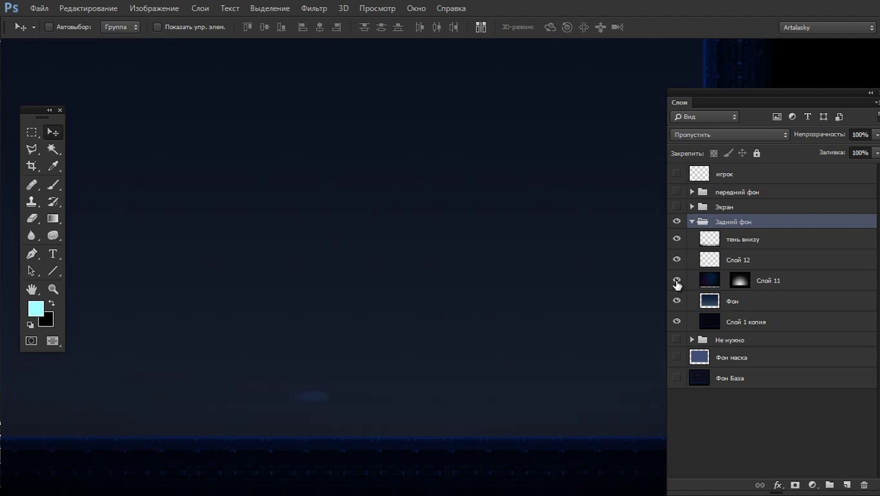
click(677, 281)
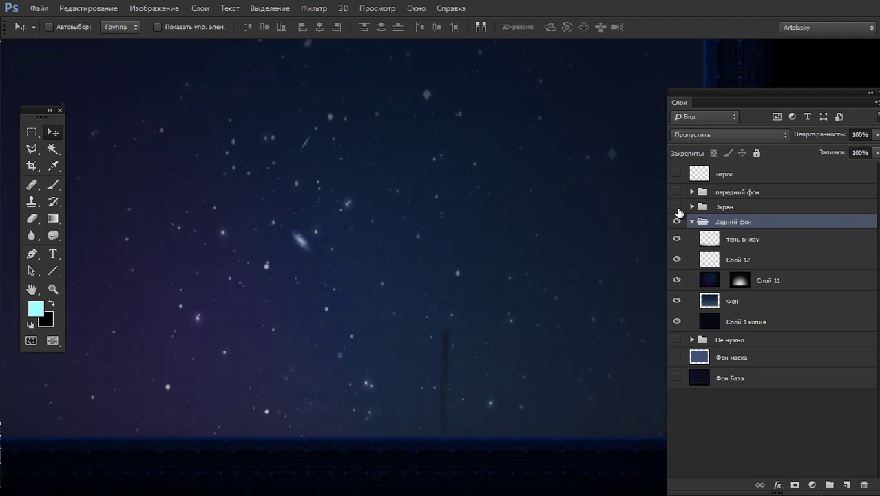
click(677, 207)
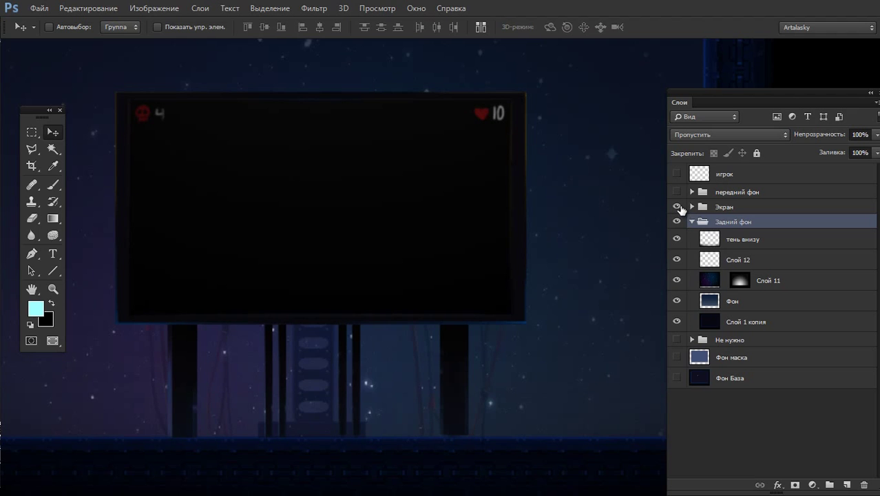
click(677, 206)
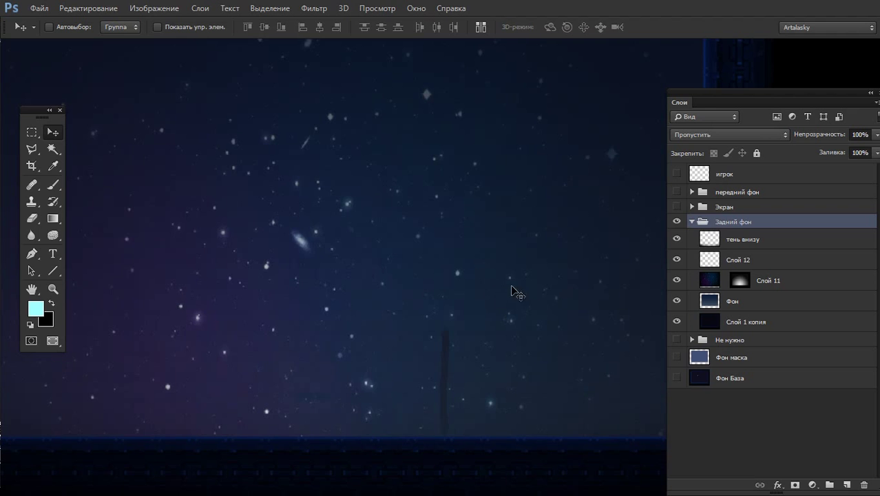
click(709, 282)
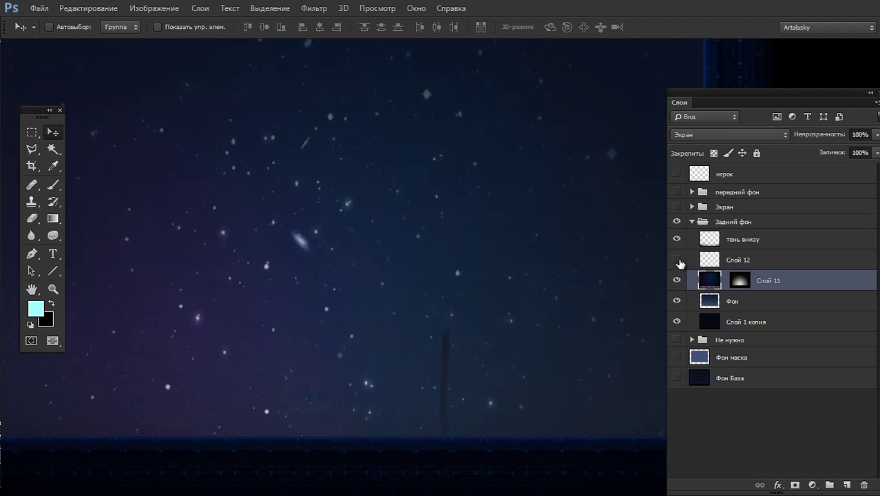
click(694, 261)
- After a failed erase attempt, set up a size 17 brush with navy sampled from the sky
key(e)
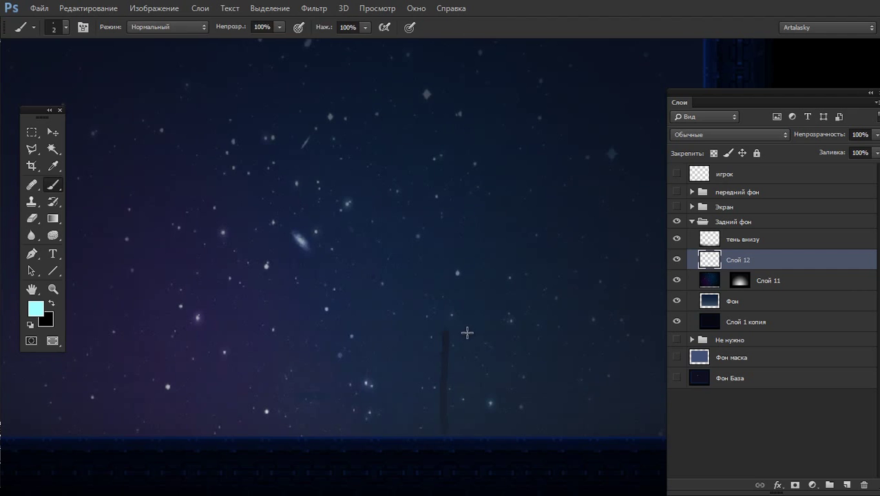
alt+click(463, 334)
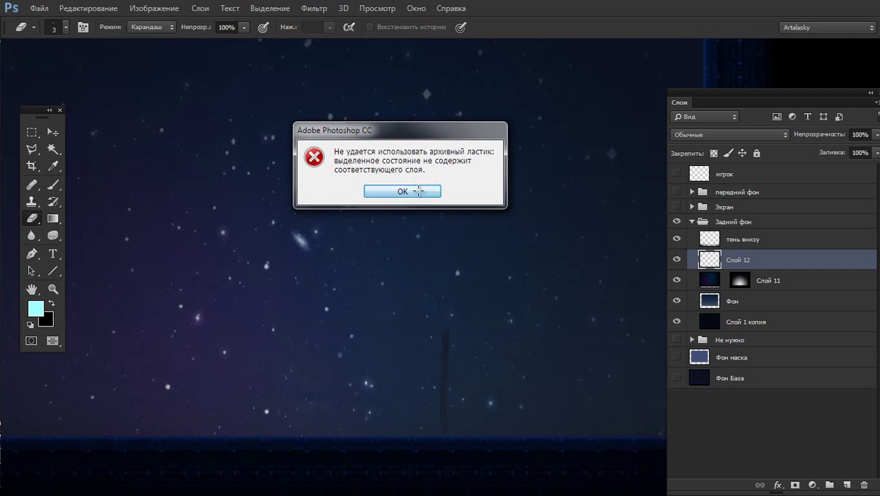
click(403, 190)
key(b)
alt+click(452, 337)
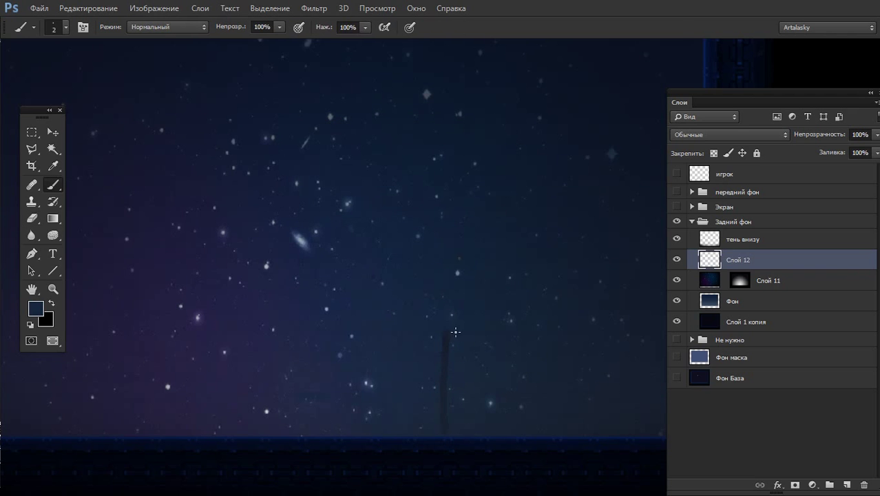
right_click(456, 332)
text(17)
key(Return)
- Paint navy over the dark vertical streak in the lower middle of the sky
click(437, 426)
click(435, 379)
click(433, 362)
click(430, 346)
click(432, 399)
alt+click(489, 405)
alt+scroll(448, 417, down, 2)
alt+scroll(456, 403, down, 1)
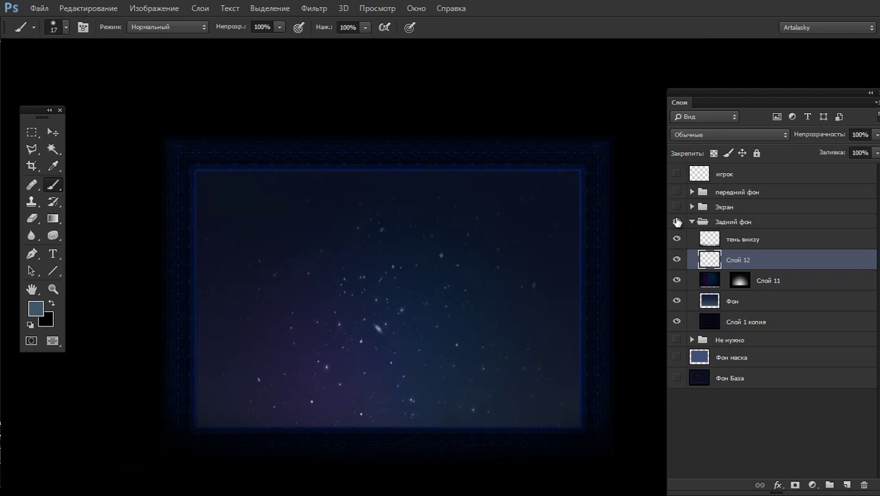
- Show the Экран billboard and compare the sky with and without the Слой 12 fix
click(677, 207)
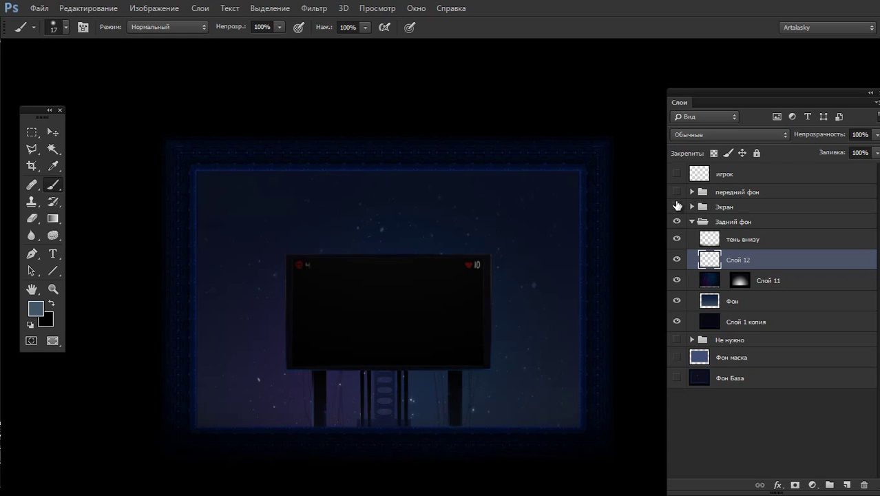
click(677, 207)
key(ctrl+z)
click(677, 259)
click(677, 259)
- Collapse Задний фон, move Фон маска into the Не нужно group, and show передний фон
click(697, 222)
click(692, 222)
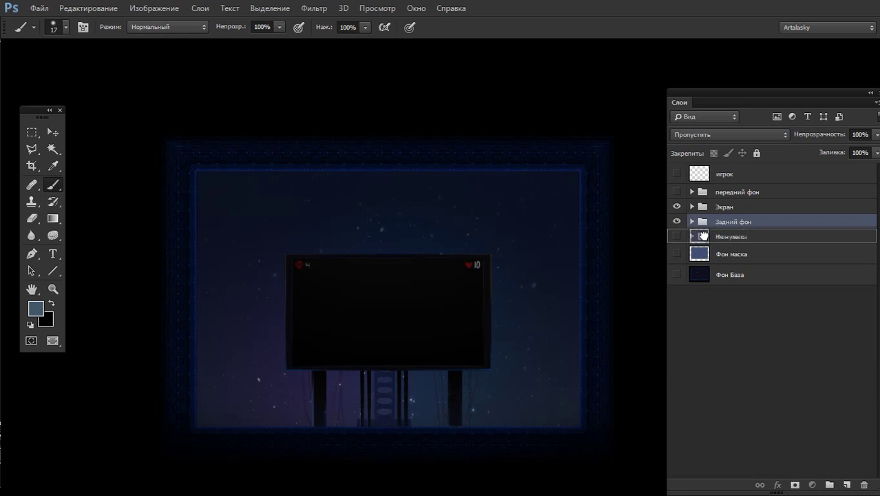
drag(703, 255, 707, 238)
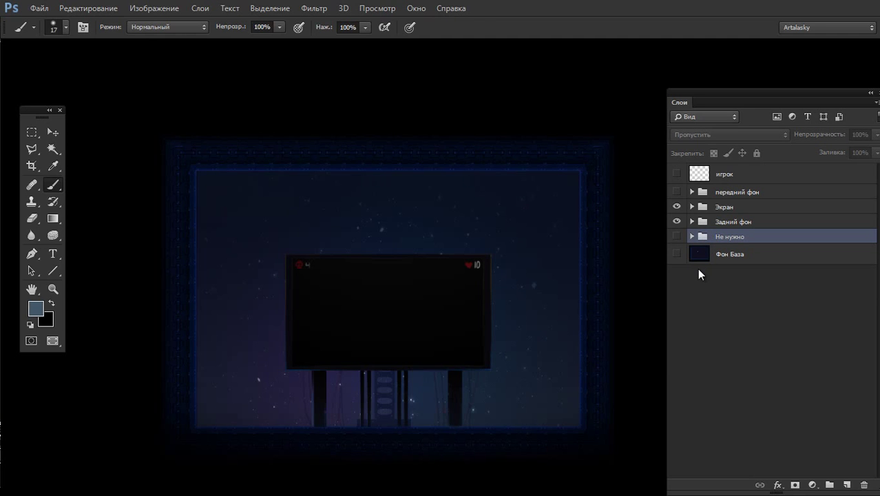
click(676, 192)
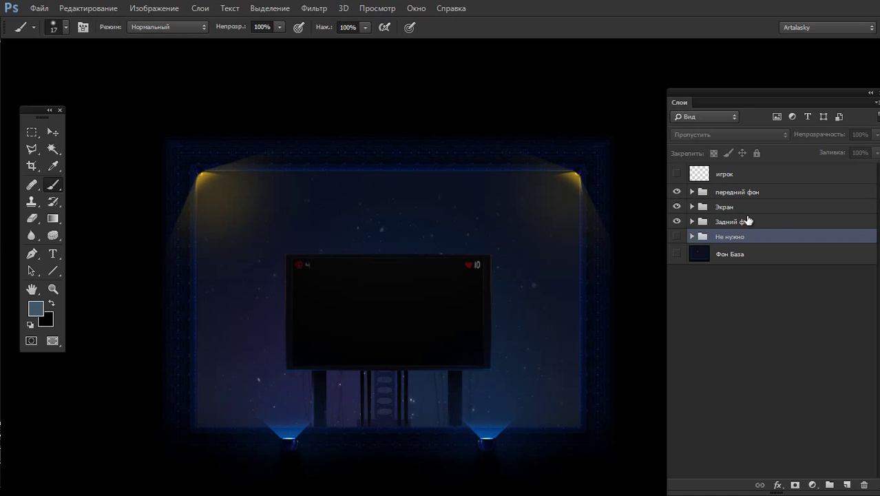
- Duplicate the передний фон, Экран and Задний фон groups and merge each copy into one layer
click(723, 195)
shift+click(732, 222)
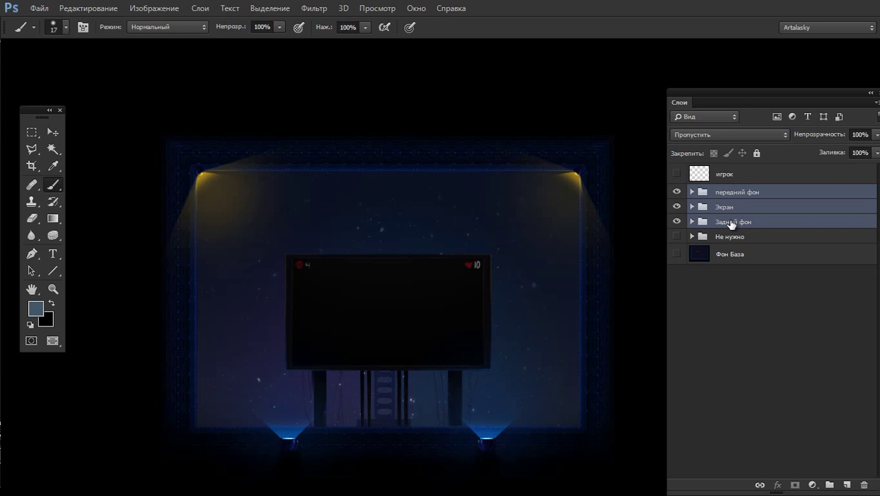
key(ctrl+j)
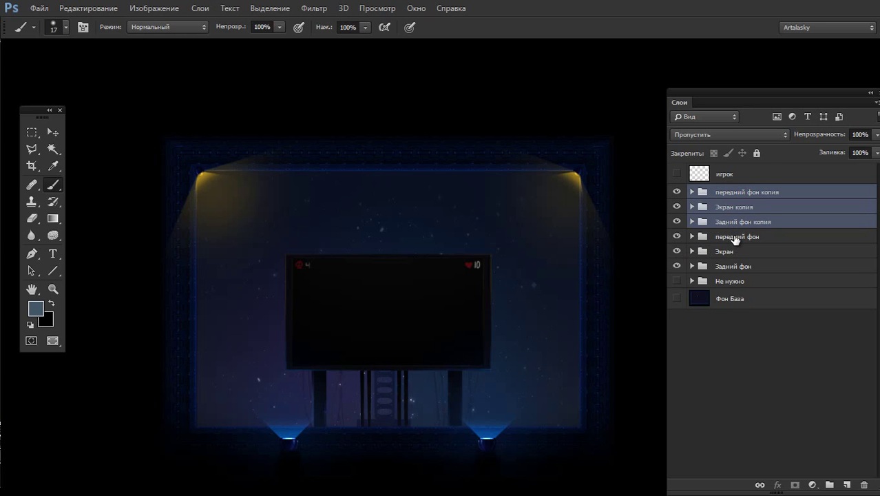
click(754, 222)
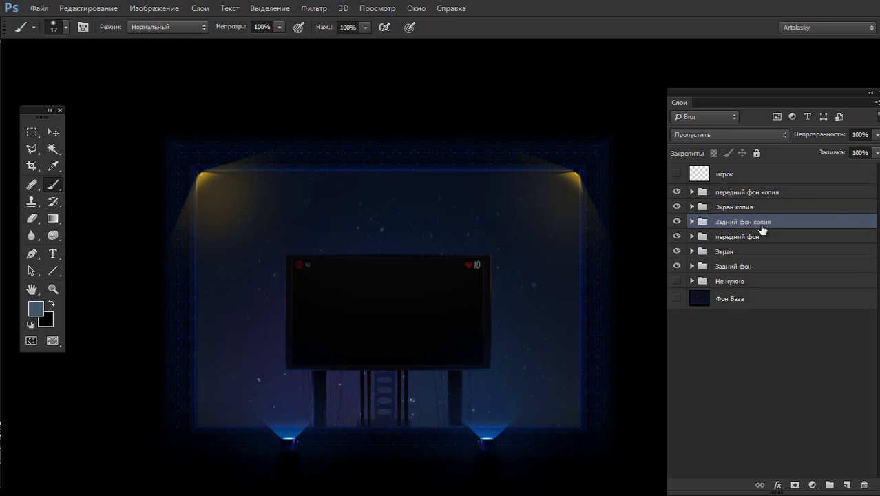
key(ctrl+e)
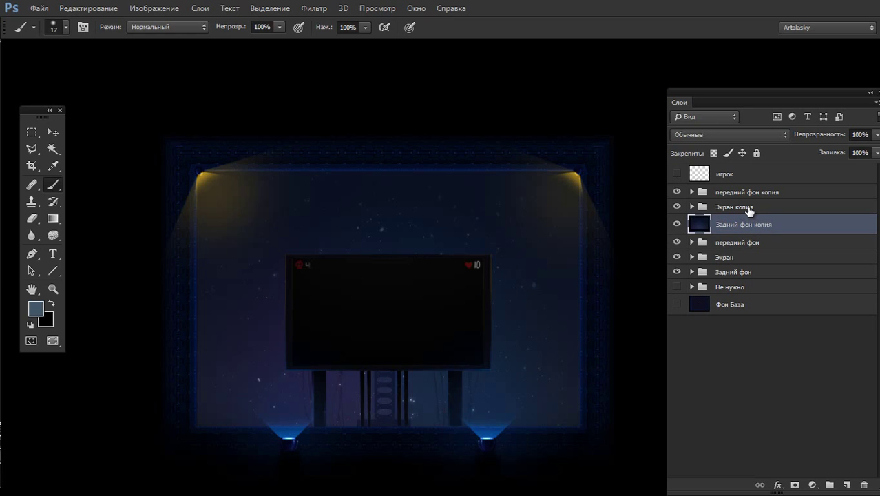
click(747, 206)
key(ctrl+e)
click(748, 195)
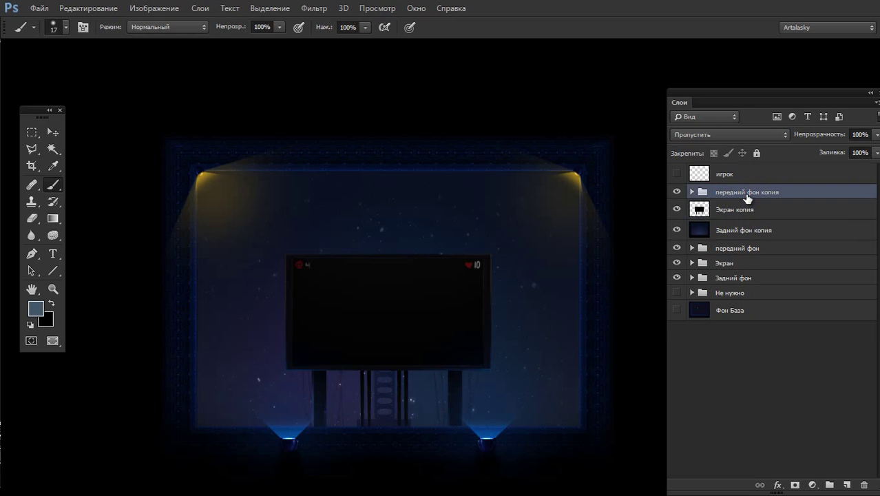
key(ctrl+e)
- Hide the three original groups plus the Экран копия and передний фон копия layers
click(676, 196)
click(677, 197)
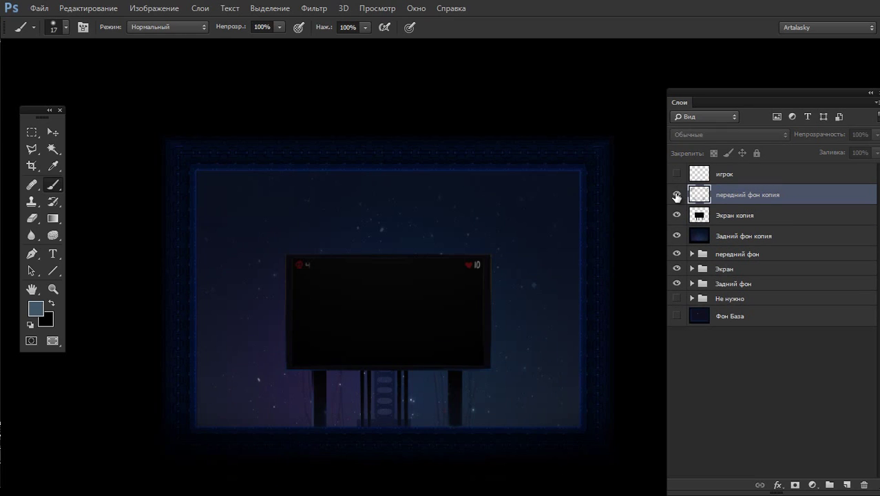
drag(677, 254, 677, 283)
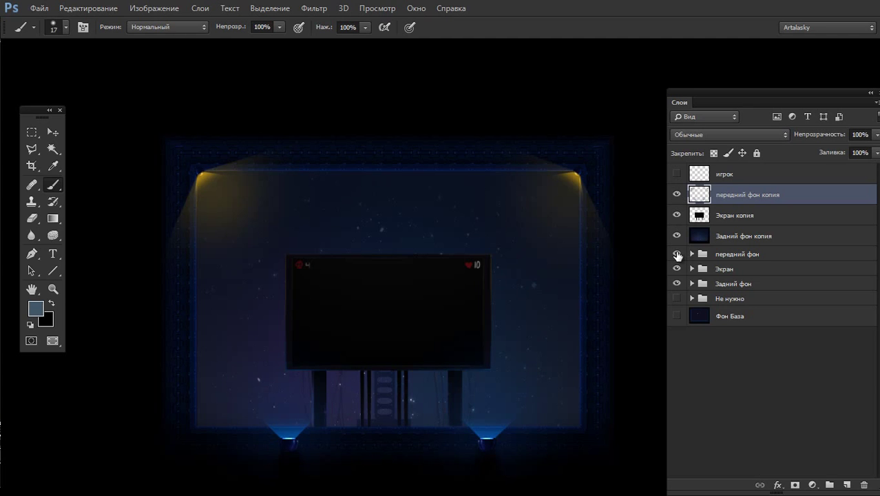
drag(677, 215, 677, 195)
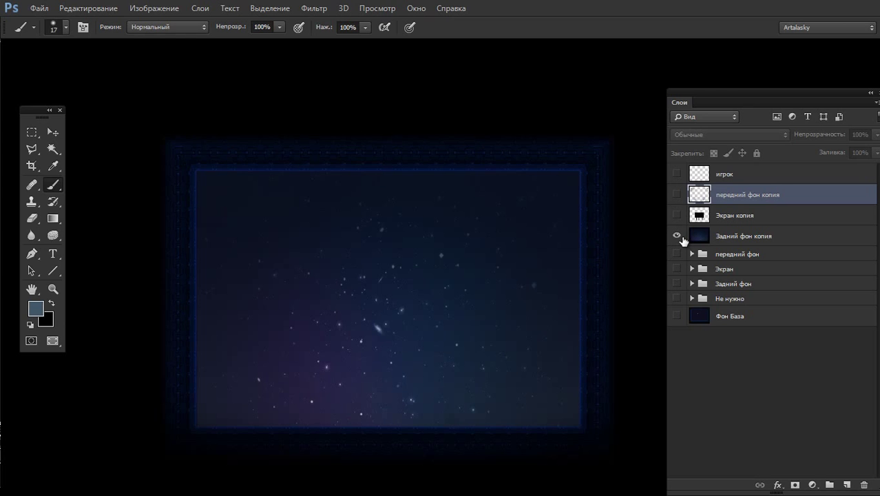
- Show the игрок layer and nudge its blue dome slightly down and right
click(678, 175)
double_click(710, 179)
key(Escape)
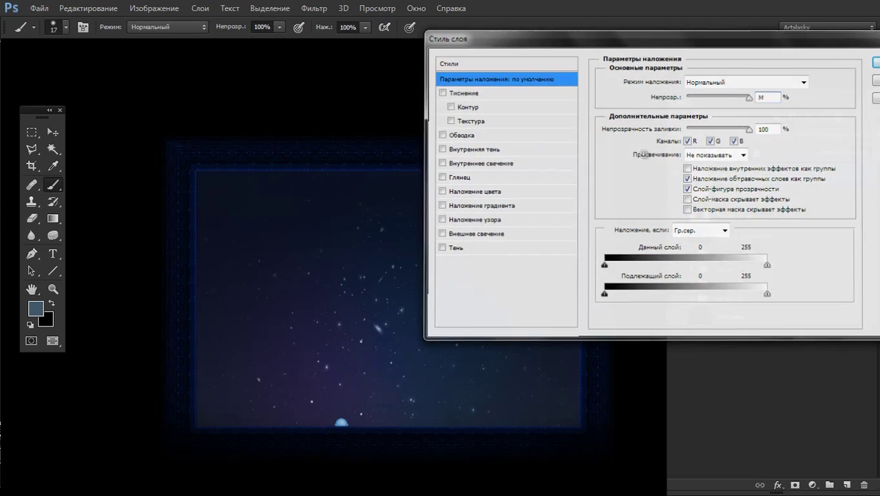
key(v)
mouse_move(383, 358)
mouse_down()
mouse_move(436, 366)
mouse_move(427, 324)
mouse_move(378, 351)
mouse_up()
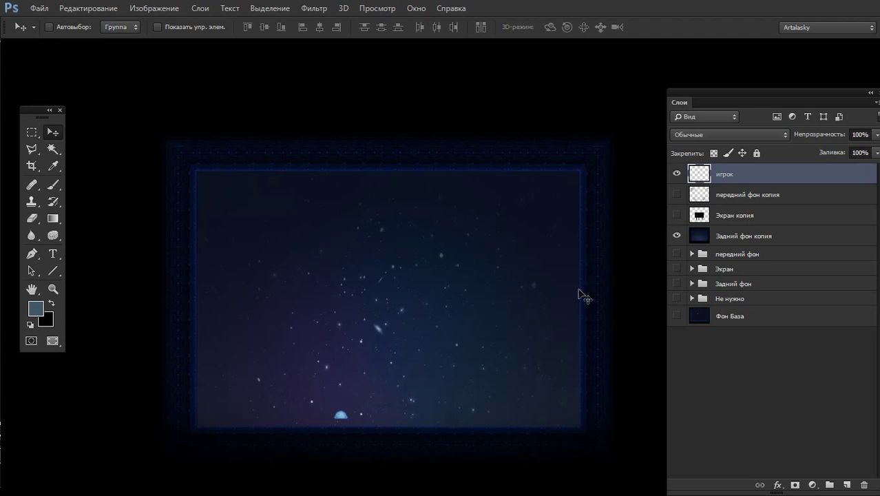
- Show передний фон копия, place игрок beneath it, centre the blue dome, and show Экран копия
click(677, 195)
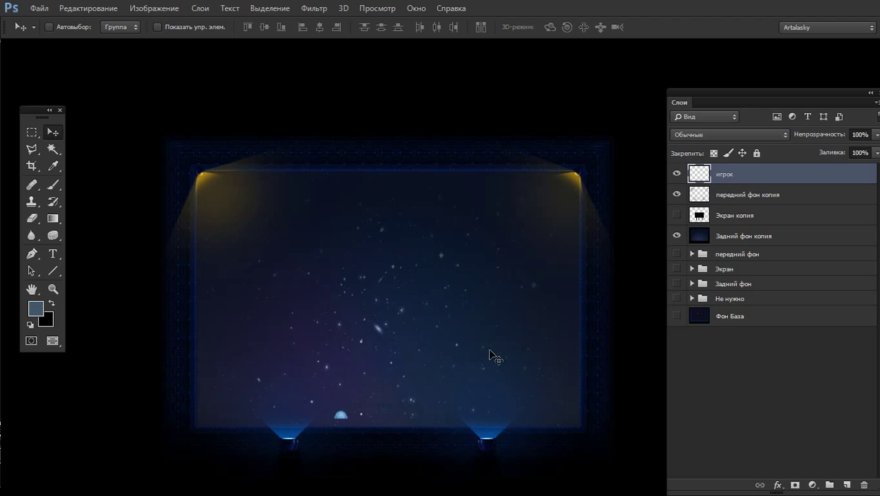
drag(447, 342, 405, 350)
drag(715, 179, 716, 205)
drag(411, 325, 380, 328)
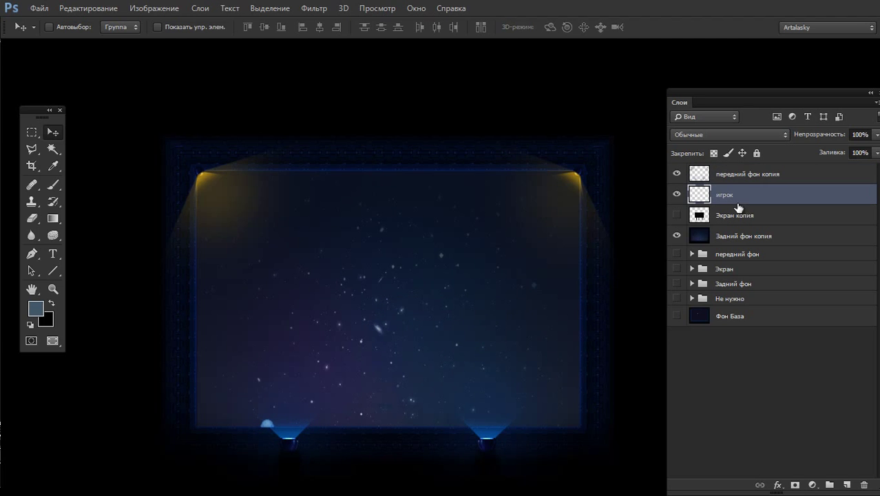
drag(441, 291, 539, 283)
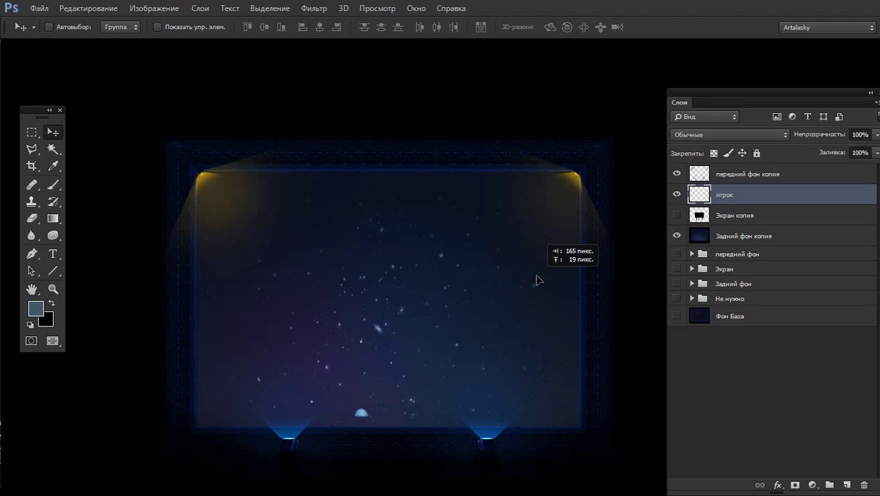
click(677, 216)
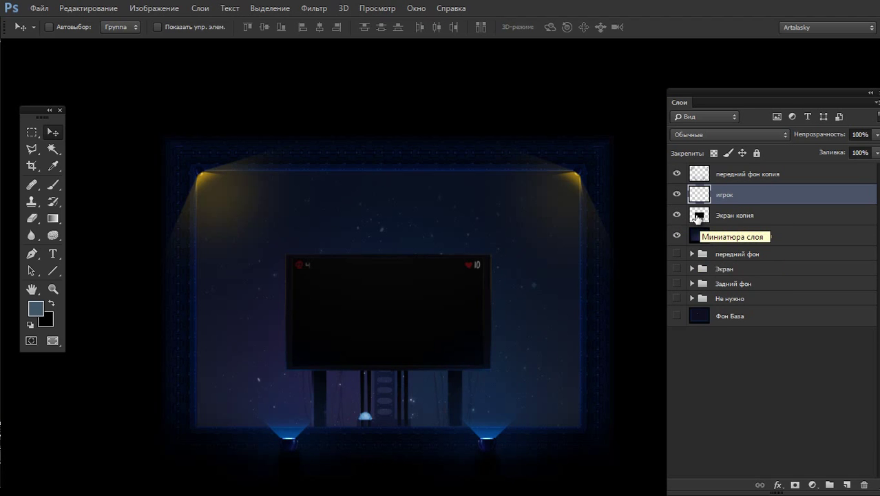
- Delete the old Экран копия layer, show the Экран group with hud hidden, and hide the background copy
click(698, 217)
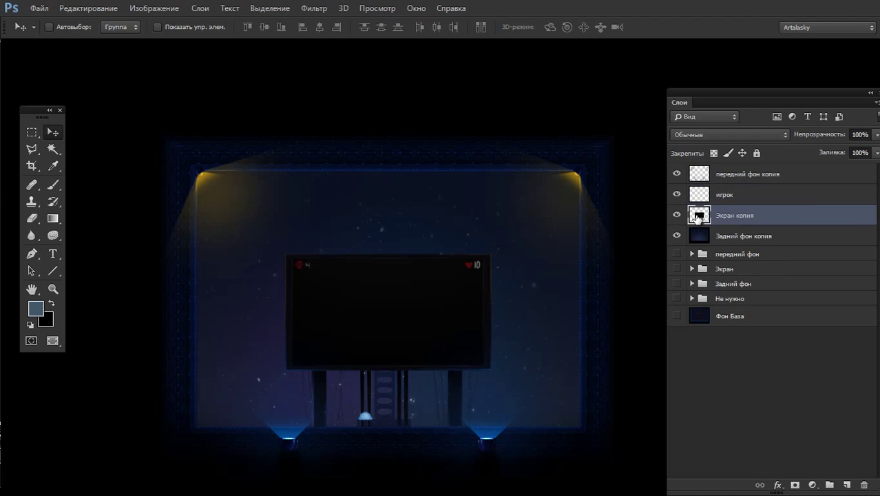
key(Delete)
click(690, 250)
click(692, 248)
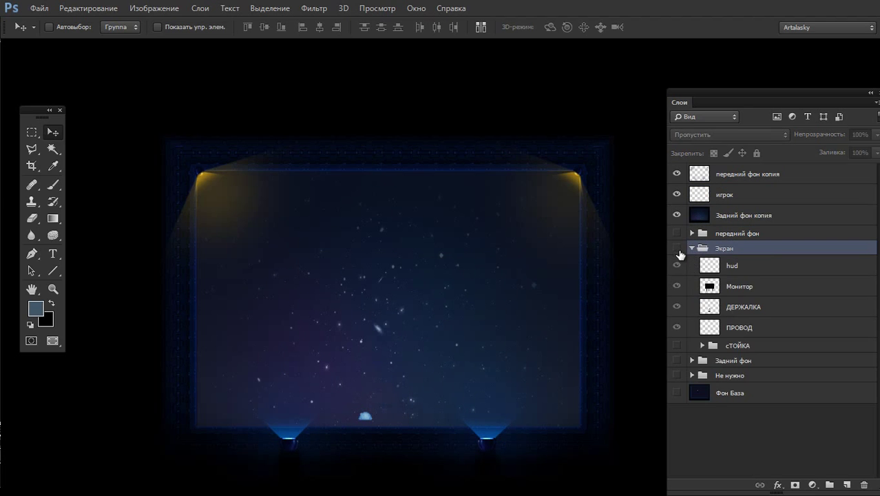
click(677, 248)
click(678, 265)
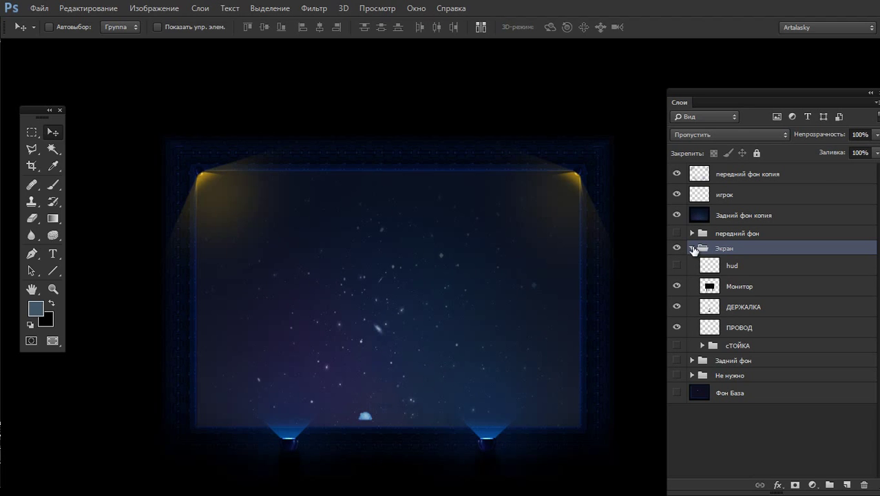
click(678, 216)
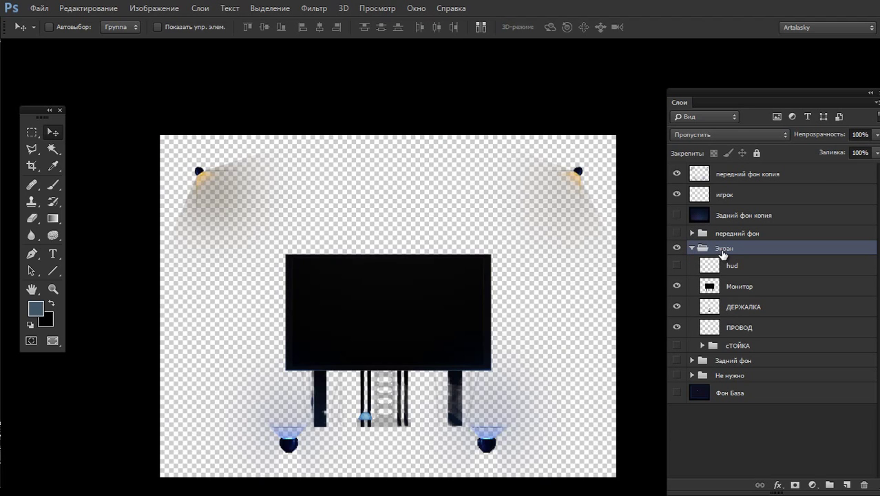
- Duplicate Экран above Задний фон копия, hide the original group, and show the background copy again
key(ctrl+j)
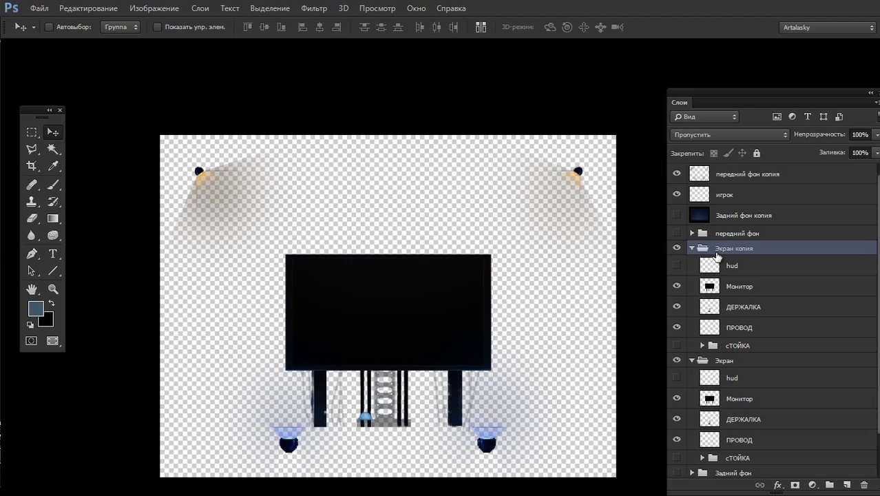
drag(709, 252, 709, 205)
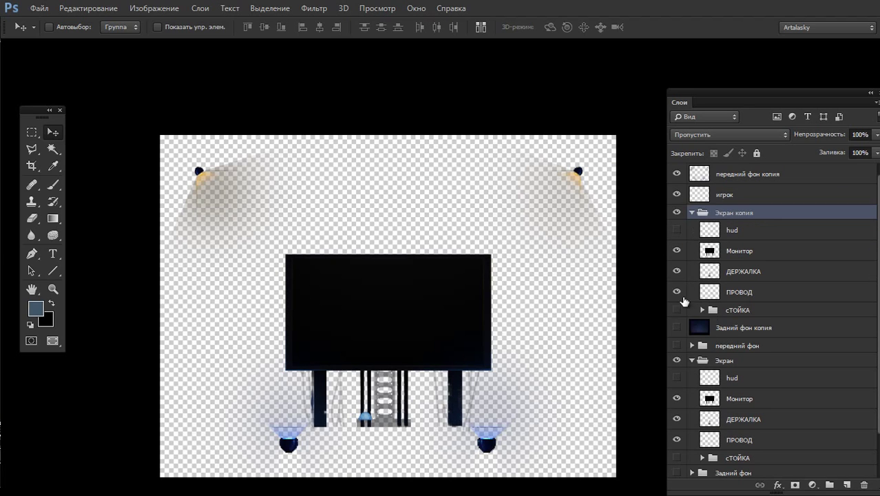
click(691, 360)
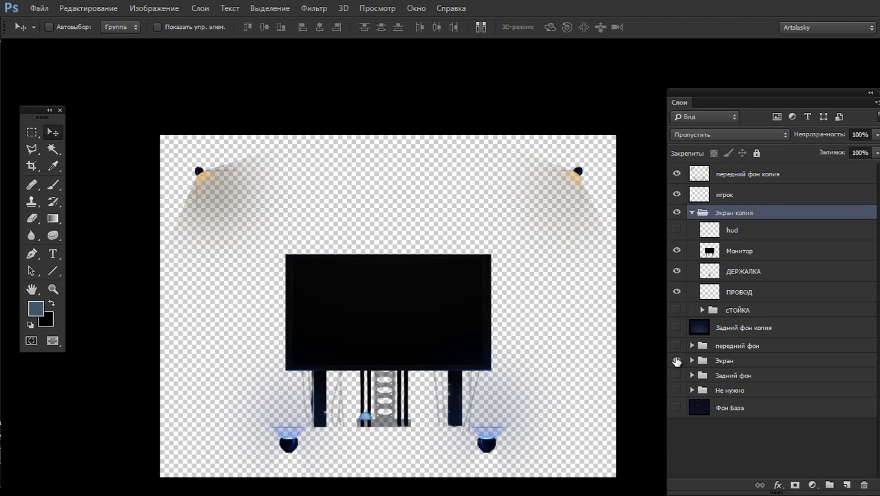
click(676, 360)
click(676, 328)
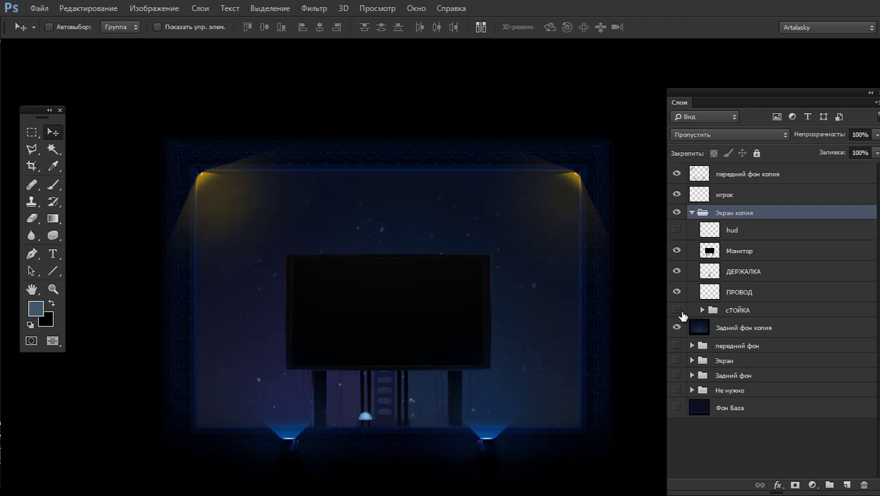
click(692, 213)
- Merge the Экран копия group into one layer and rename it мОНИТОР
key(ctrl+e)
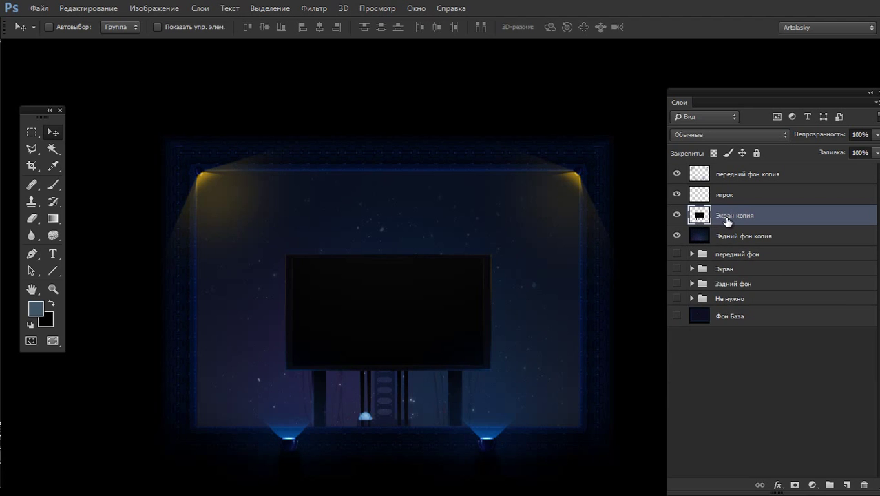
double_click(728, 219)
text(ФОНИТОР)
key(Return)
- Check the layers by toggling their visibility, leave игрок hidden, and select Задний фон копия
click(677, 236)
click(677, 236)
click(677, 215)
click(677, 215)
click(676, 194)
click(676, 195)
click(679, 175)
click(677, 195)
click(742, 236)
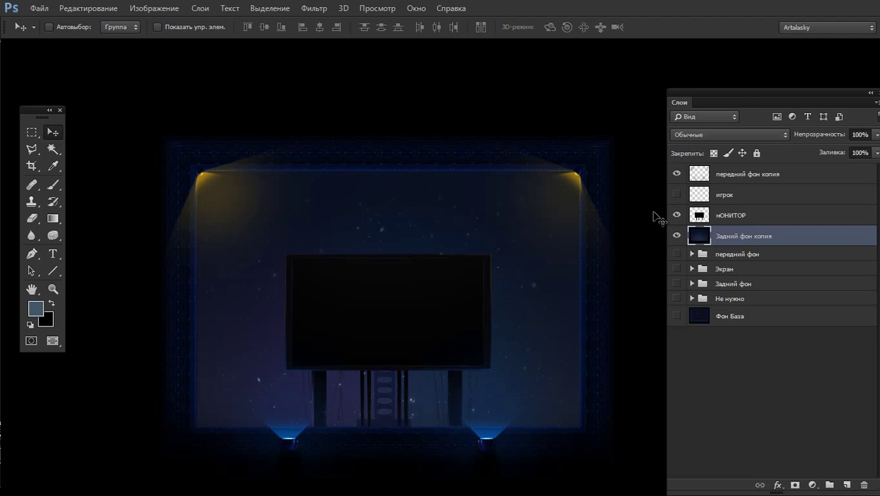
- Save a copy as PNG and create a new фон folder in фалко платформеры
key(ctrl+shift+s)
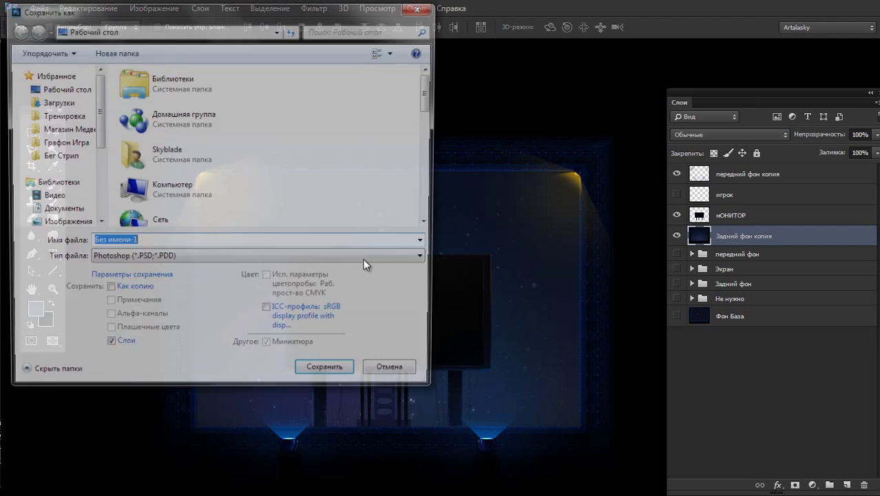
click(209, 261)
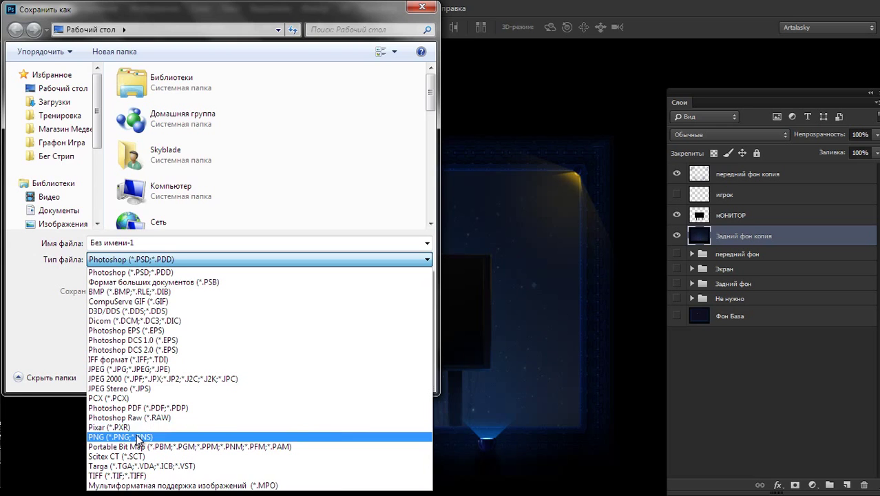
click(136, 435)
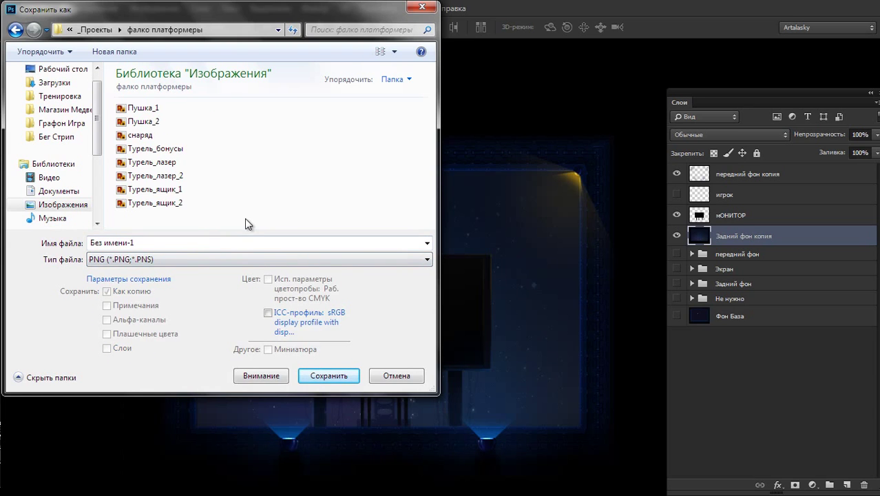
right_click(245, 219)
mouse_move(168, 361)
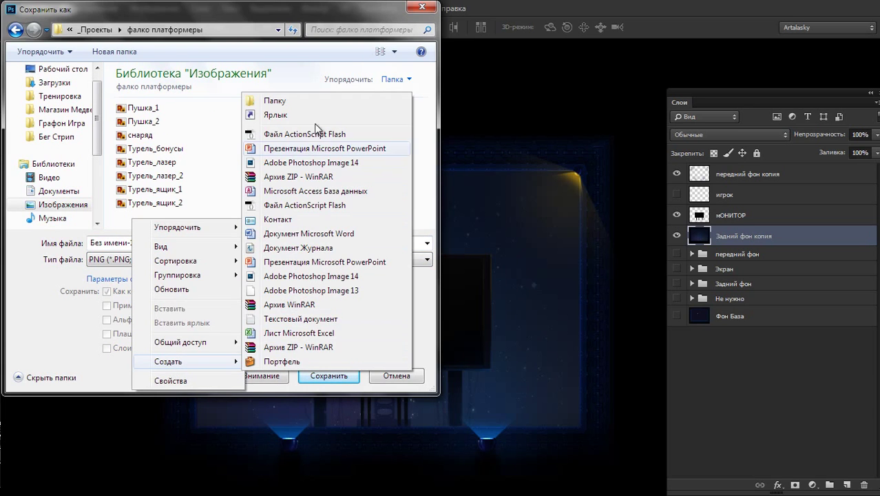
click(317, 104)
text(фон)
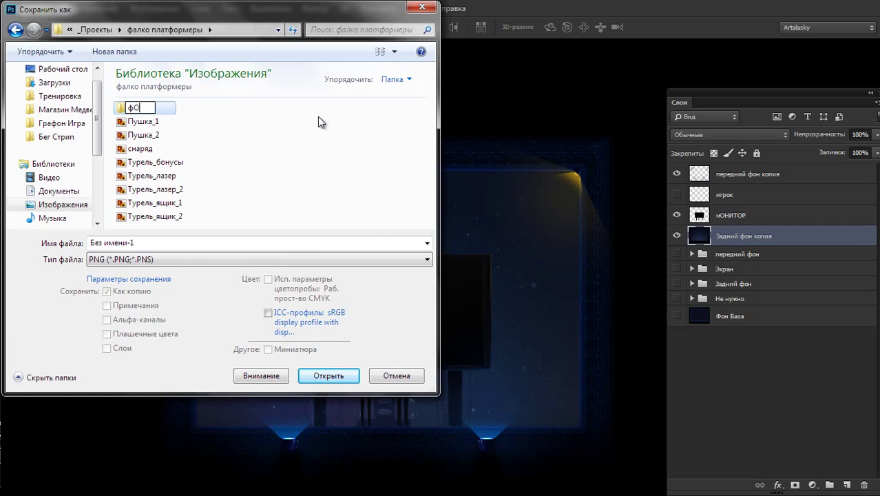
key(Return)
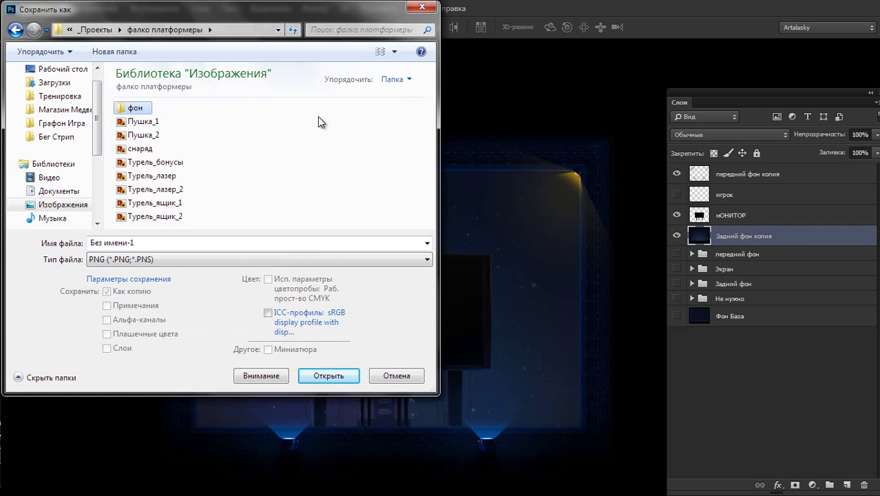
- Open the фон folder, name the file and save the PNG there
double_click(128, 108)
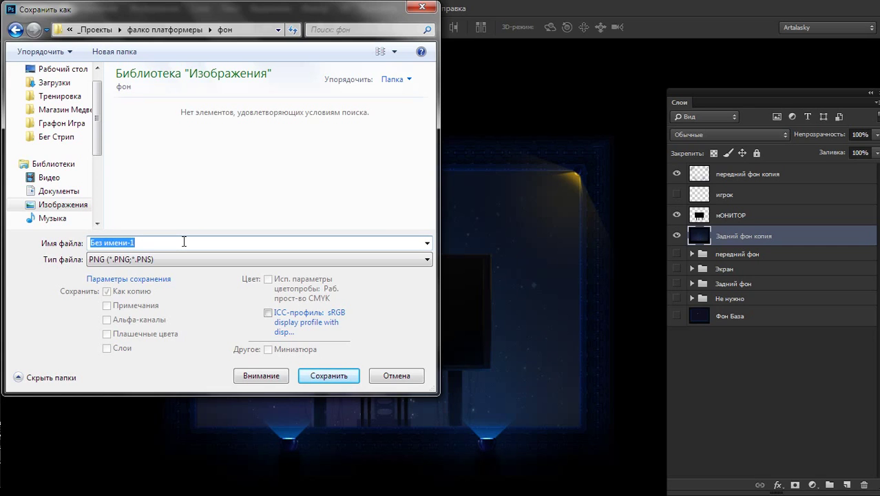
text(3)
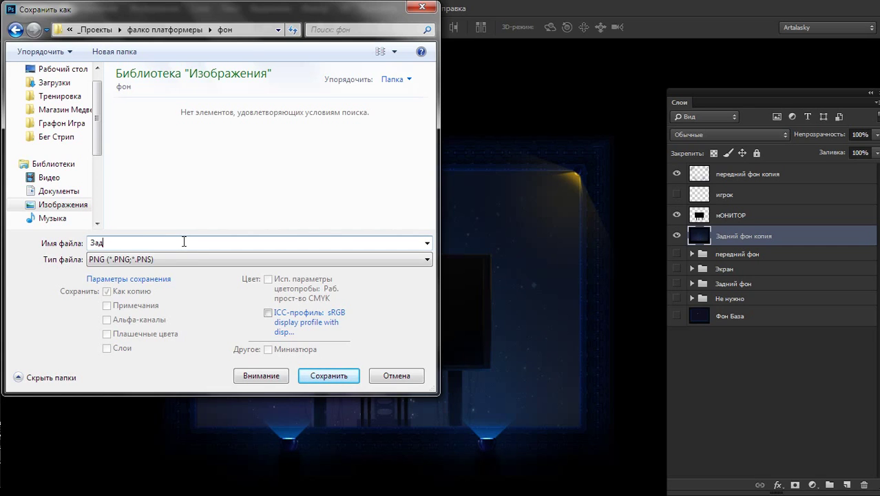
click(372, 377)
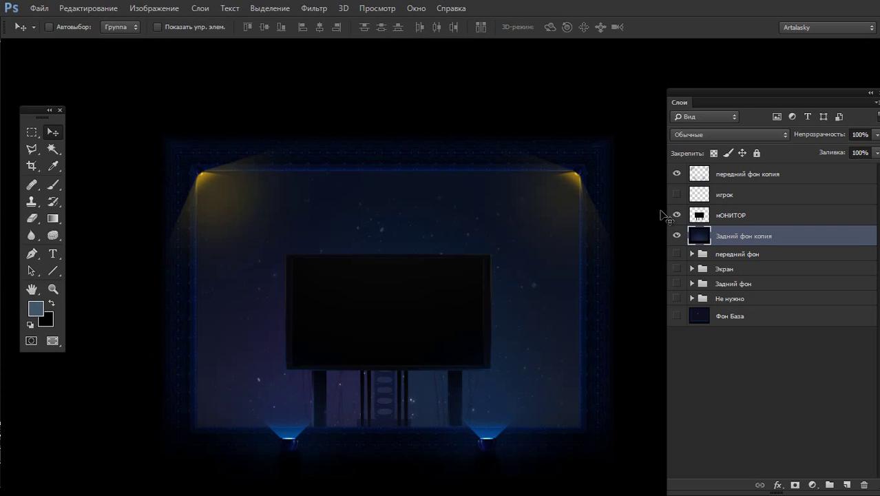
- Hide мОНИТОР and the front lights, then save the starry background as PNG ЗаднийФон in фон
click(675, 216)
click(676, 177)
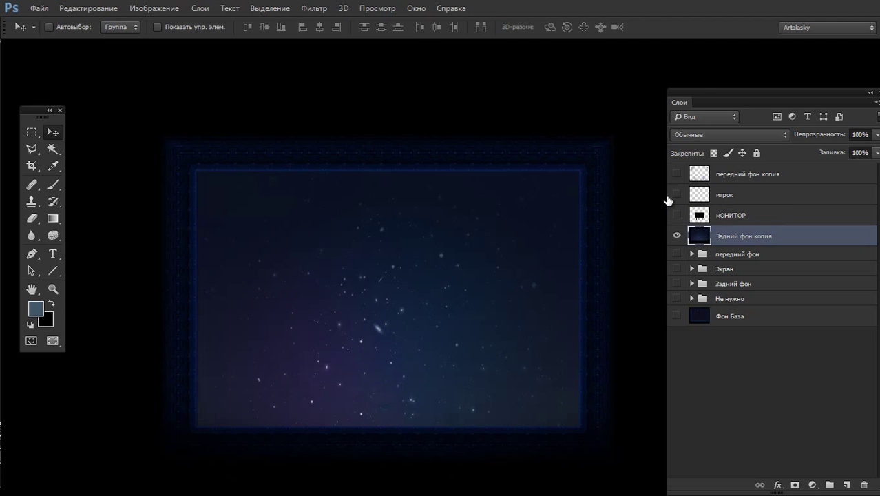
key(ctrl+s)
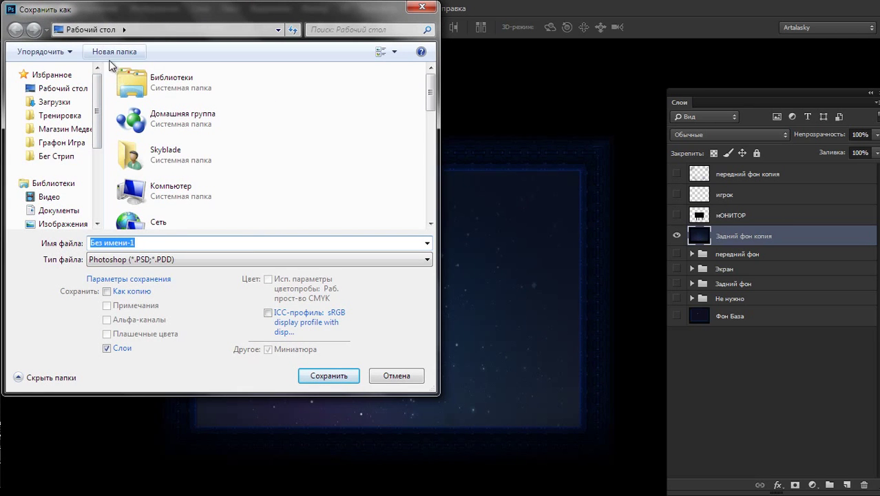
click(130, 110)
double_click(130, 110)
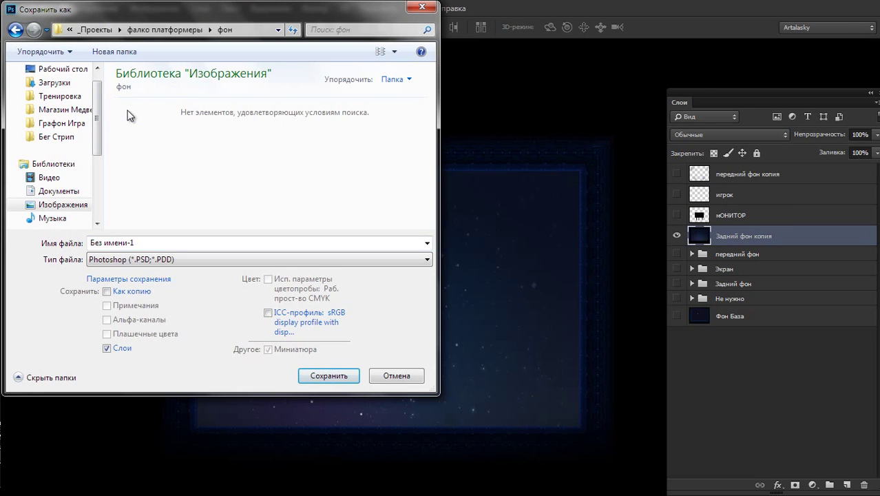
click(142, 259)
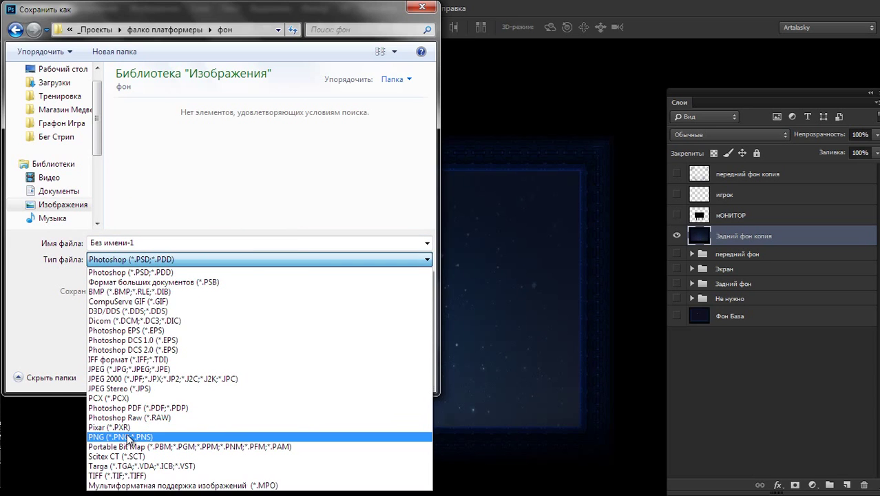
click(125, 437)
click(159, 243)
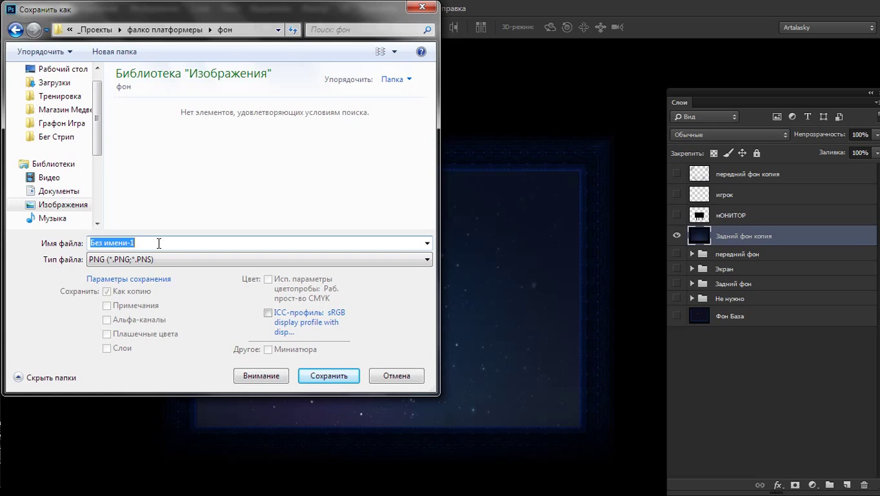
text(3)
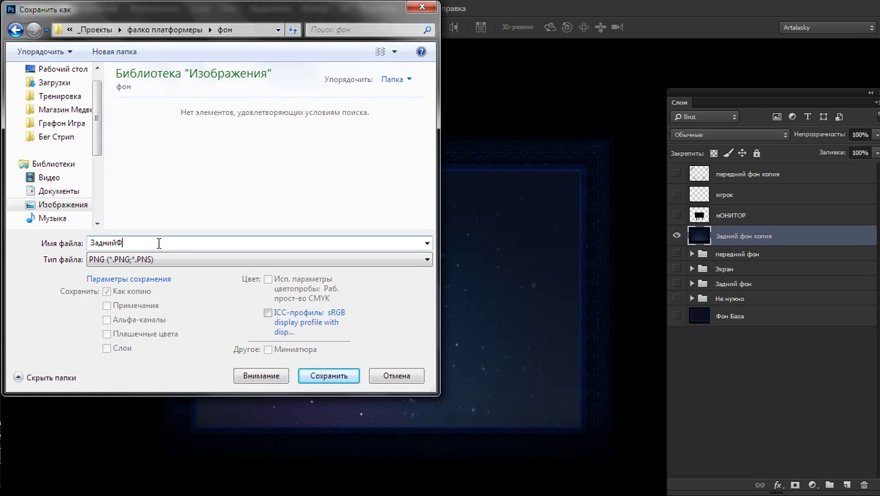
key(Return)
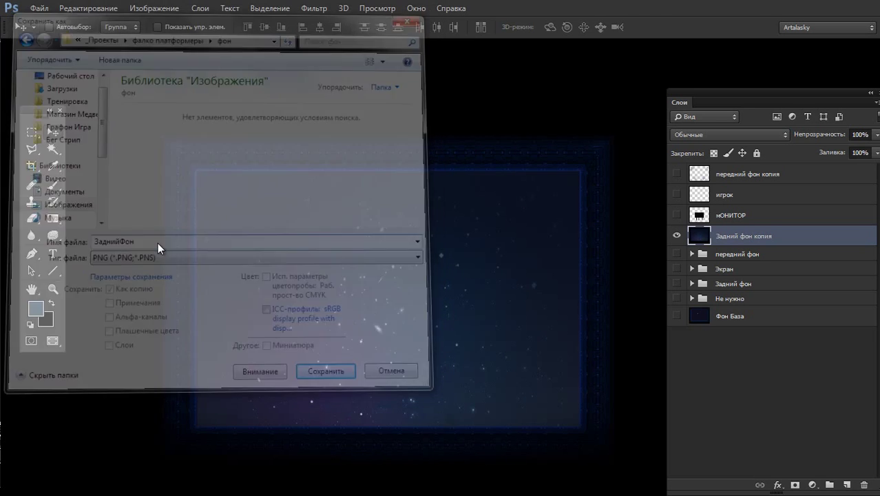
- Accept the PNG options, then show мОНИТОР over the starry Задний фон копия and clear the selection
key(Return)
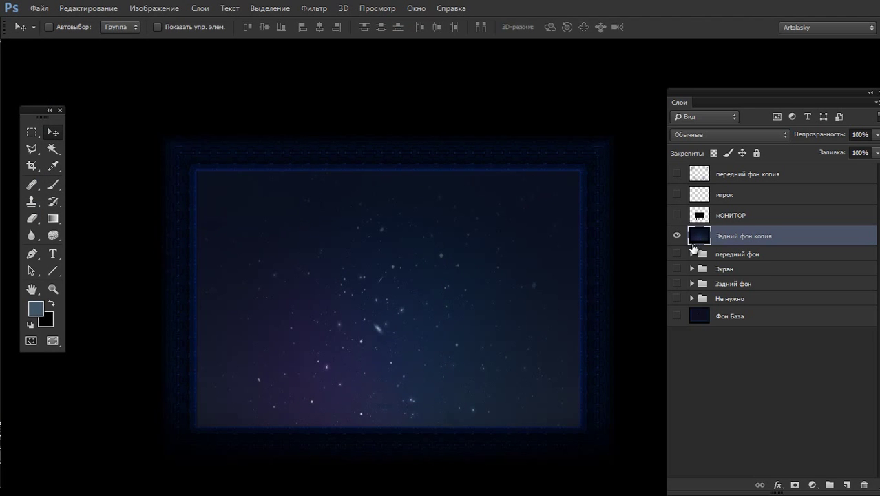
click(677, 237)
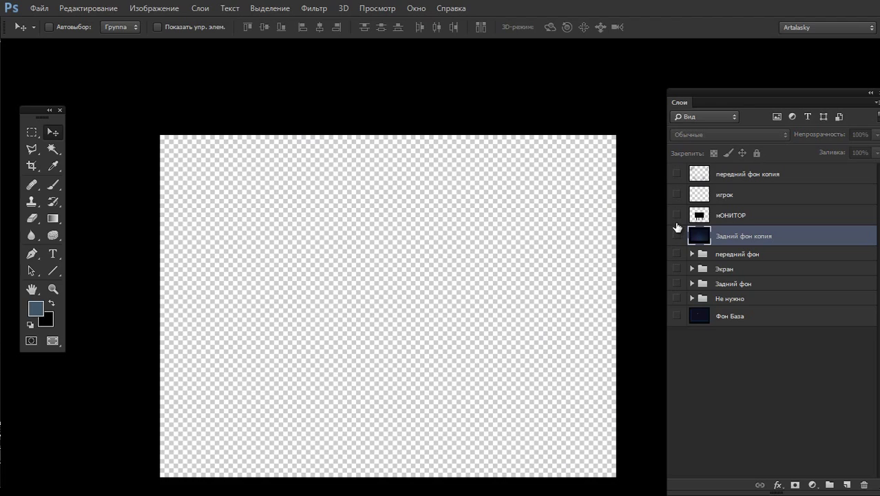
click(677, 215)
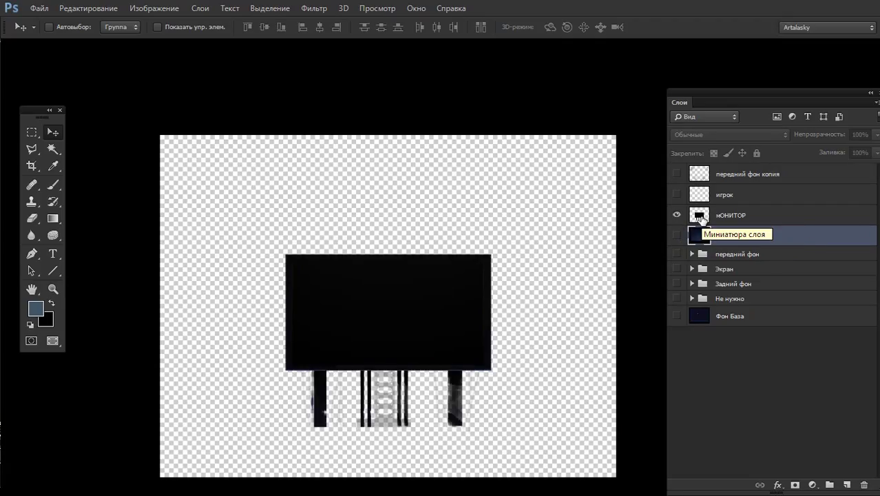
ctrl+drag(398, 360, 444, 359)
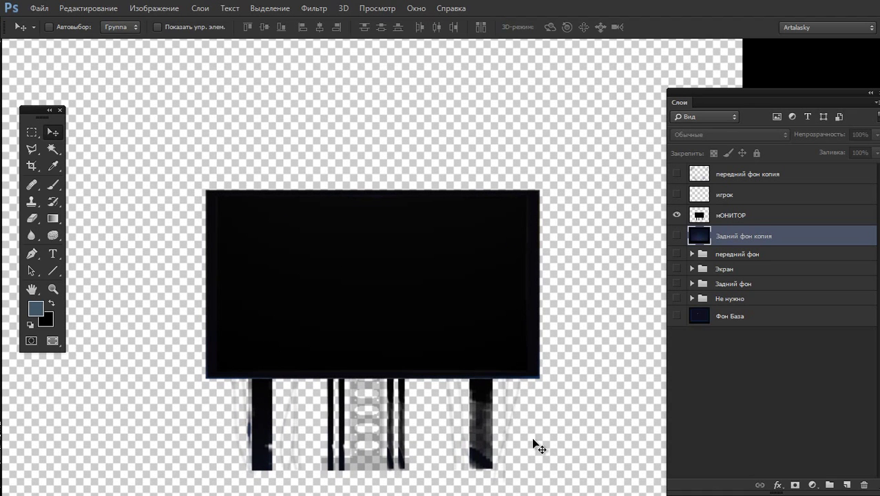
click(677, 237)
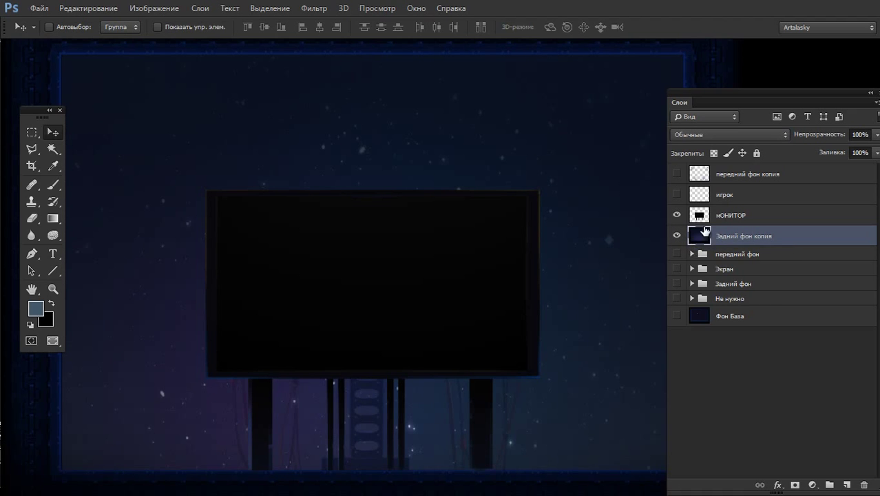
ctrl+click(701, 219)
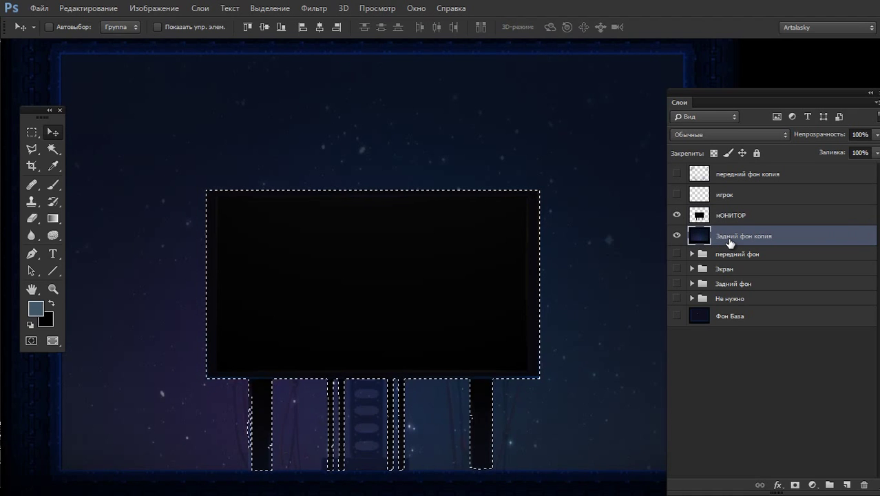
key(ctrl+d)
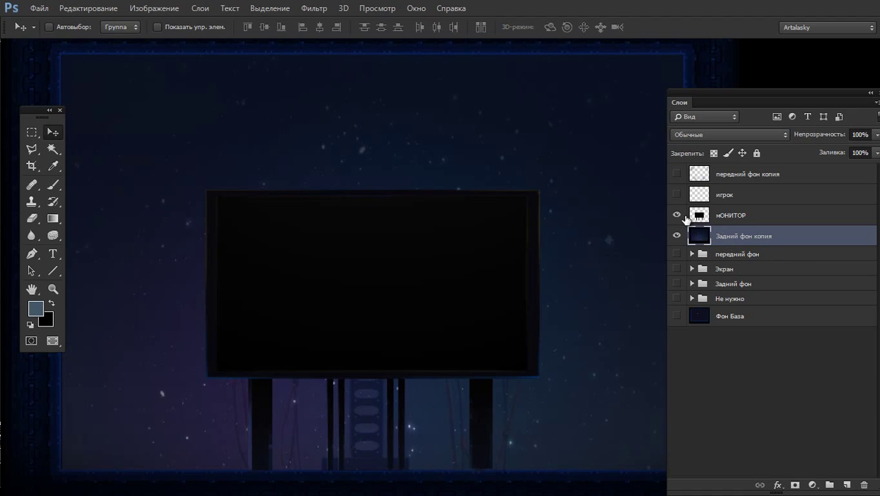
- Show the игрок layer and move it beneath мОНИТОР in the layer stack
click(709, 195)
click(676, 194)
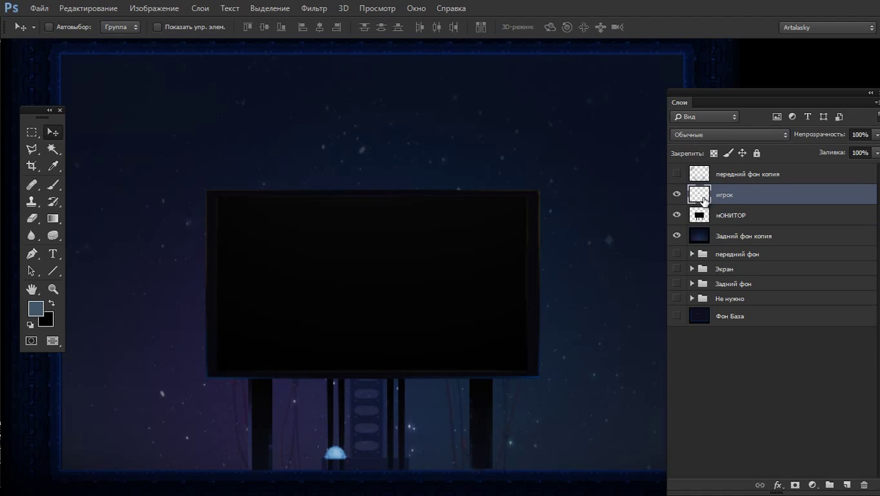
double_click(739, 197)
key(Escape)
drag(739, 197, 744, 220)
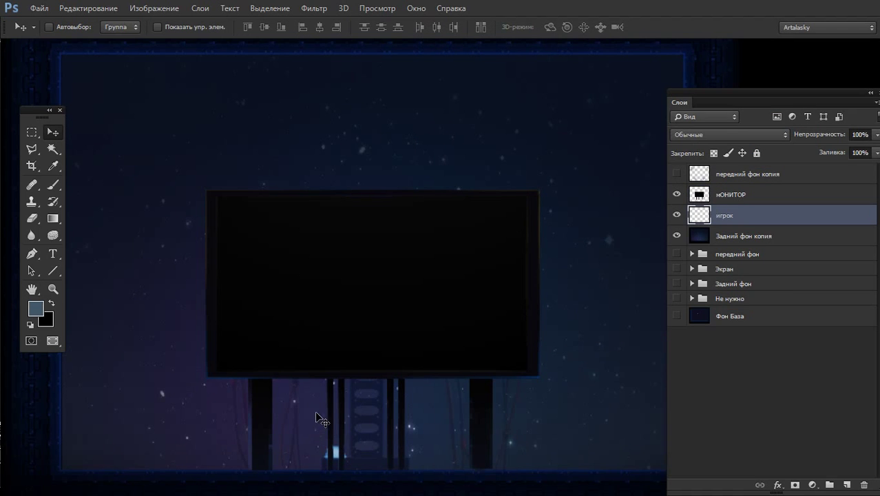
- Place the player sprite on the lower-right ground, then hide игрок and zoom out
mouse_move(319, 417)
mouse_down()
mouse_move(278, 405)
mouse_move(272, 425)
mouse_up()
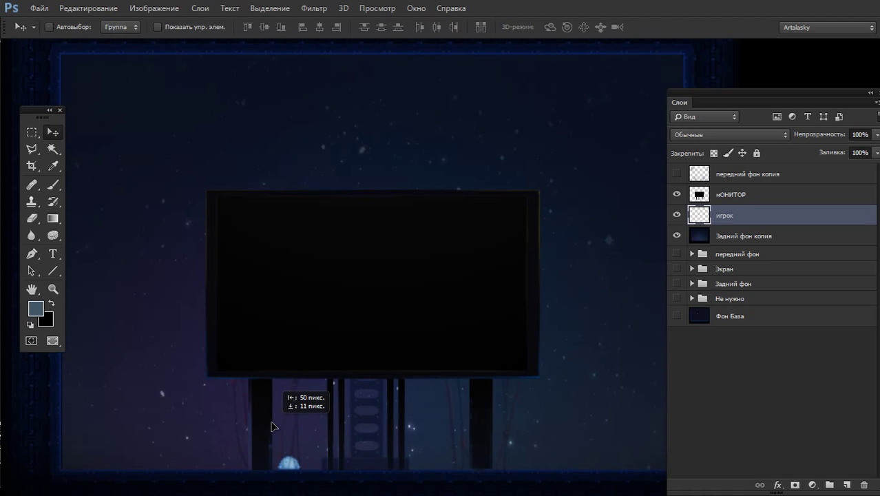
mouse_move(292, 427)
mouse_down()
mouse_move(268, 423)
mouse_move(247, 354)
mouse_move(440, 383)
mouse_move(528, 374)
mouse_move(517, 375)
mouse_up()
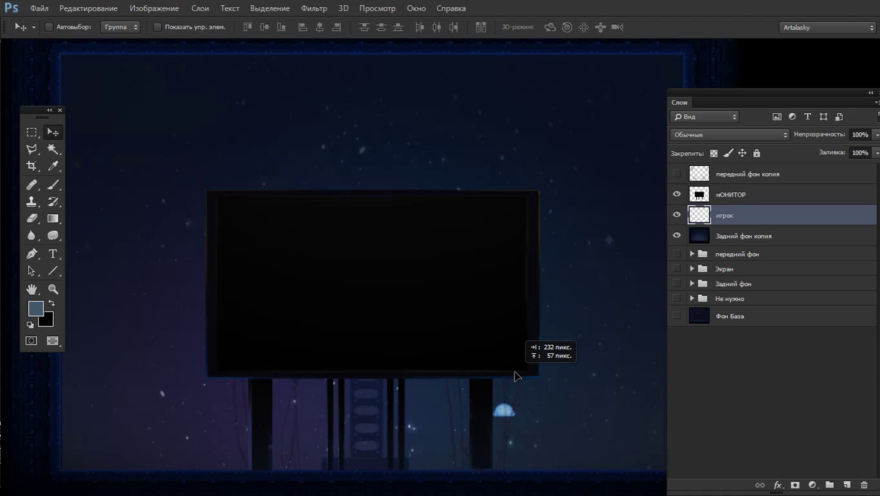
drag(516, 375, 538, 427)
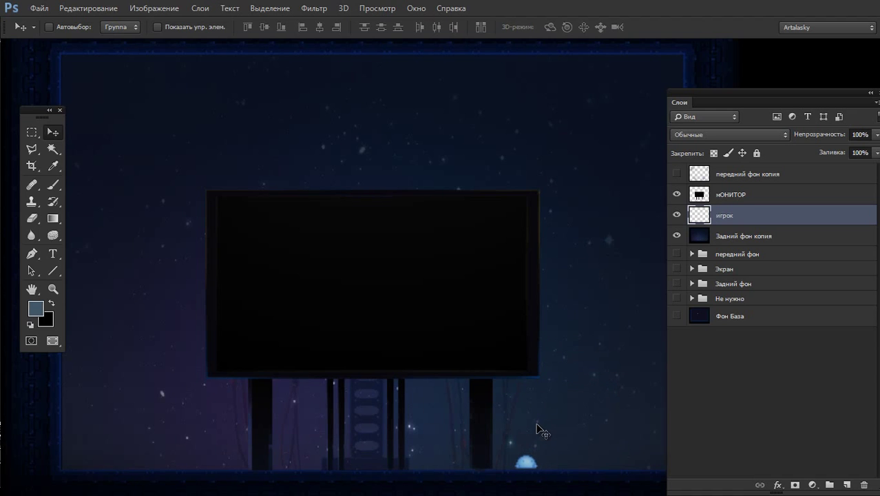
click(677, 214)
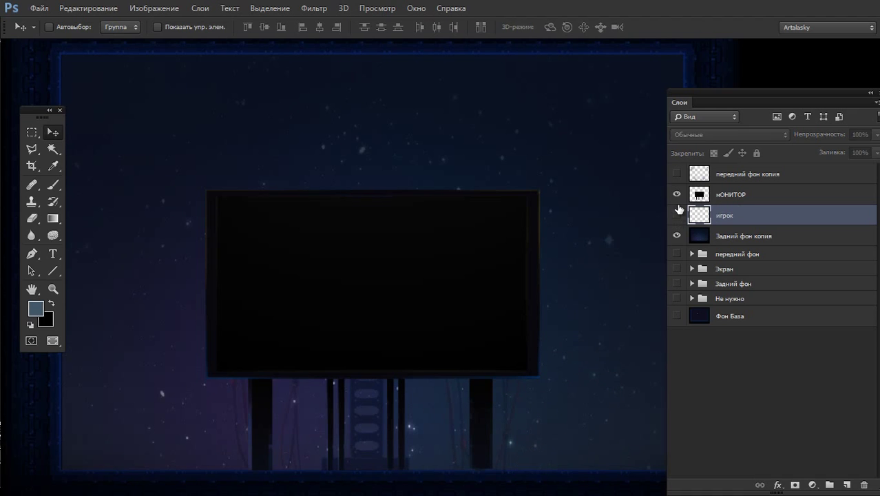
alt+click(523, 265)
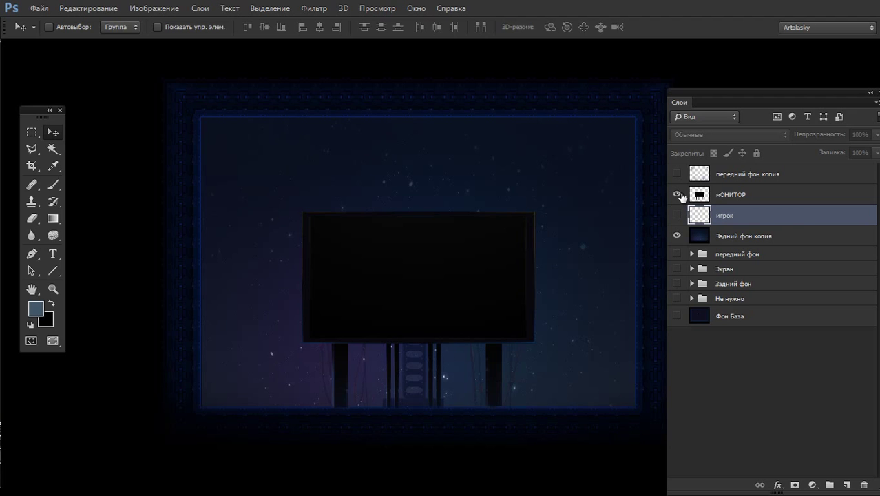
- Export the starry background with monitor as a PNG in фон, then hide мОНИТОР and show the lights
key(ctrl+shift+s)
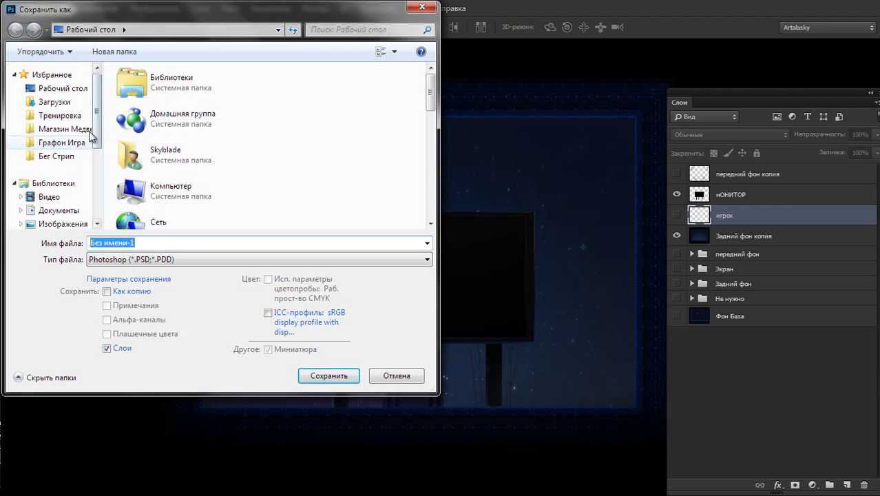
text(СМонт)
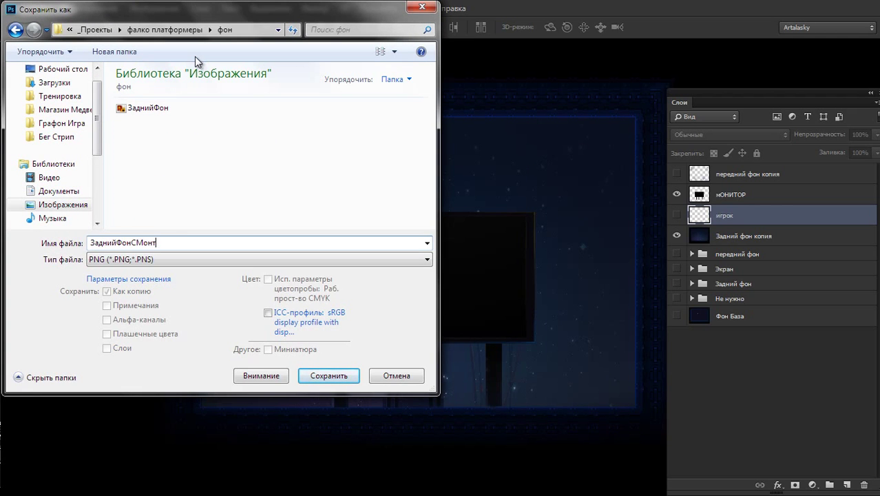
text(ром)
key(Return)
key(Return)
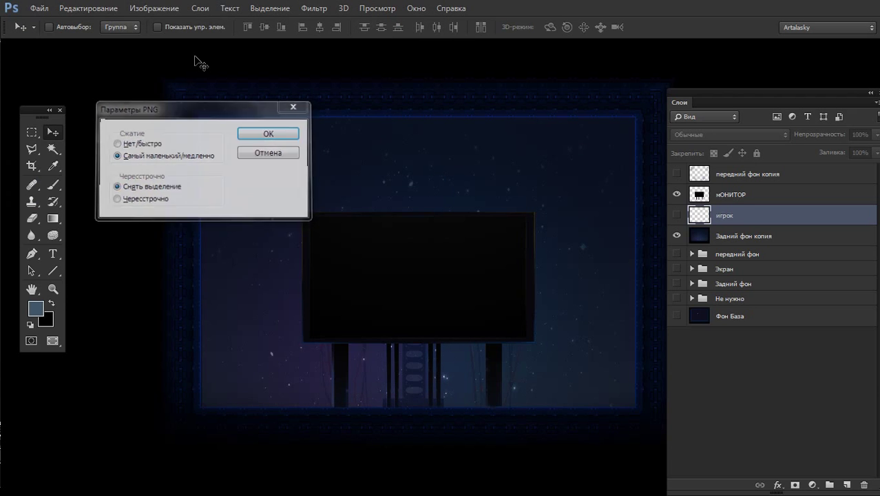
click(677, 195)
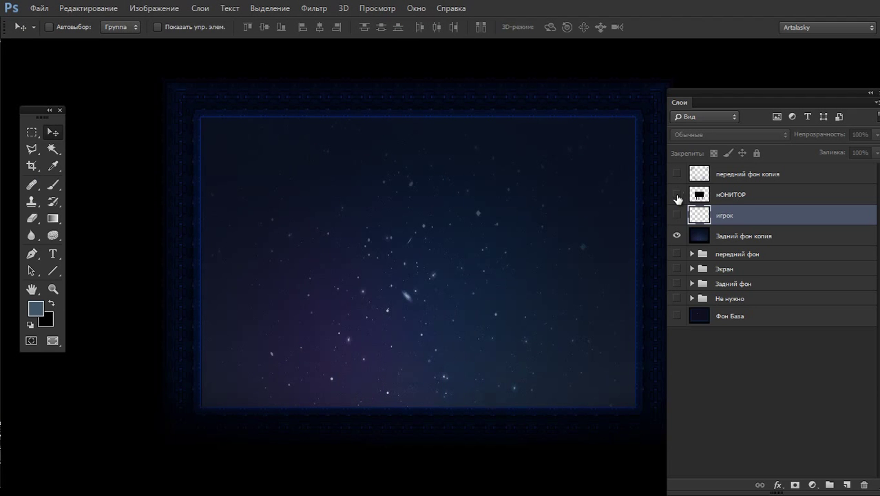
click(676, 173)
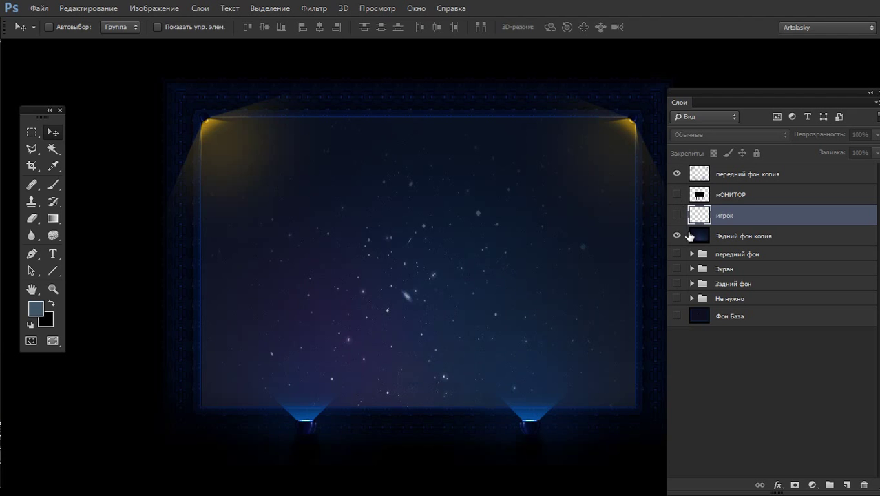
- Hide the starry background and save the lights layer alone as the PNG Свет
click(677, 235)
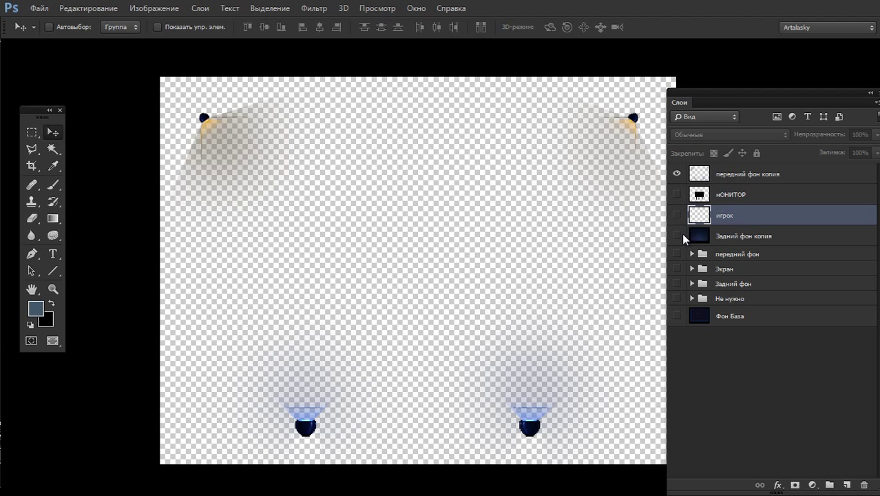
key(ctrl+shift+s)
text(C)
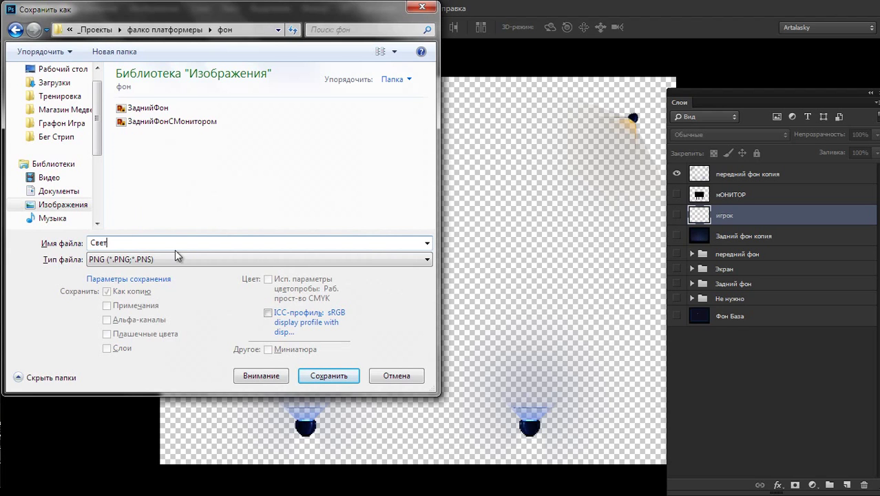
click(348, 374)
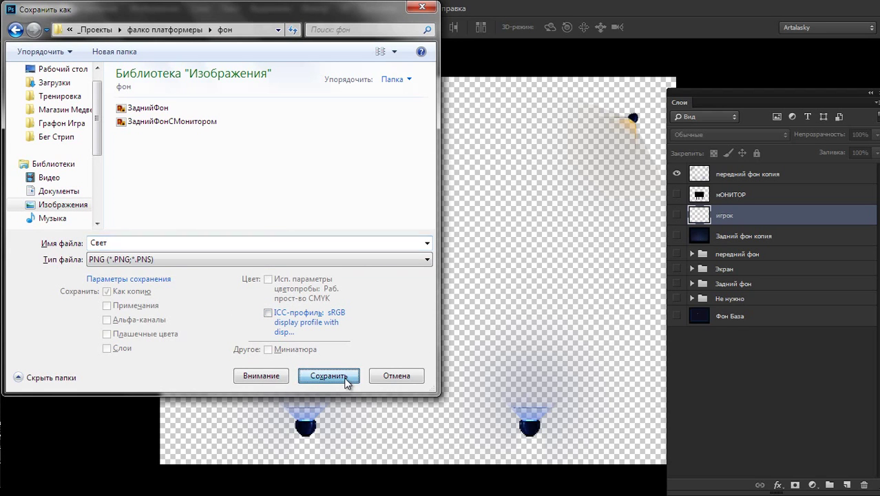
click(252, 133)
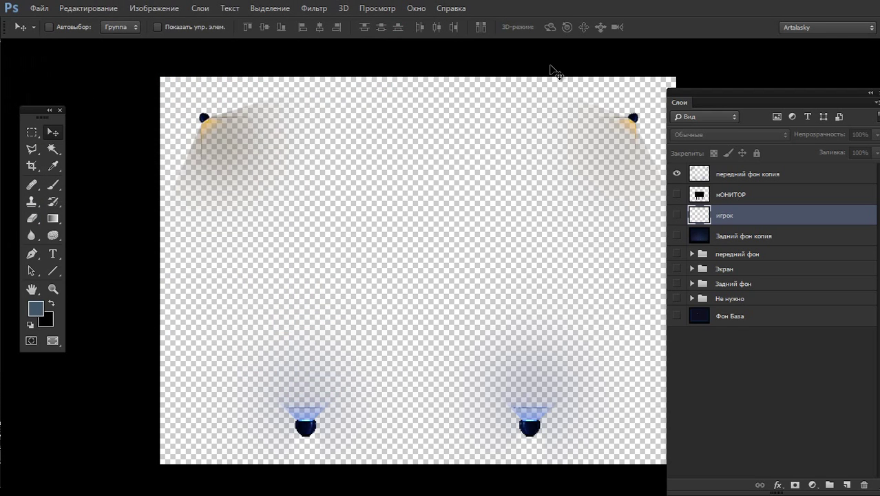
- Turn the игрок, мОНИТОР and starry background layers back on
click(677, 215)
click(676, 194)
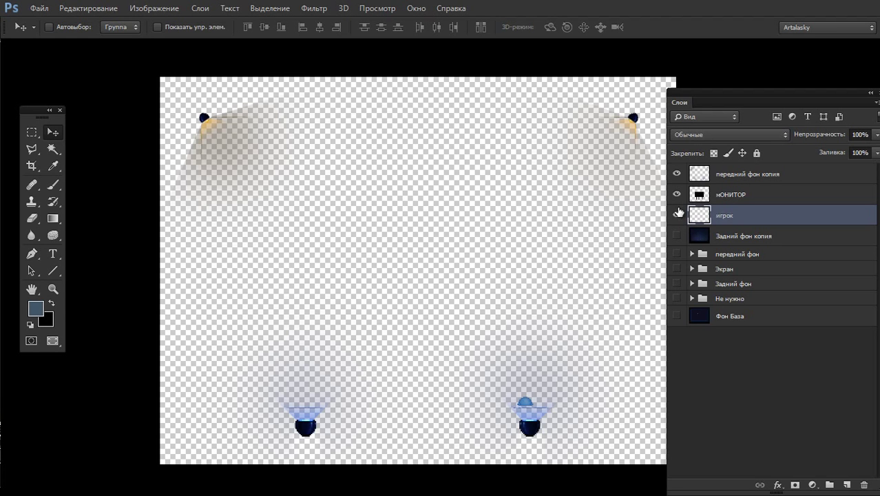
click(676, 235)
- In GameMaker, open the r_game room, maximize and pan to review it, then close it
key(alt+Tab)
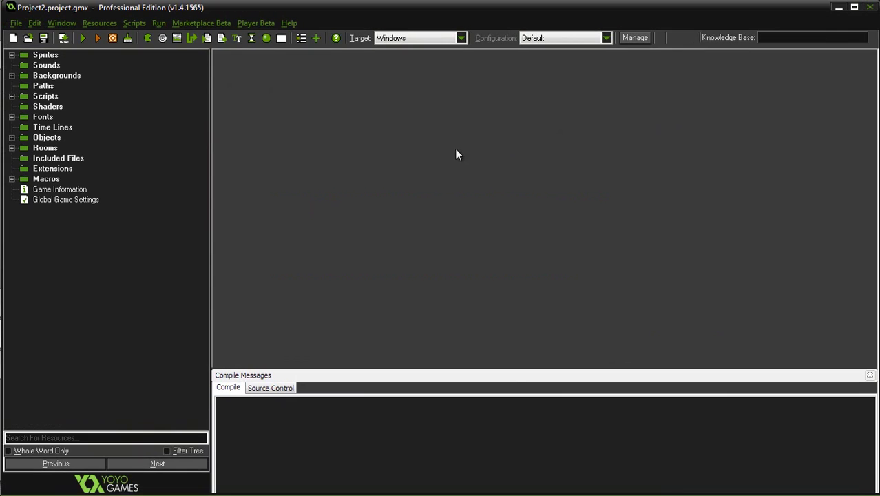
click(11, 148)
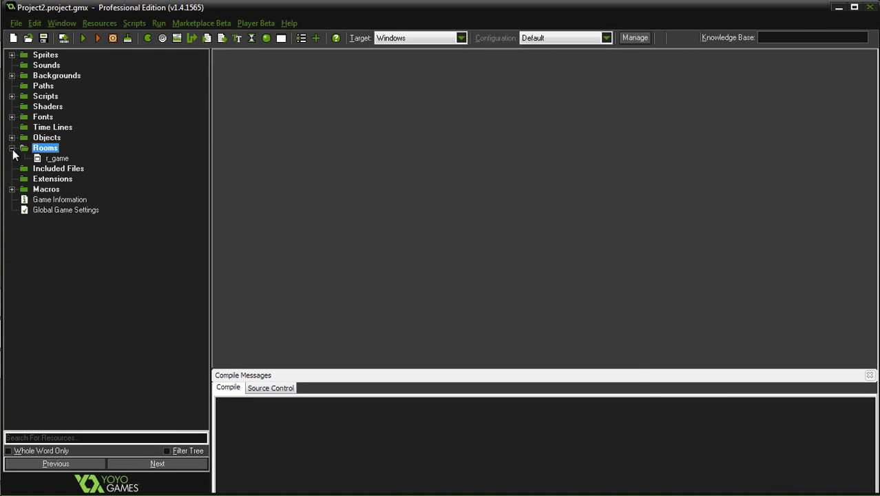
click(43, 157)
double_click(43, 159)
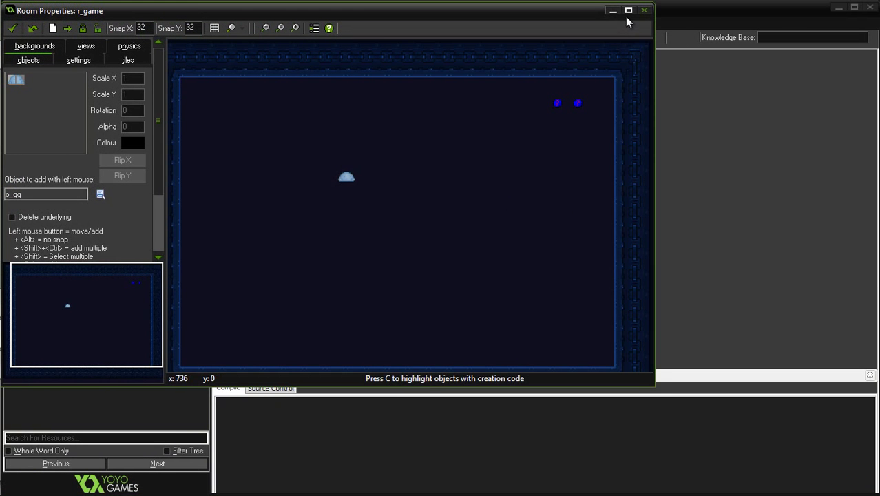
click(624, 10)
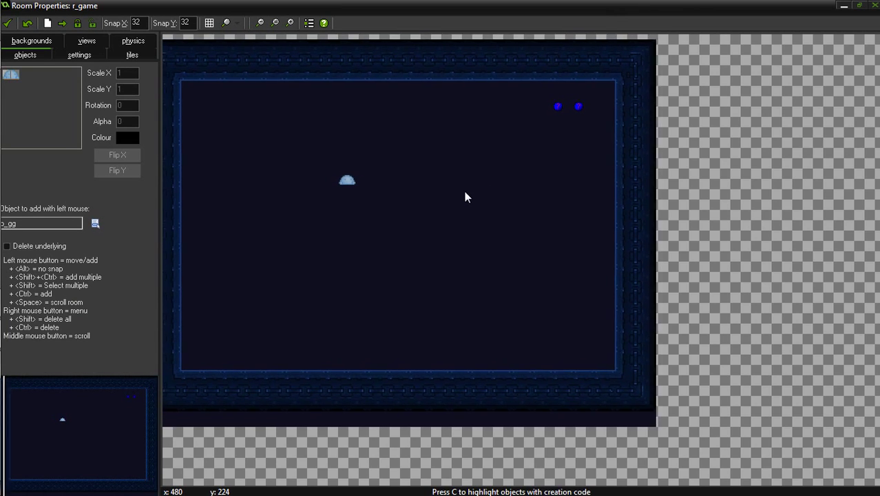
middle_drag(466, 193, 521, 234)
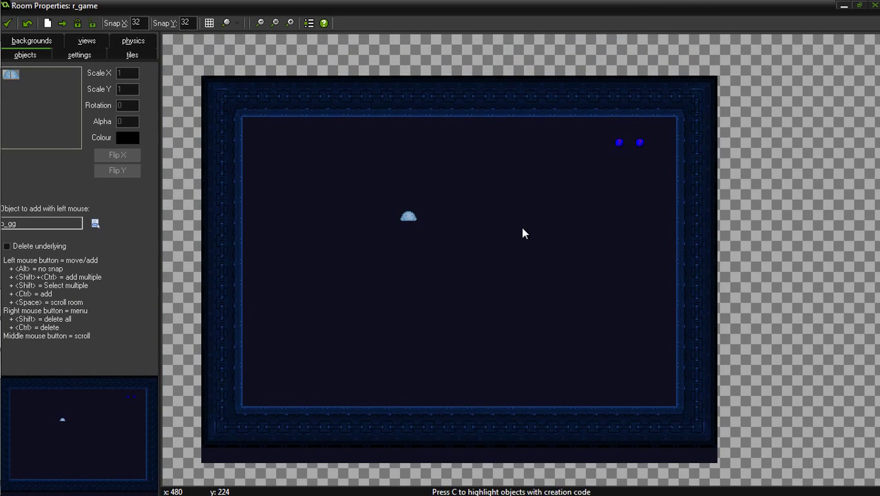
click(11, 24)
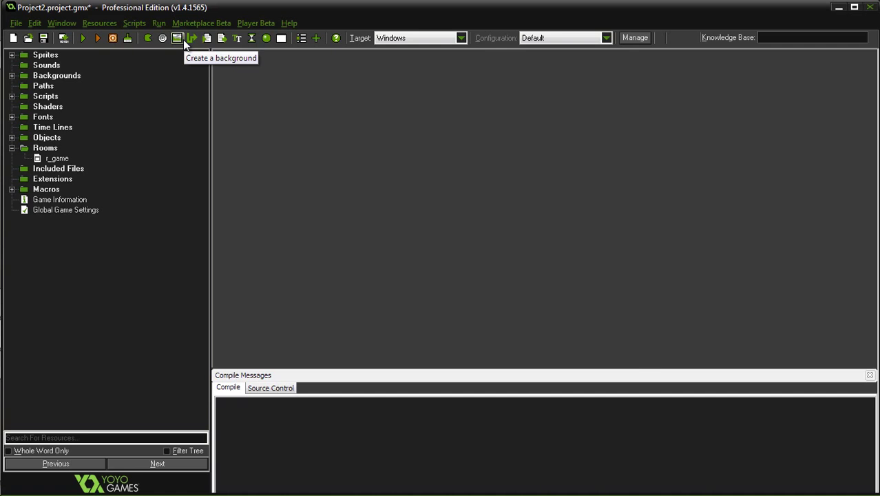
- Create a new background resource and browse the пиксели images, previewing forestsomethingiiyay
click(177, 38)
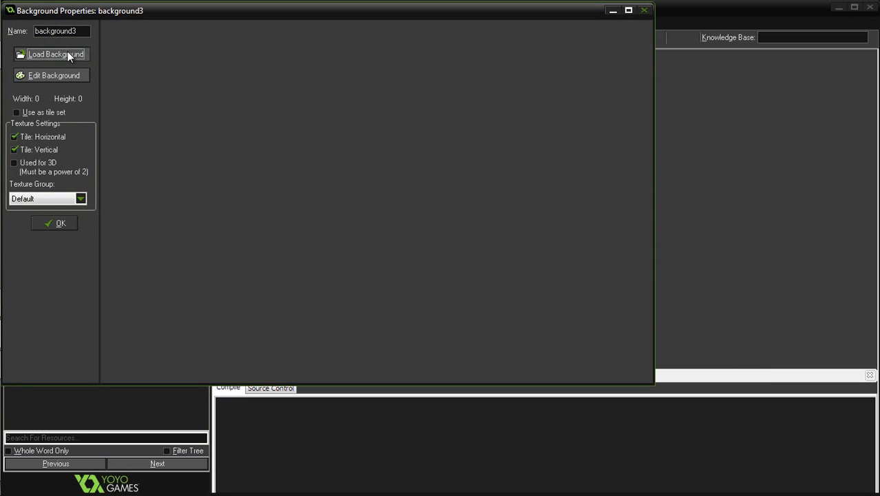
click(69, 56)
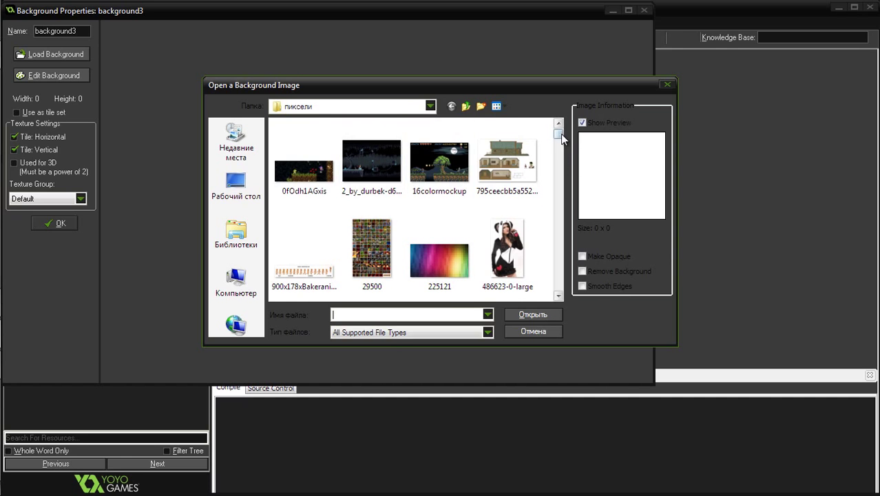
drag(559, 134, 560, 153)
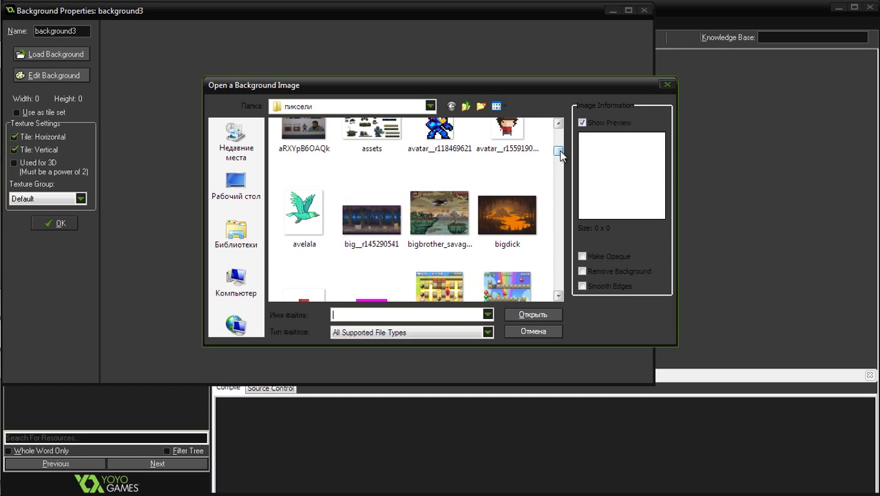
drag(560, 153, 580, 181)
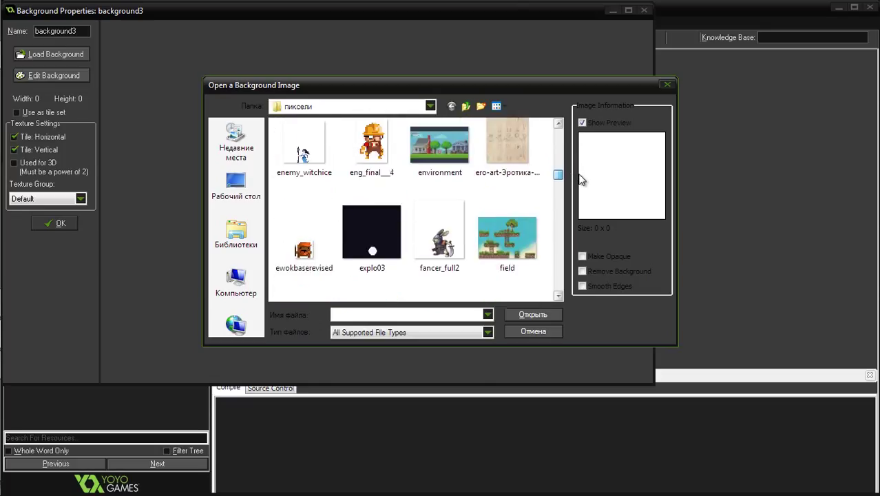
drag(581, 179, 583, 179)
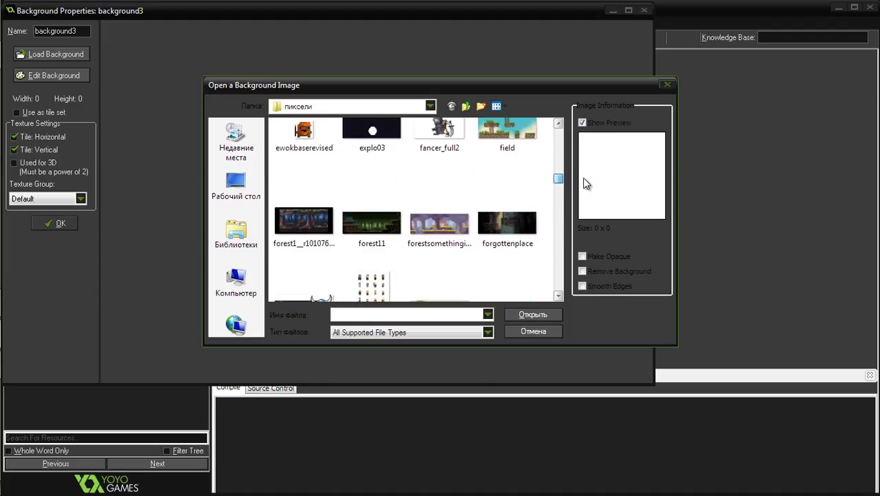
click(440, 227)
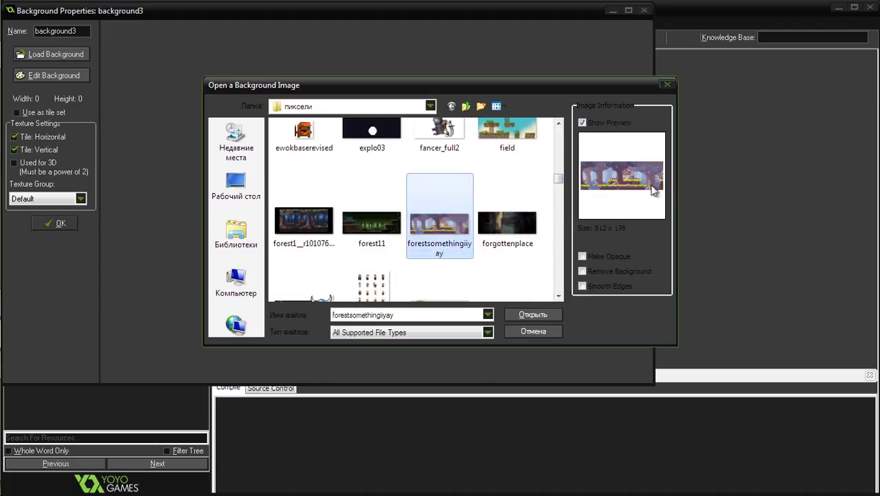
- Widen the file picker and scroll the thumbnails, previewing mockupiiiv4 and shstagewaterfall084slow1
drag(678, 172, 877, 172)
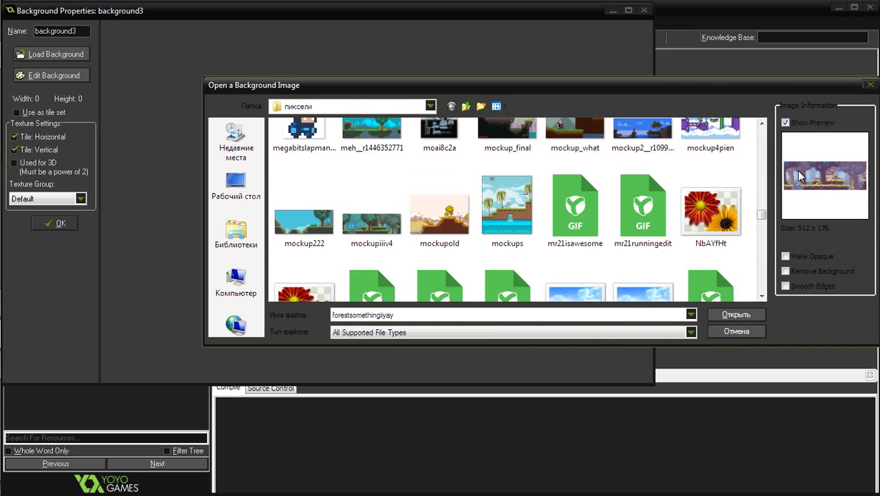
click(381, 210)
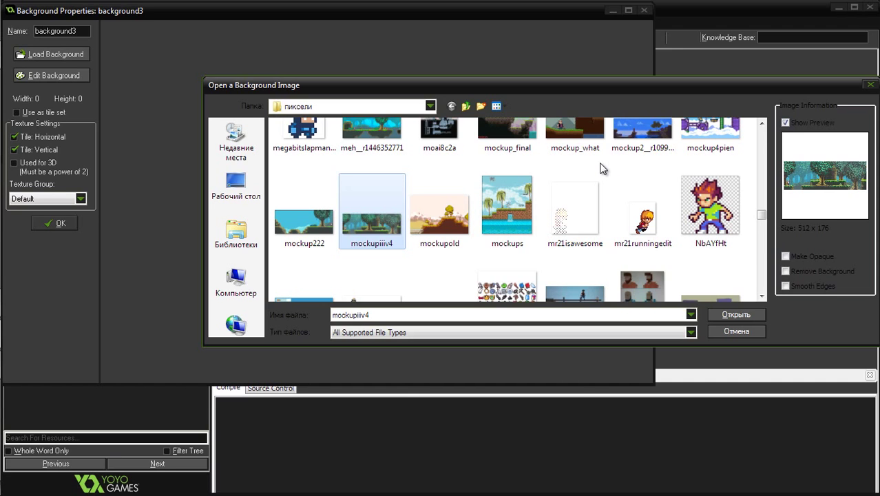
scroll(602, 169, down, 1)
scroll(602, 168, down, 1)
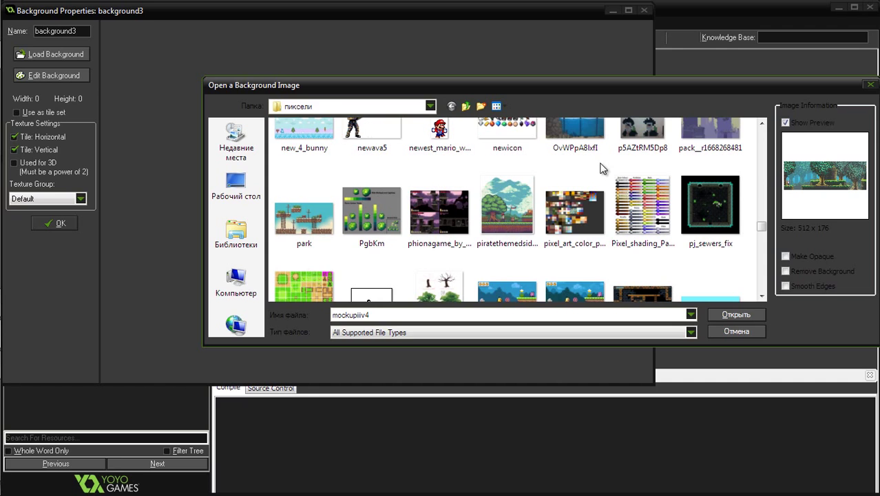
scroll(602, 169, down, 1)
scroll(602, 168, down, 1)
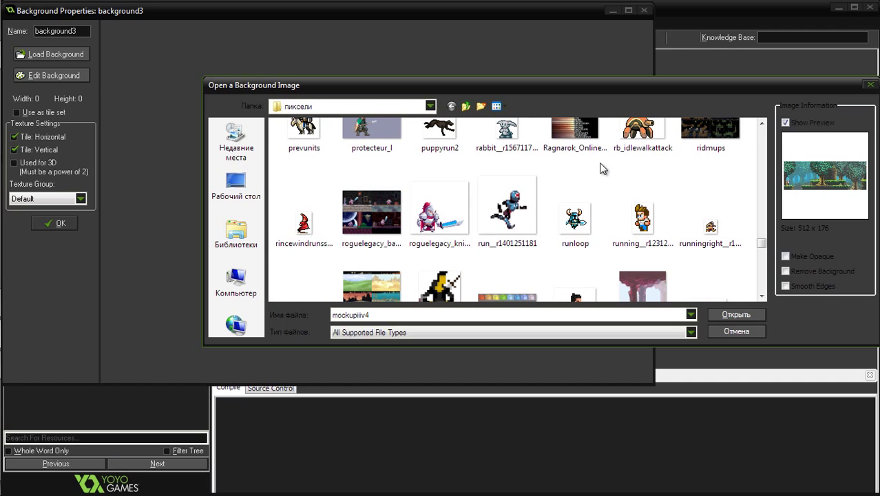
scroll(602, 168, down, 2)
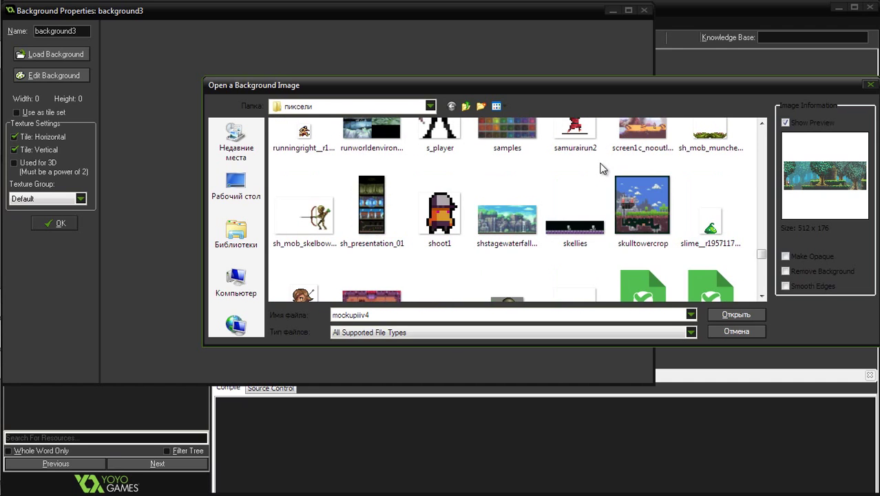
click(531, 204)
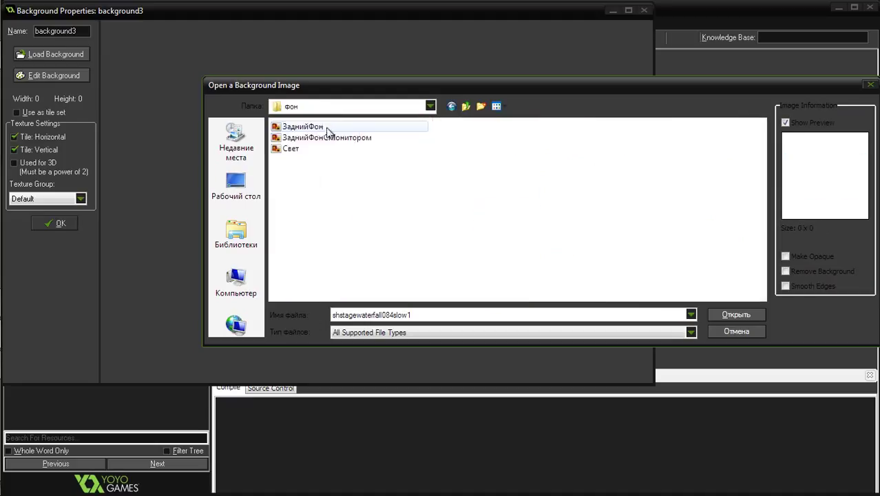
- Load the 800×600 ЗаднийФонСМонитором image into background3
click(310, 128)
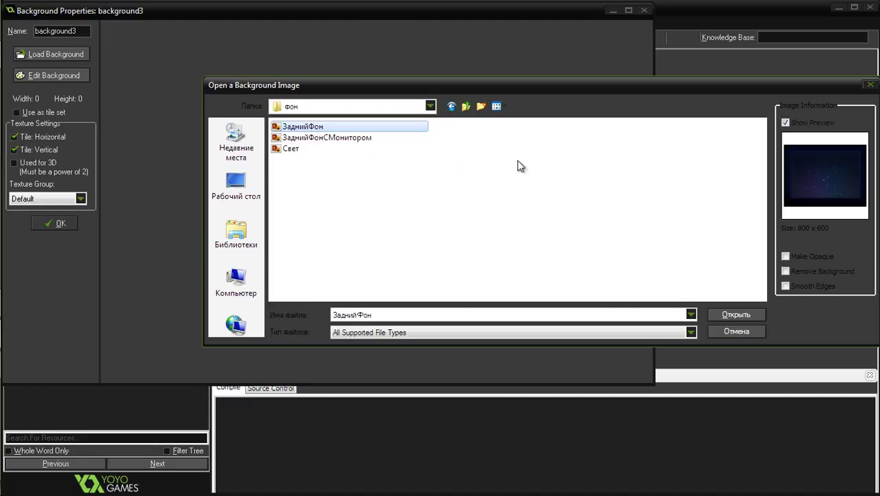
click(371, 137)
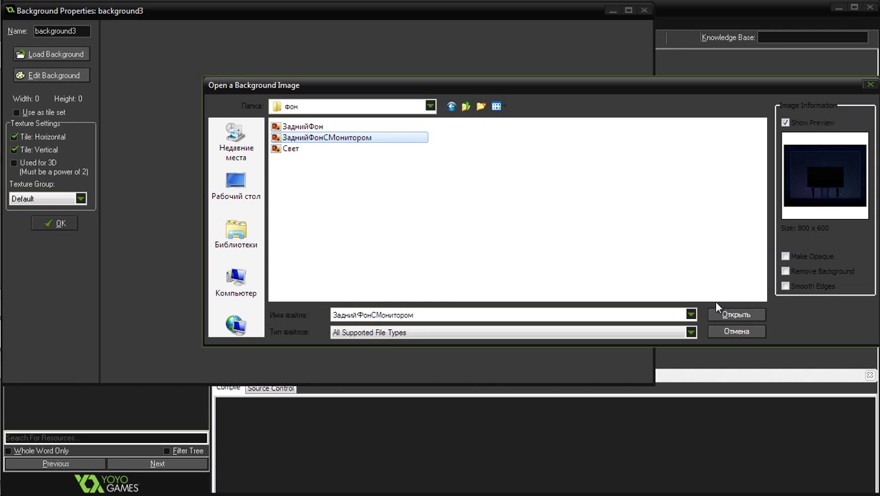
click(732, 319)
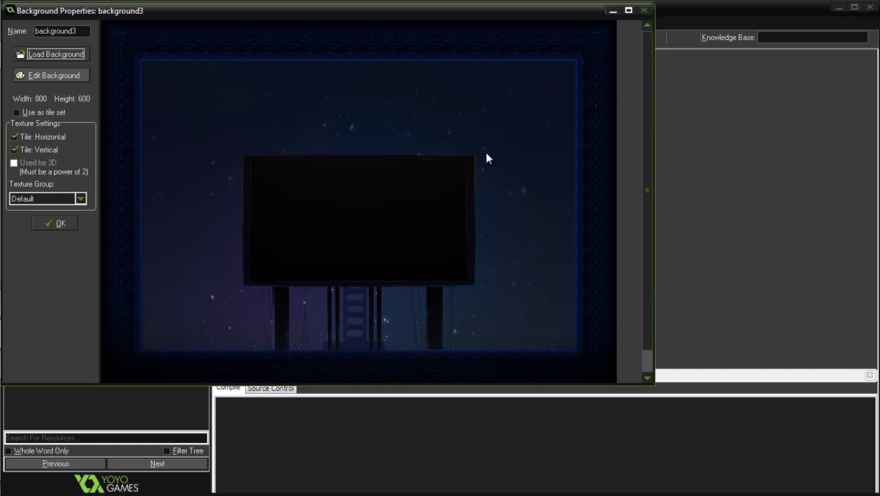
- Rename the background to b_back
double_click(77, 31)
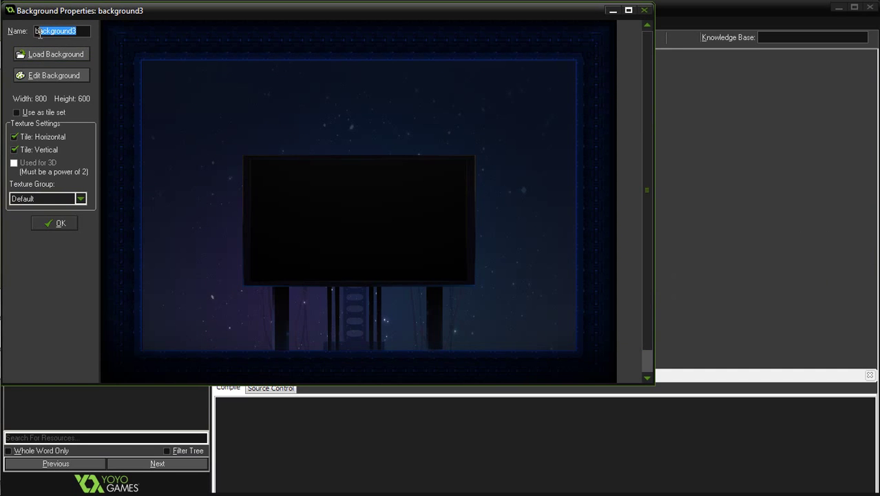
text(b_иф)
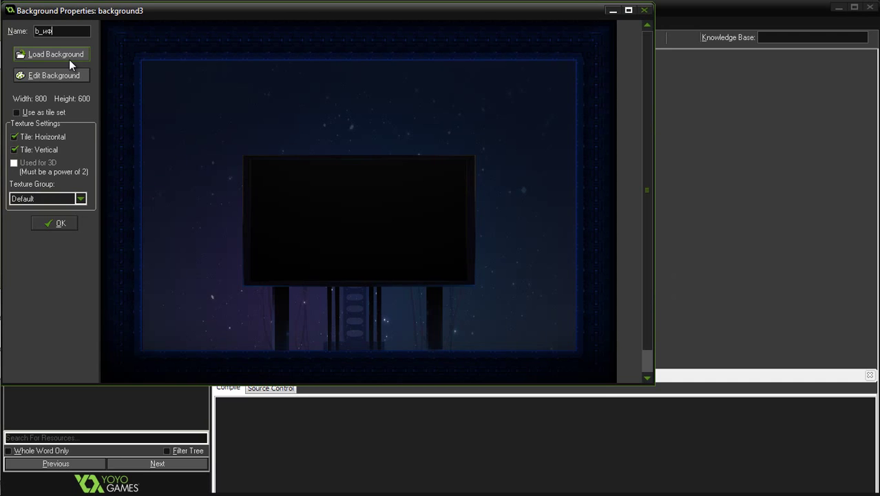
text(unde)
key(BackSpace)
key(BackSpace)
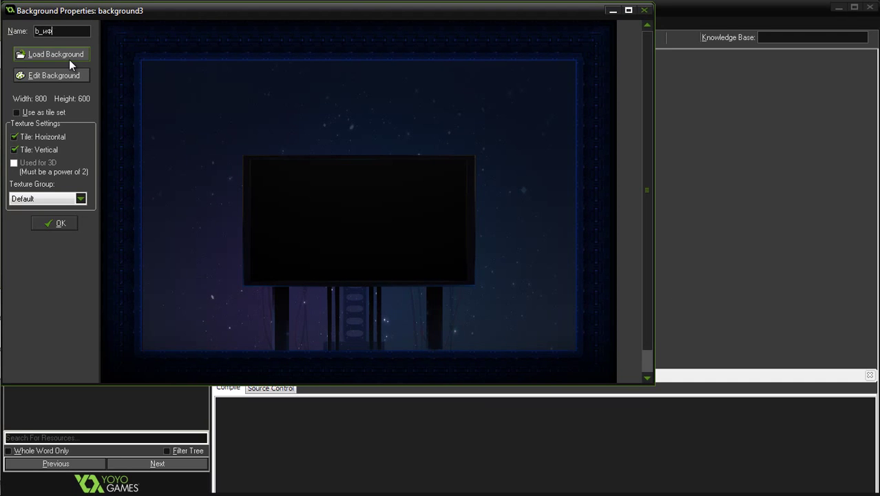
key(BackSpace)
key(BackSpace)
text(back)
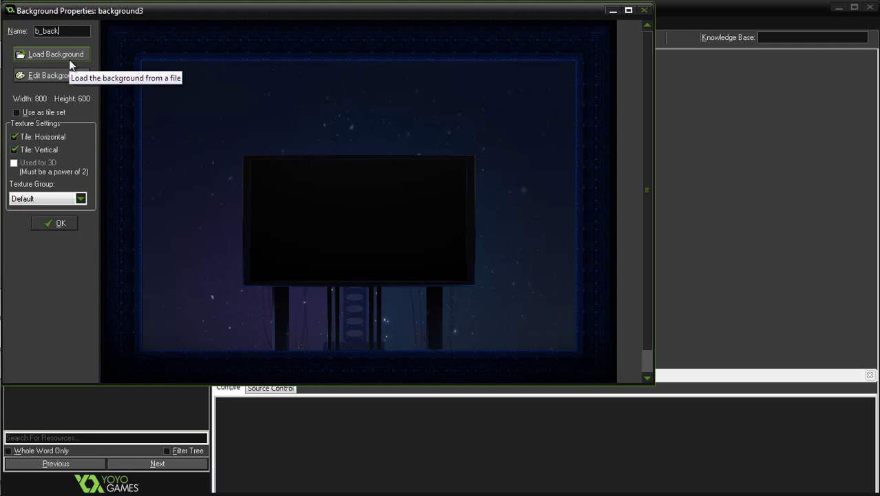
- Confirm the b_back background, then inspect background0 in the image editor and close it unchanged
click(49, 221)
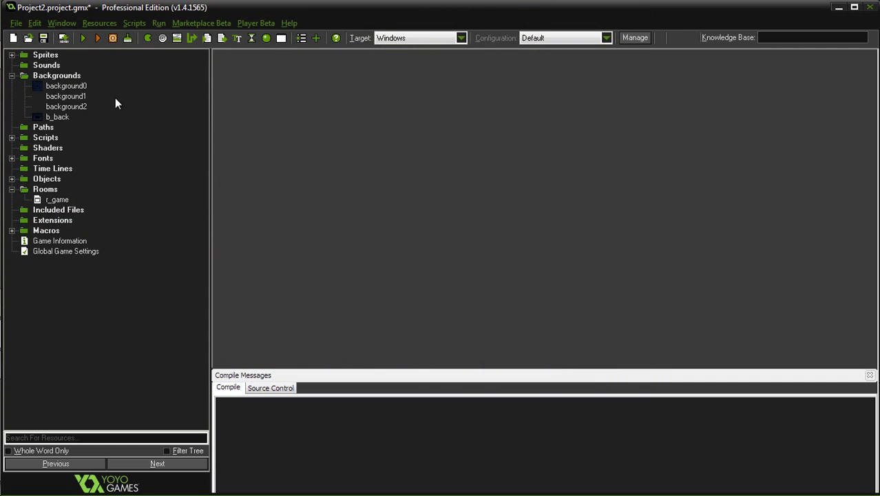
double_click(66, 88)
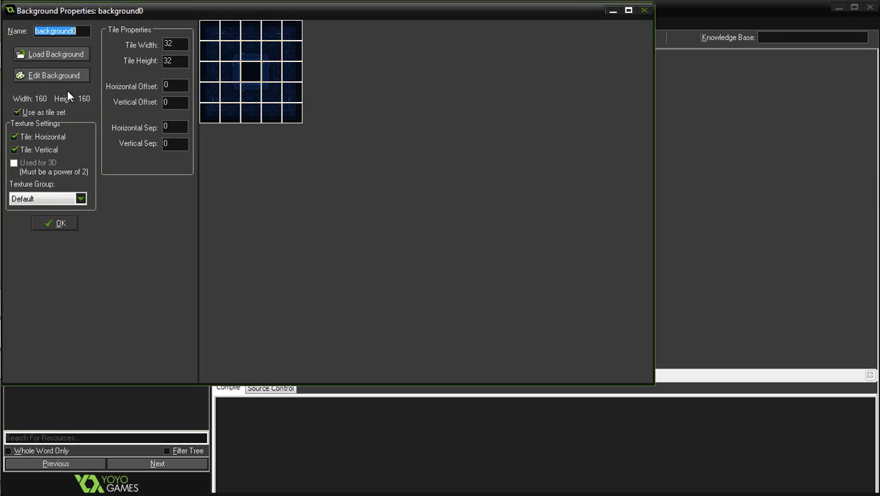
click(58, 77)
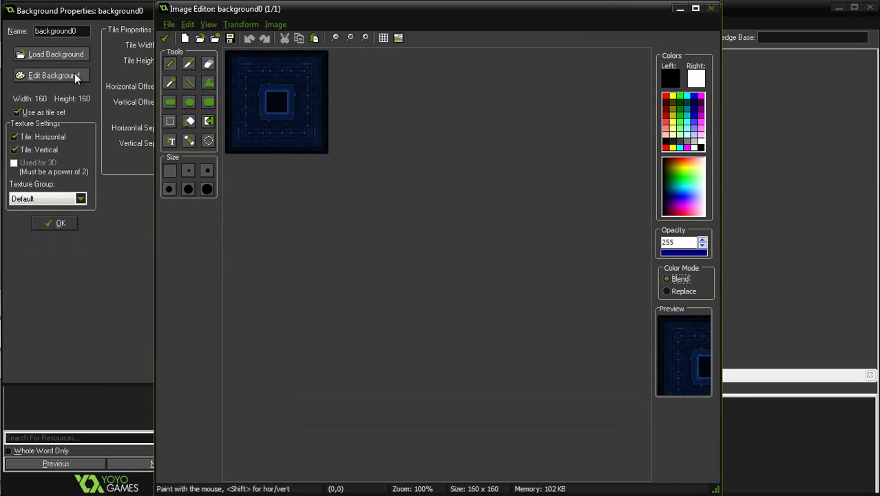
click(165, 38)
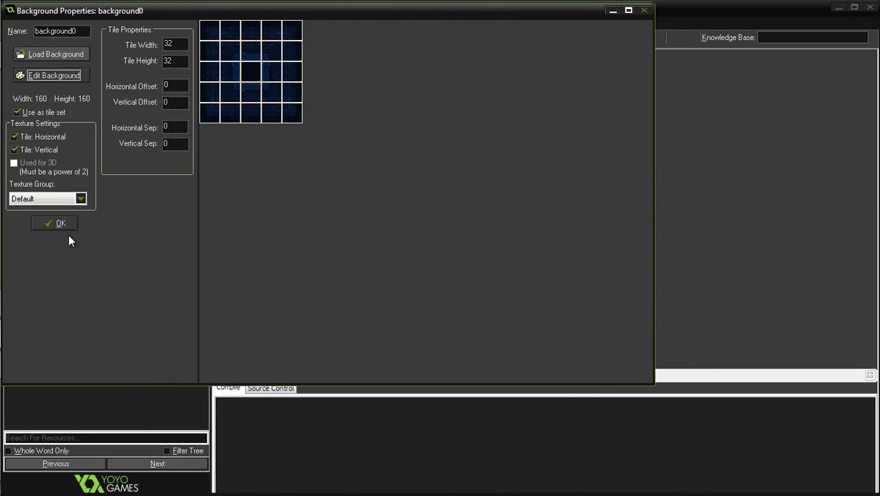
click(59, 223)
- Load the 800×600 Свет image into background1 and select its name for replacement
double_click(60, 97)
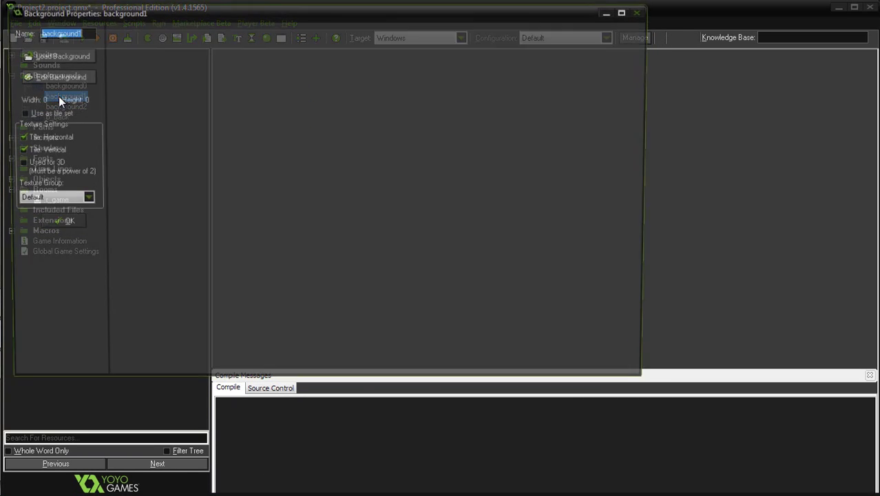
click(59, 54)
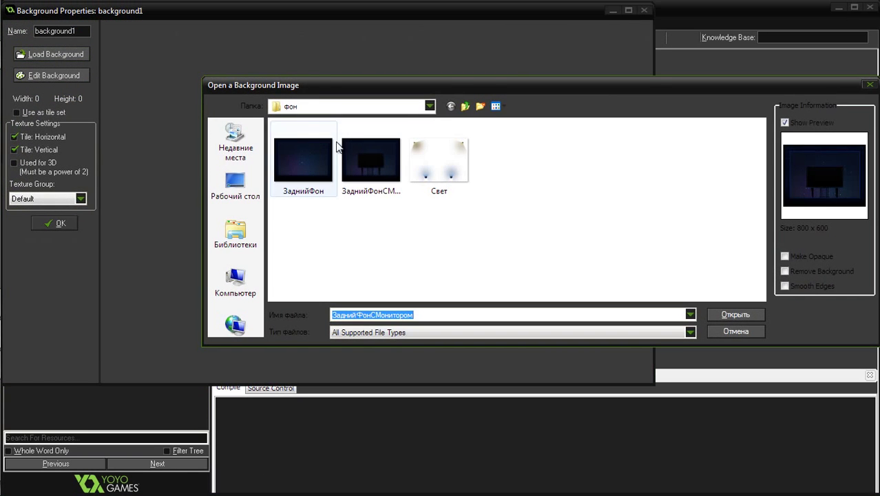
double_click(431, 166)
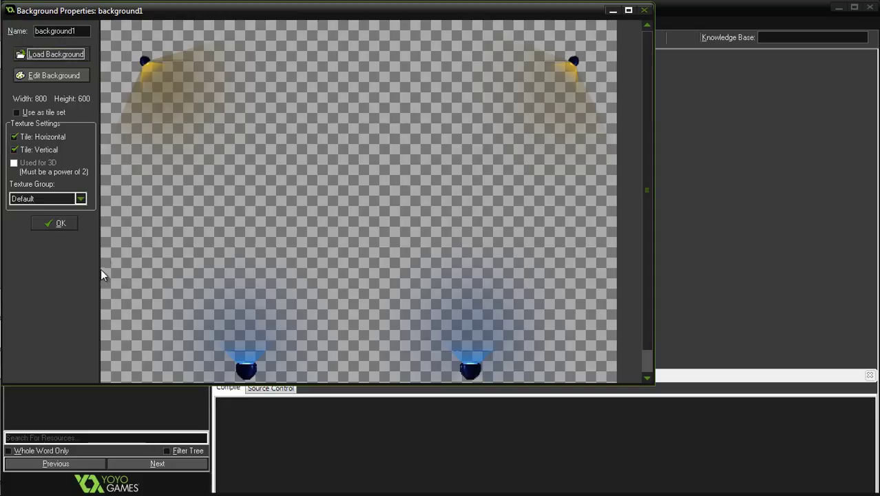
drag(86, 31, 9, 39)
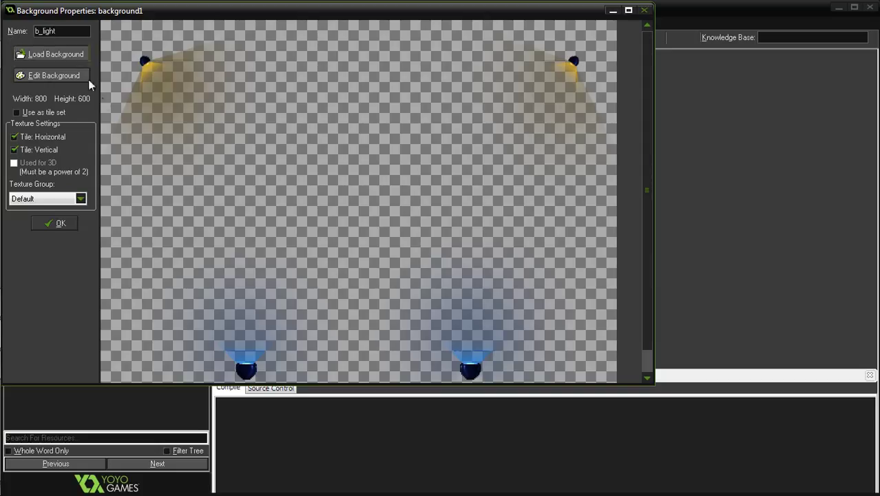
- Keep background1 named b_light, move background2 below b_back, and open room r_game
click(64, 223)
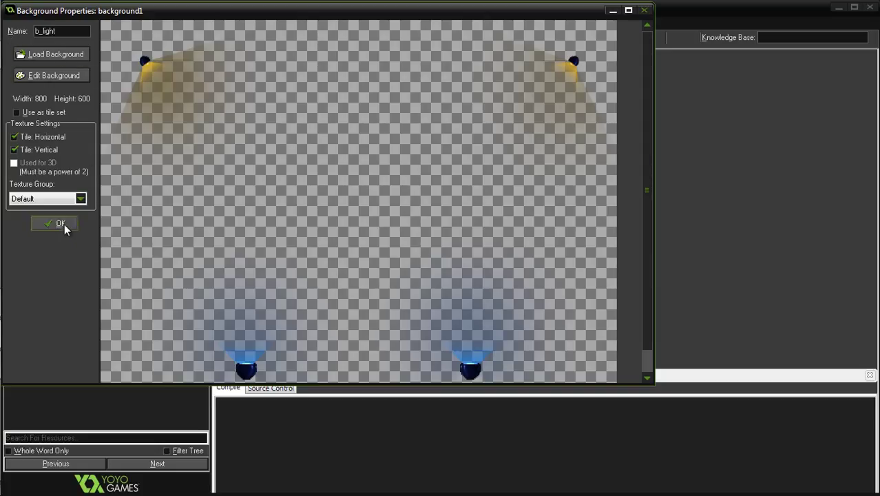
click(60, 224)
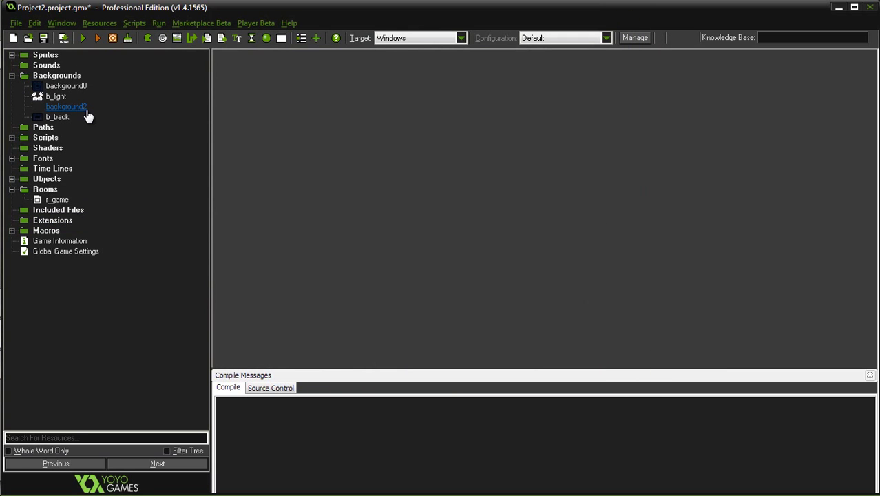
drag(86, 110, 65, 117)
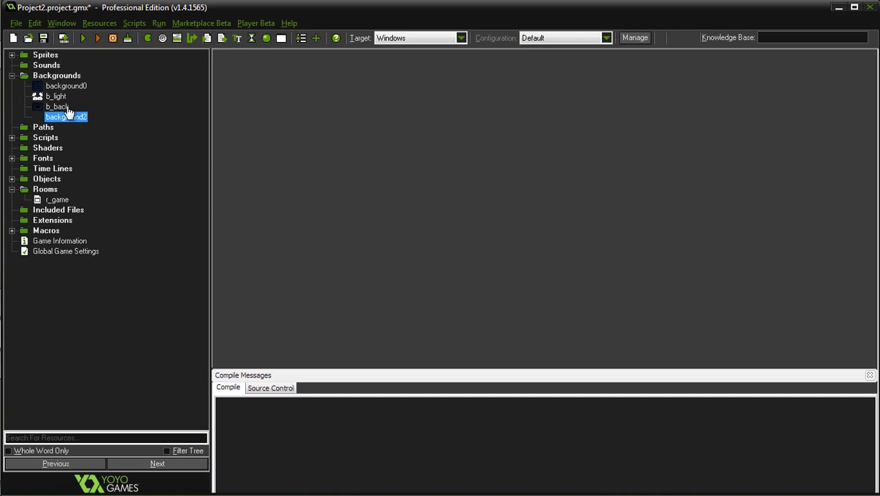
double_click(50, 199)
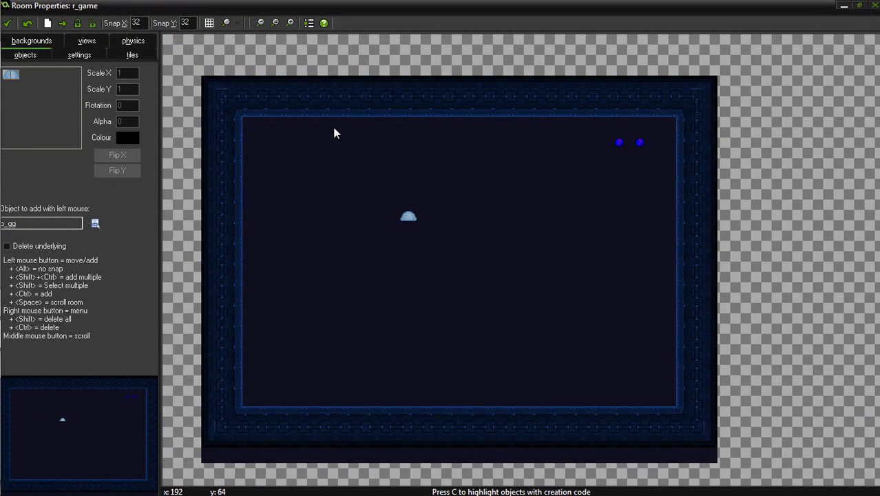
- Delete the blue wall-frame tiles along the top, left, bottom and right walls of r_game
click(131, 54)
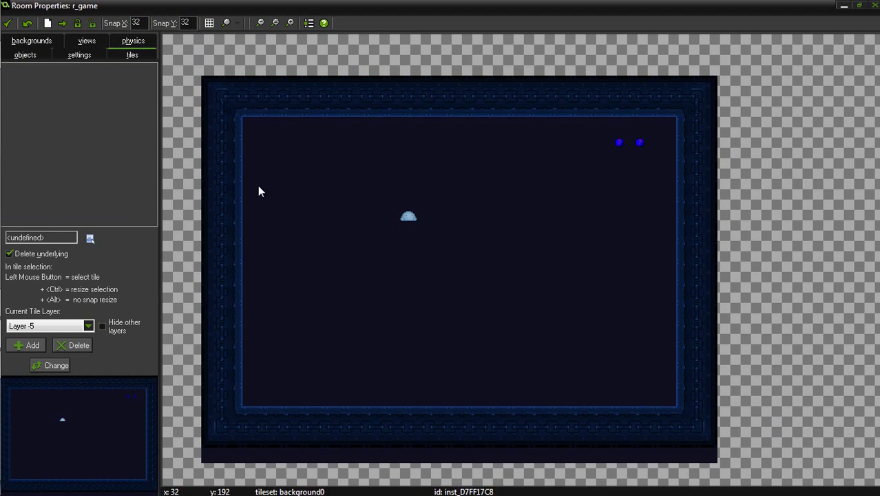
right_click(252, 103)
click(275, 111)
shift+right_drag(255, 107, 561, 97)
shift+right_drag(693, 110, 428, 114)
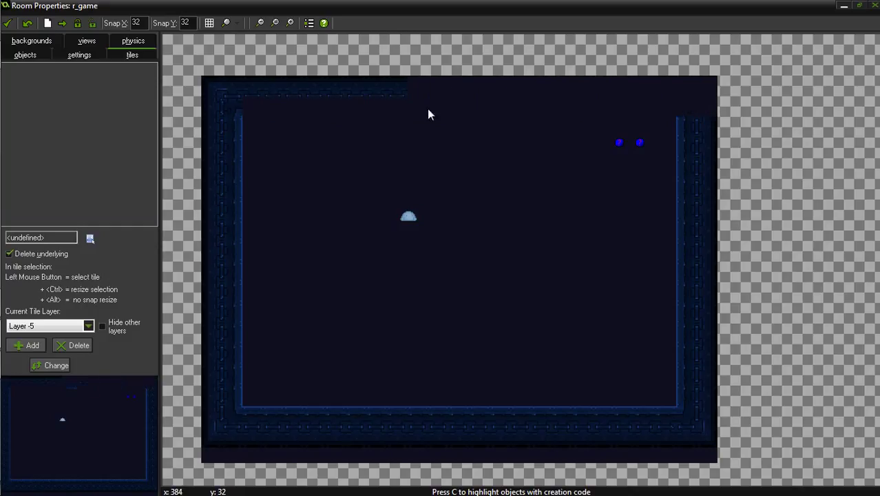
mouse_move(367, 97)
shift+right_down()
mouse_move(236, 225)
mouse_move(217, 329)
shift+right_up()
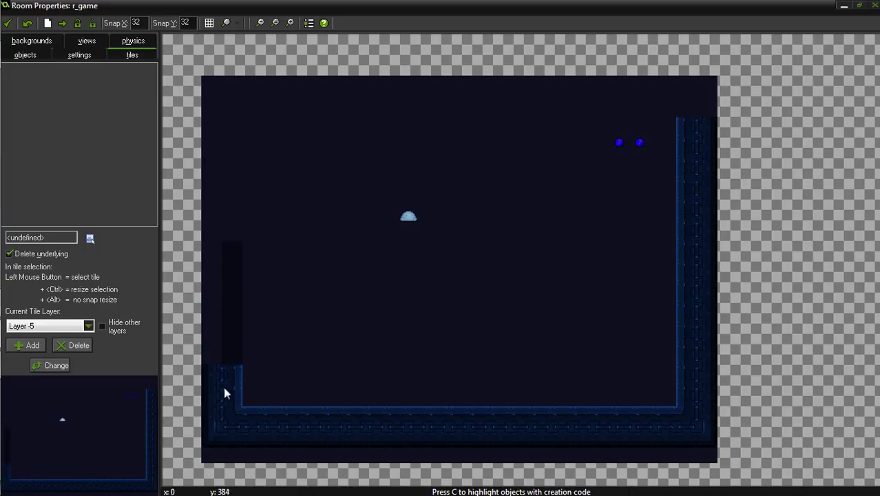
mouse_move(279, 420)
shift+right_down()
mouse_move(615, 398)
mouse_move(534, 416)
shift+right_up()
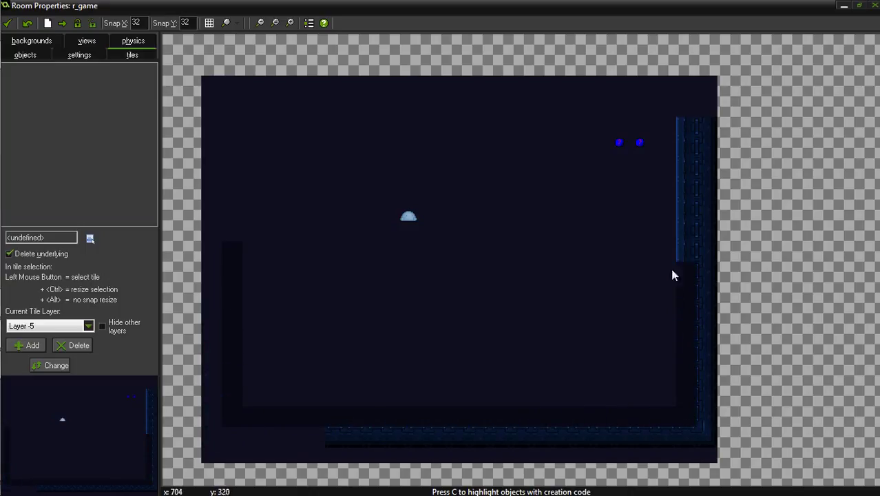
shift+right_drag(687, 123, 693, 249)
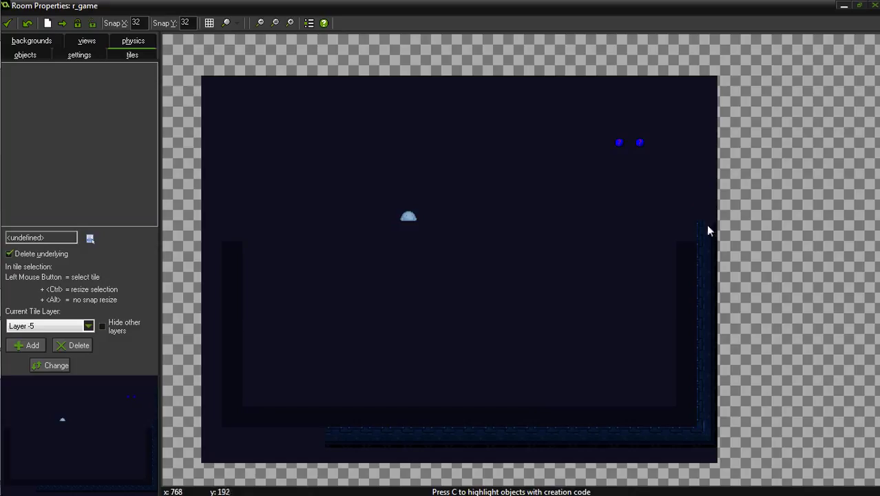
mouse_move(706, 436)
shift+right_down()
mouse_move(375, 433)
mouse_move(535, 445)
shift+right_up()
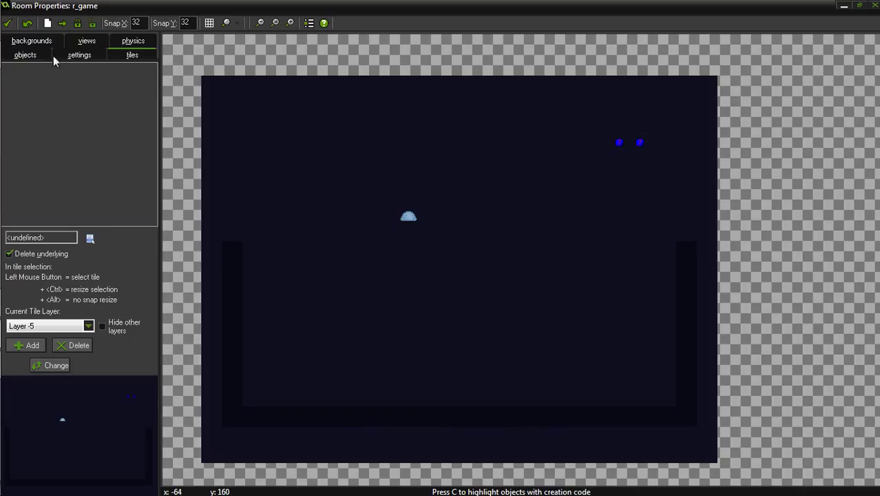
- Set r_game's Background 0 image to b_back
click(31, 43)
click(89, 211)
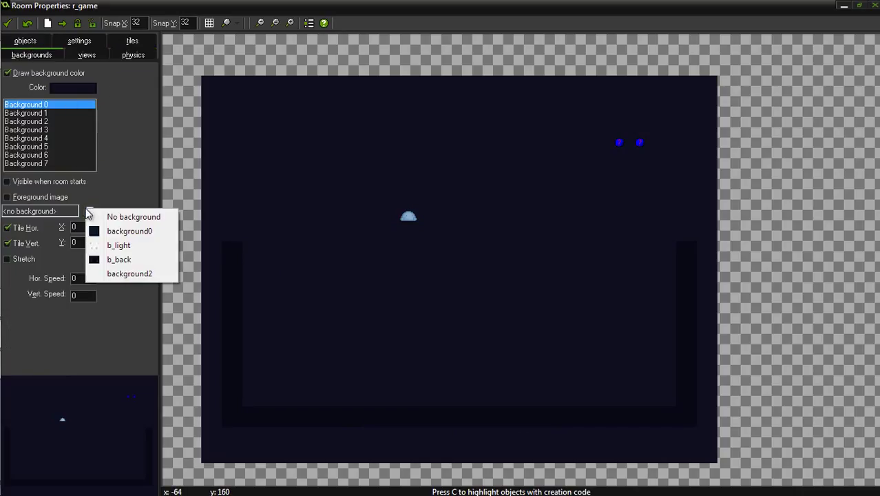
click(123, 263)
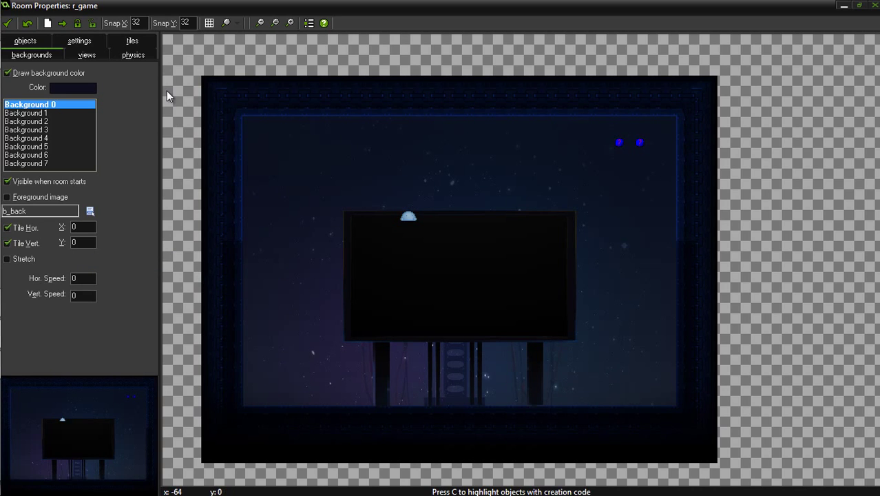
- Check the tile-set list on the tiles tab without choosing one
click(140, 42)
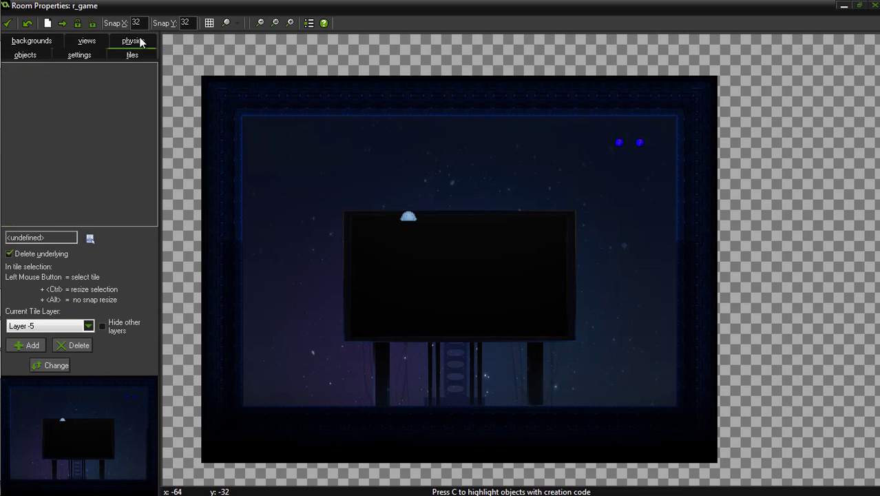
click(89, 238)
click(98, 159)
- Close r_game and make b_light a tile set with 800 × 600 tiles
mouse_move(40, 51)
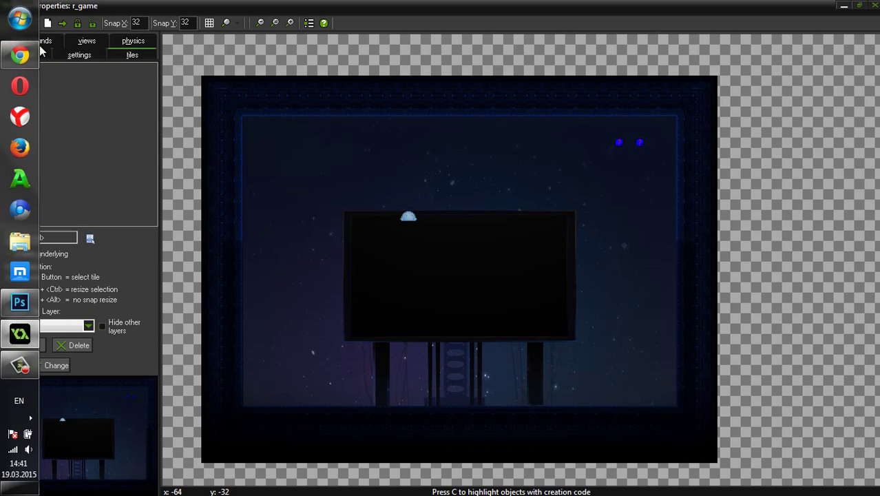
click(10, 23)
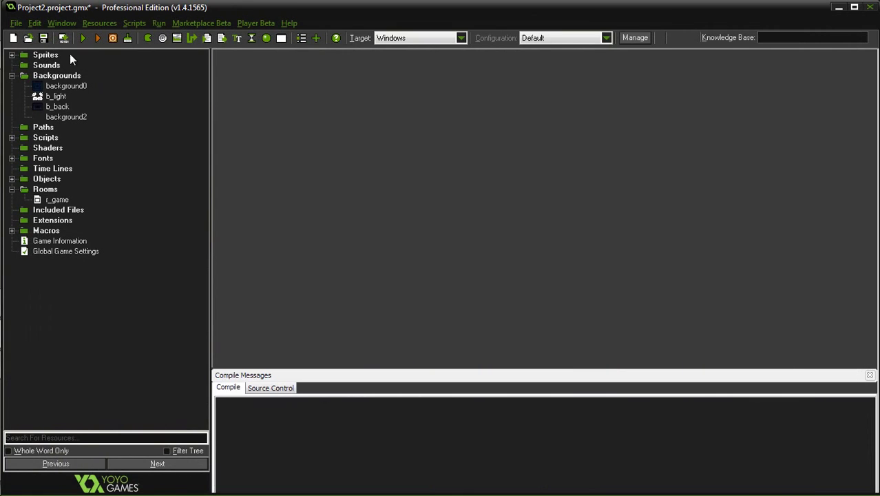
double_click(55, 98)
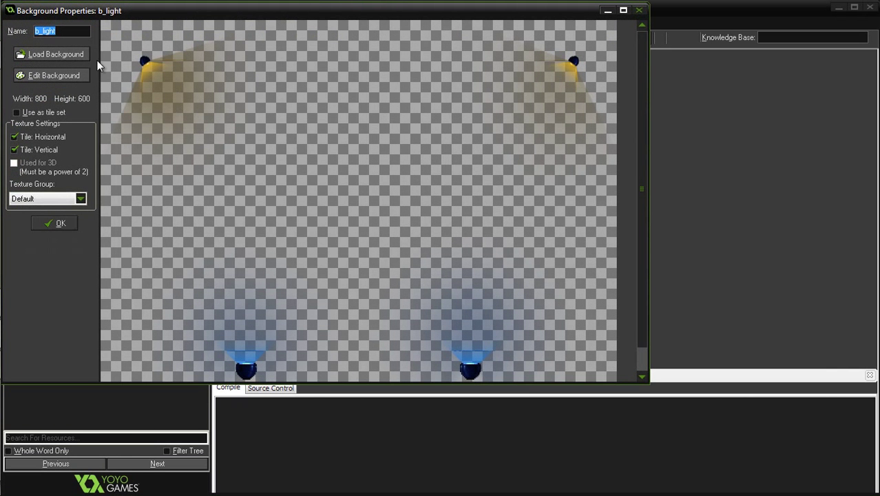
click(56, 113)
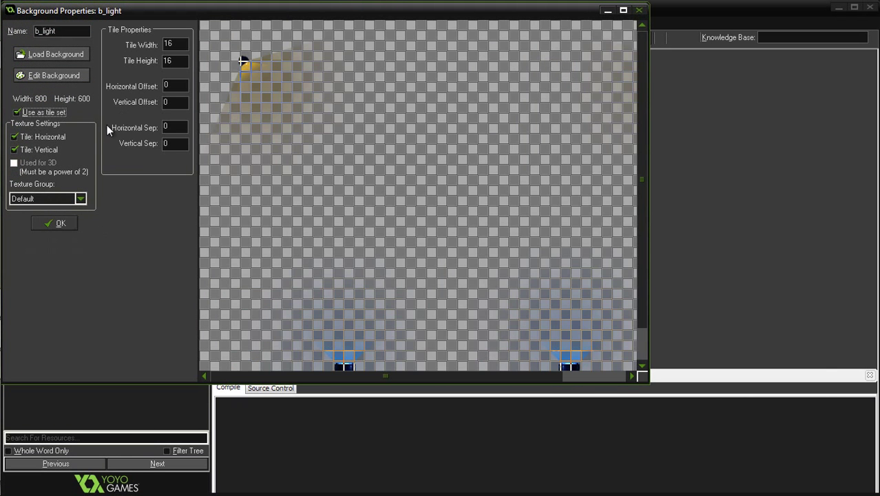
key(Tab)
text(800)
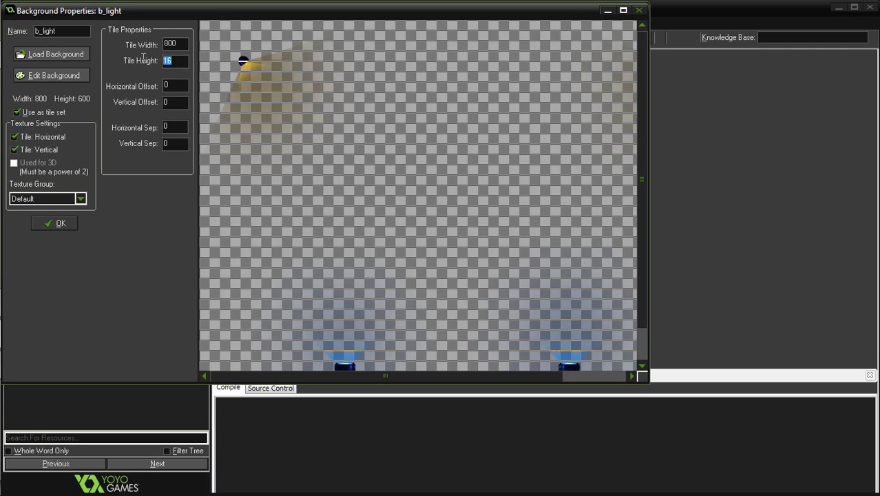
text(600)
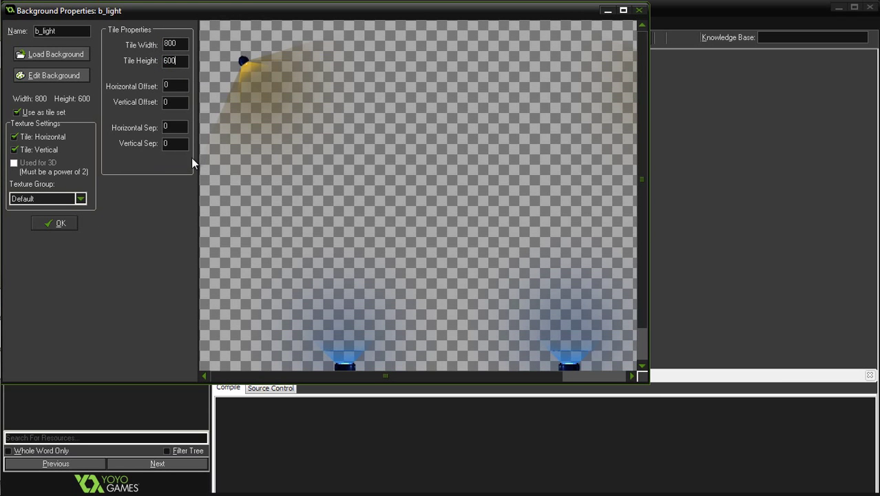
click(60, 223)
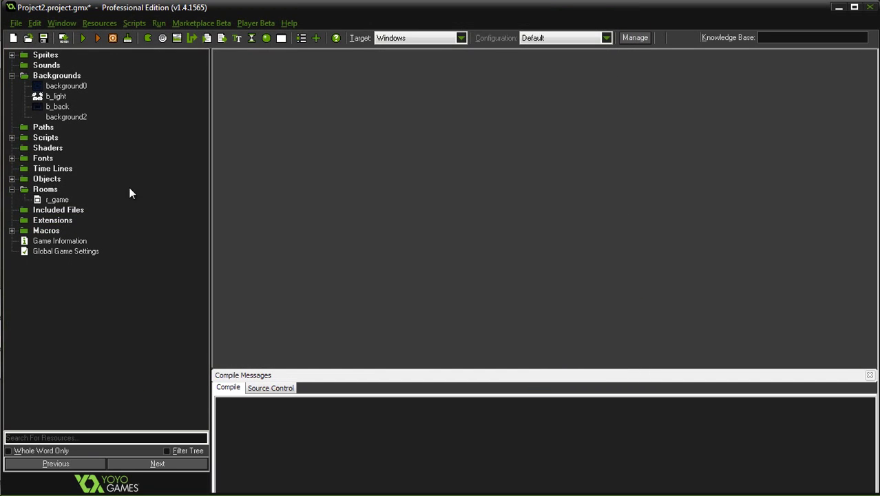
- Reopen r_game, place the full-size b_light tile from the tile-set picker, and save the room
double_click(55, 201)
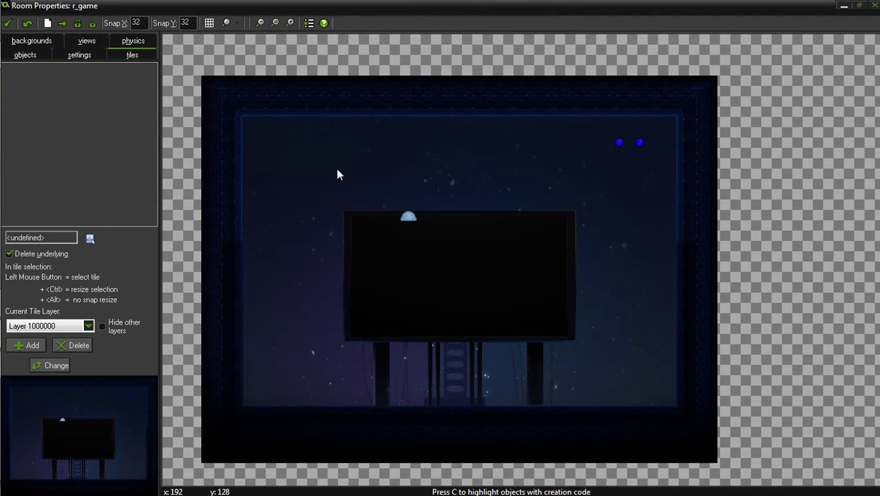
click(89, 238)
click(116, 263)
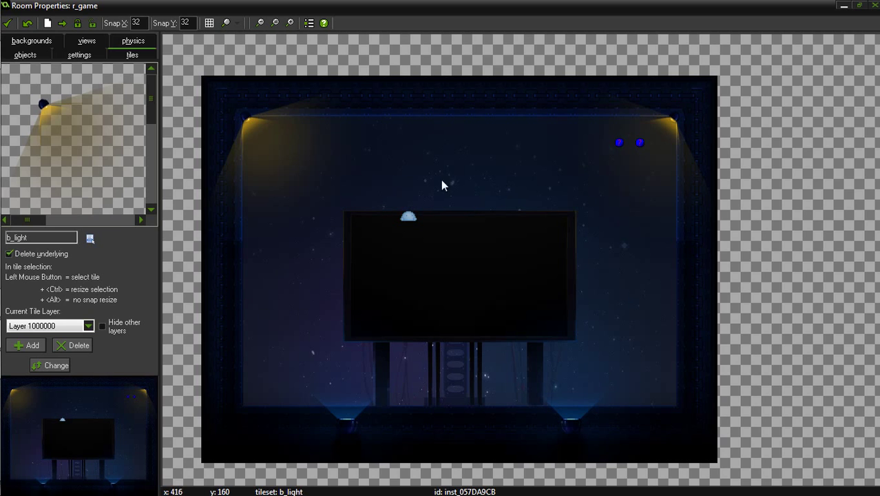
click(10, 24)
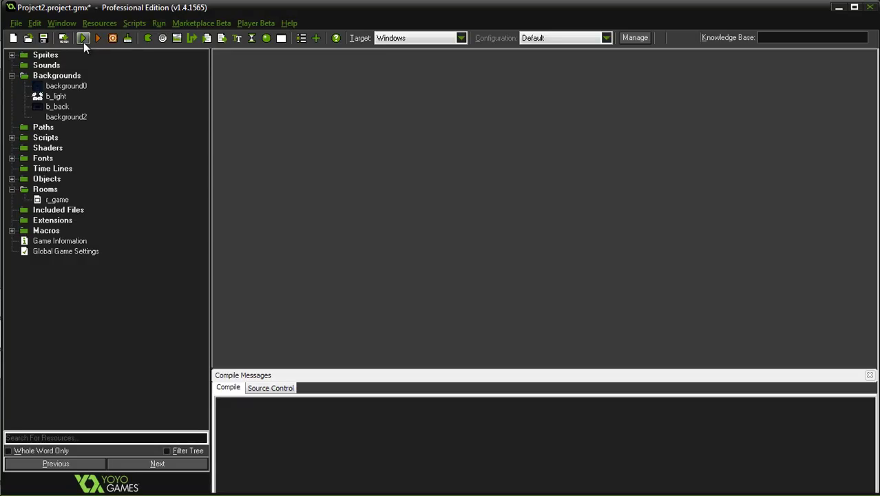
- Run the game and move the player left and right, jumping onto pillars and platforms
click(81, 39)
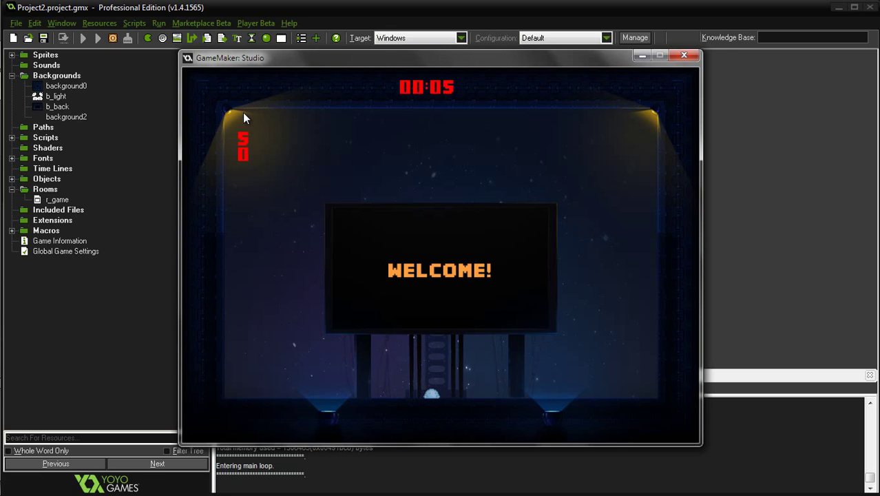
key(Right)
key(Left)
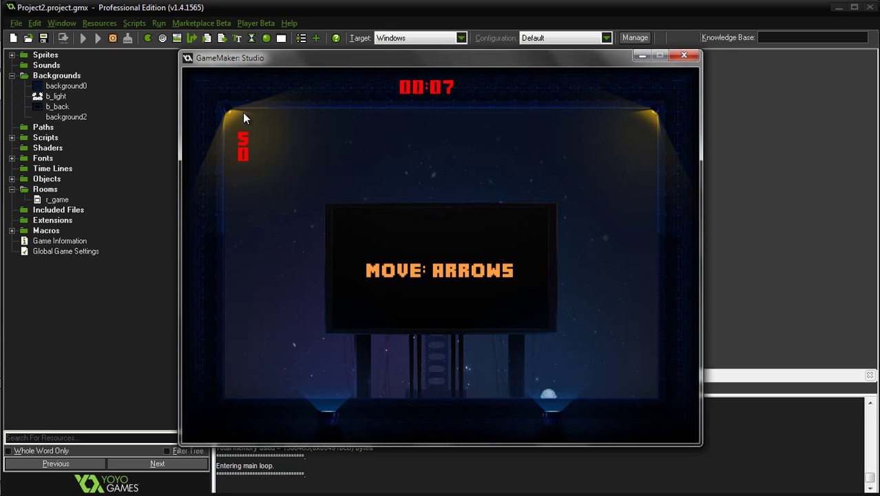
key(Up)
key(Right)
key(Up)
key(Left)
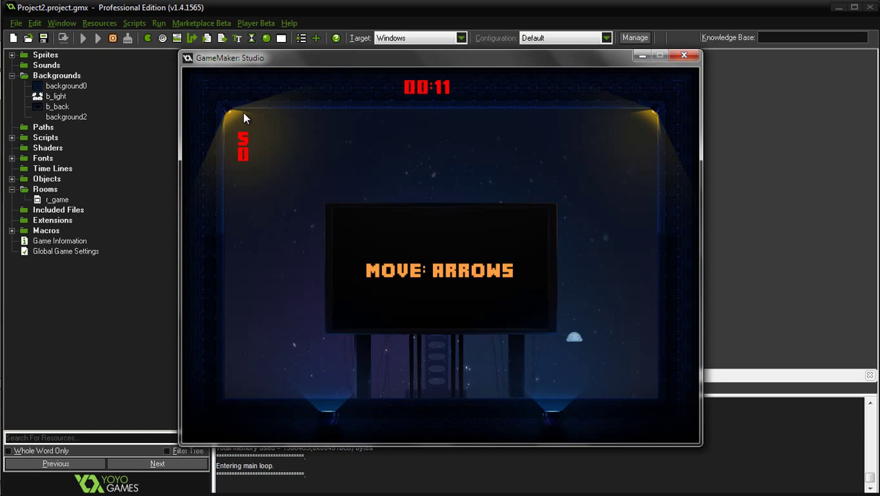
key(Left)
key(Left)
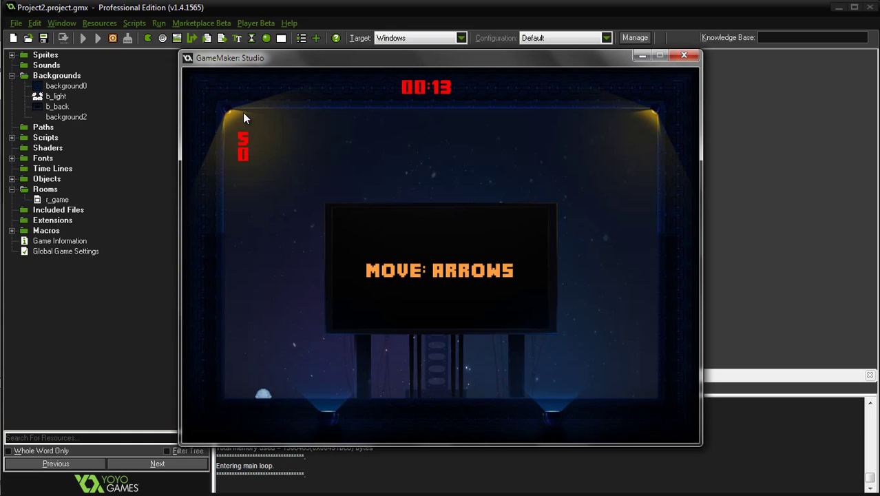
key(Up)
key(Right)
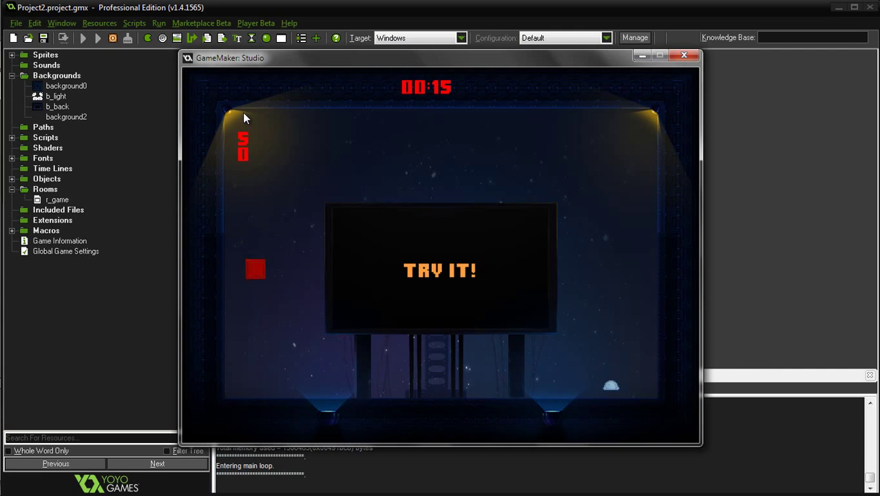
key(Left)
key(Left)
key(Up)
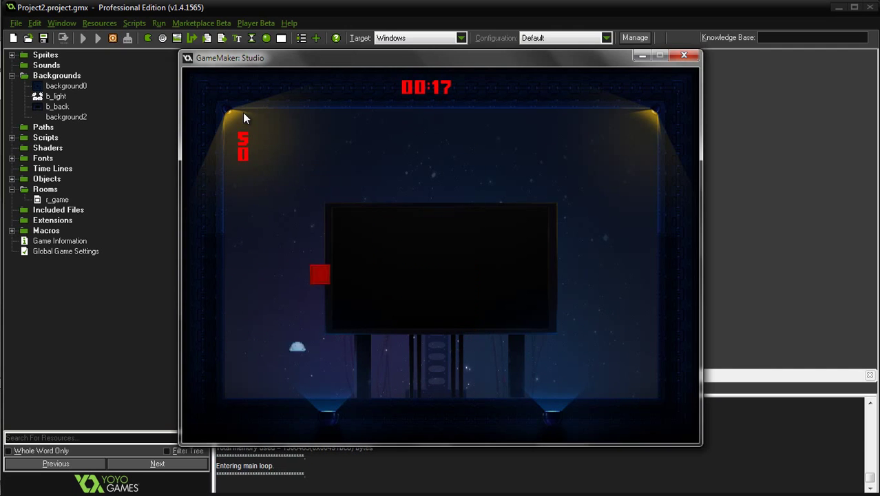
key(Right)
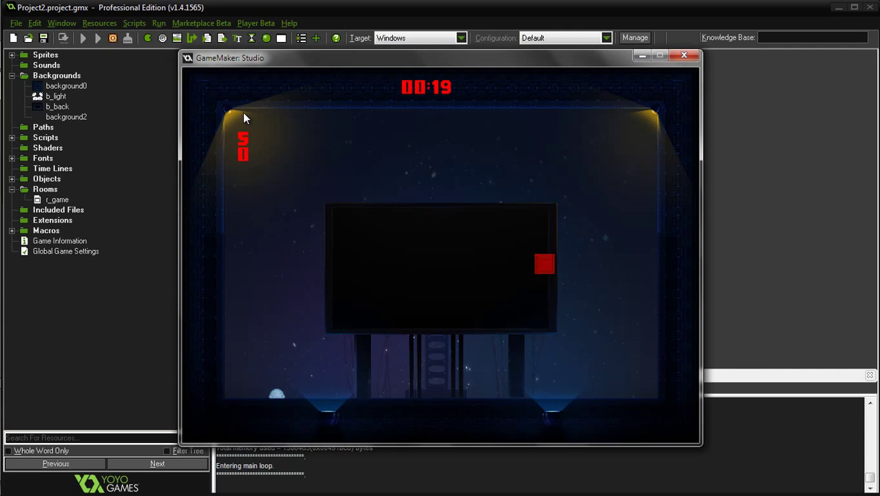
key(Left)
key(Up)
key(Right)
key(Left)
key(Right)
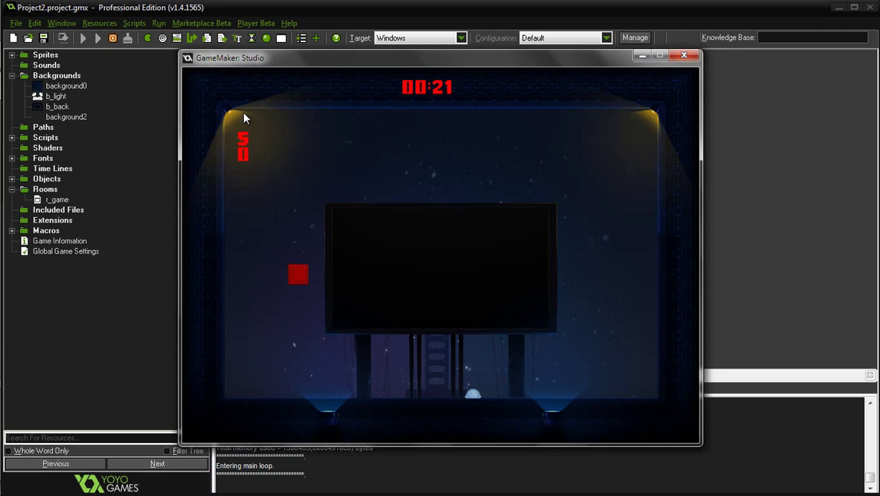
key(Left)
key(Right)
key(Up)
key(Right)
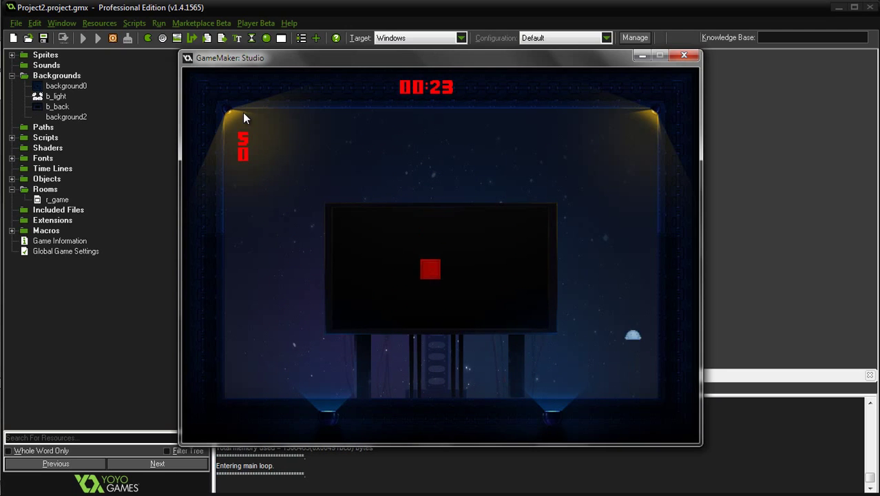
key(Left)
key(Right)
key(Left)
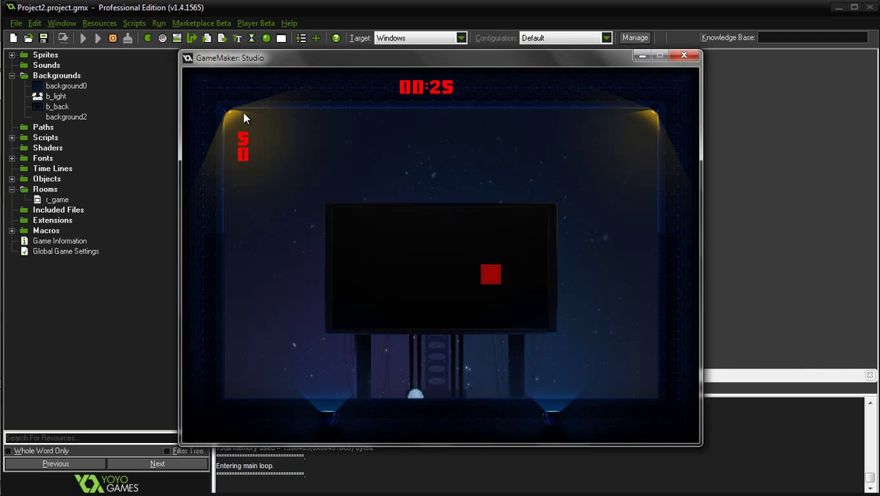
key(Right)
key(Right)
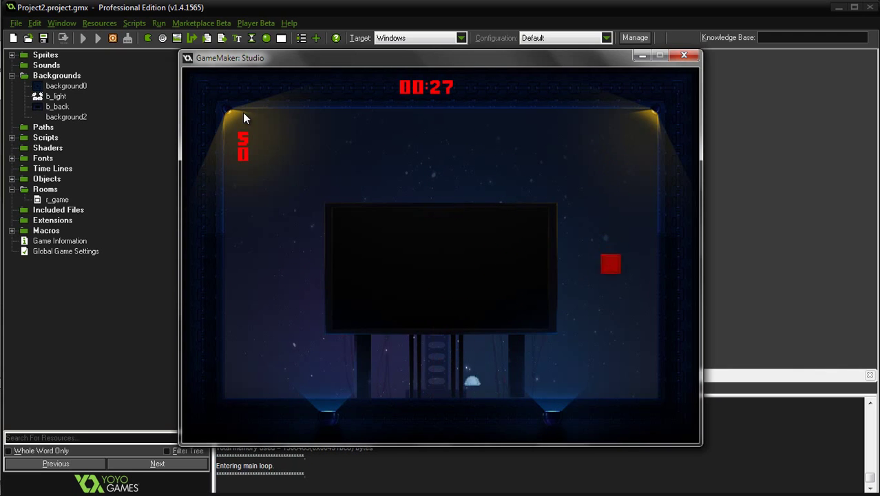
key(Left)
key(Right)
key(Left)
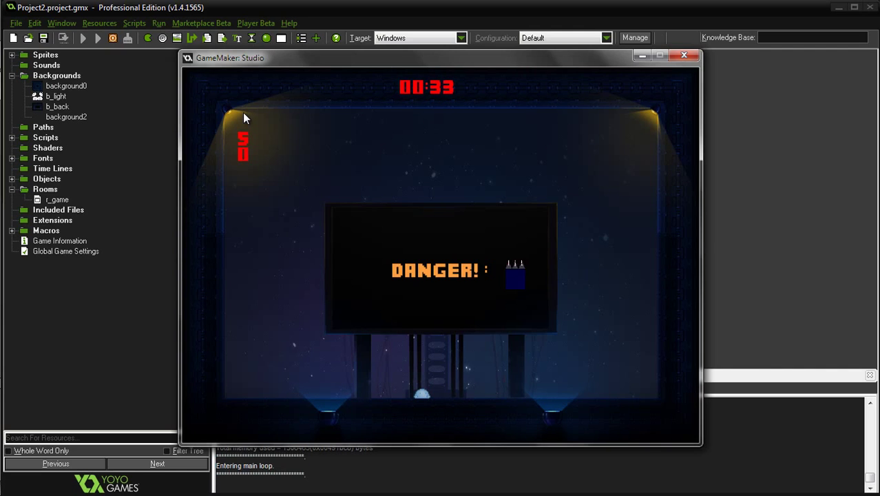
- Keep test-playing, jumping between the floor, right platform and centre structure and over red blocks
key(Right)
key(Left)
key(Right)
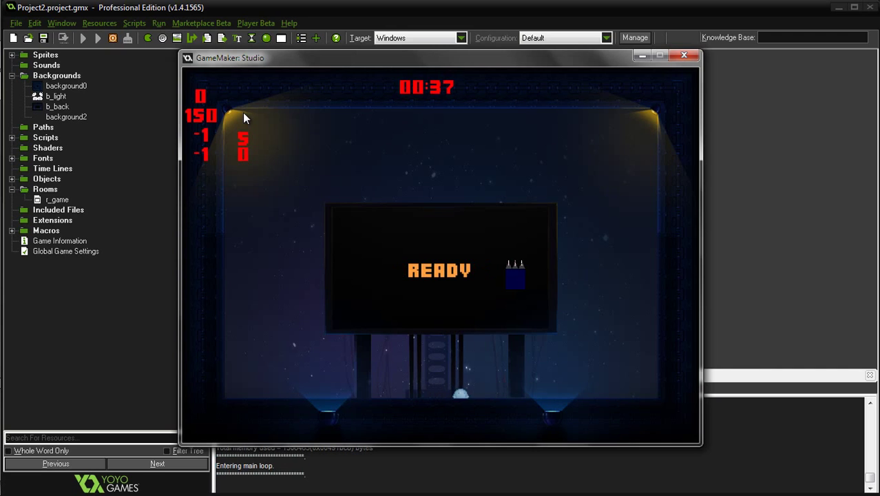
key(Up)
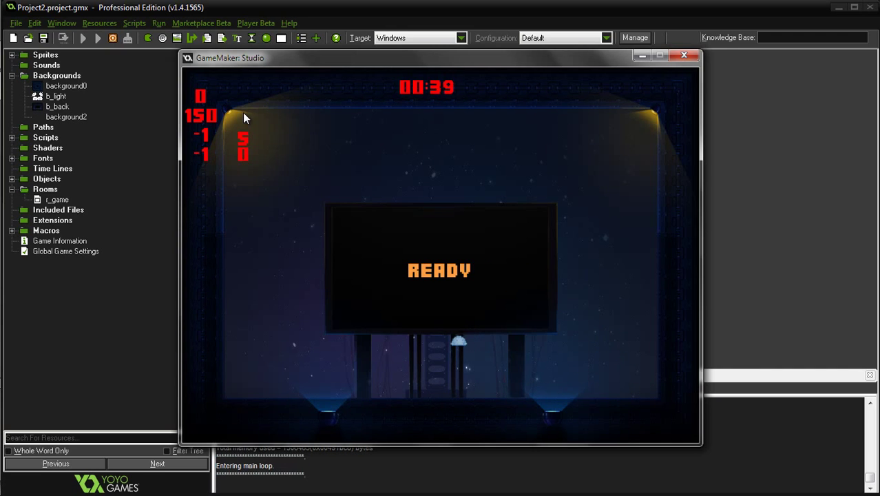
key(Left)
key(Up)
key(Right)
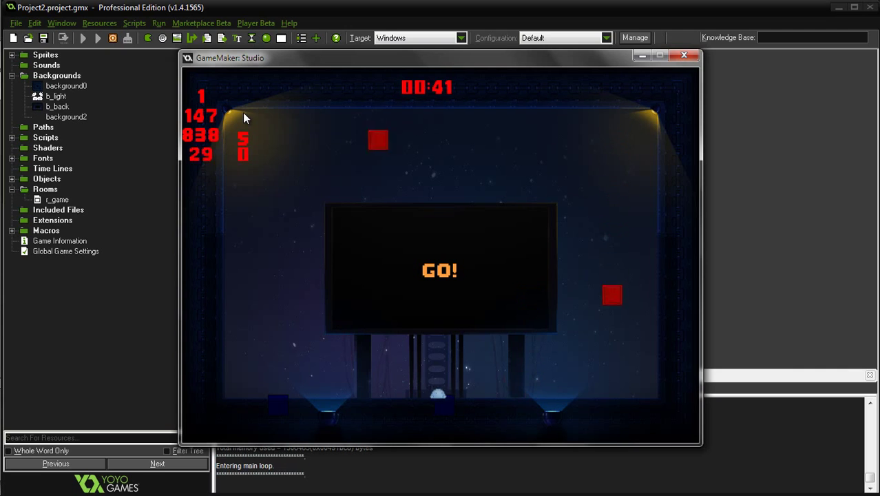
key(Up)
key(Left)
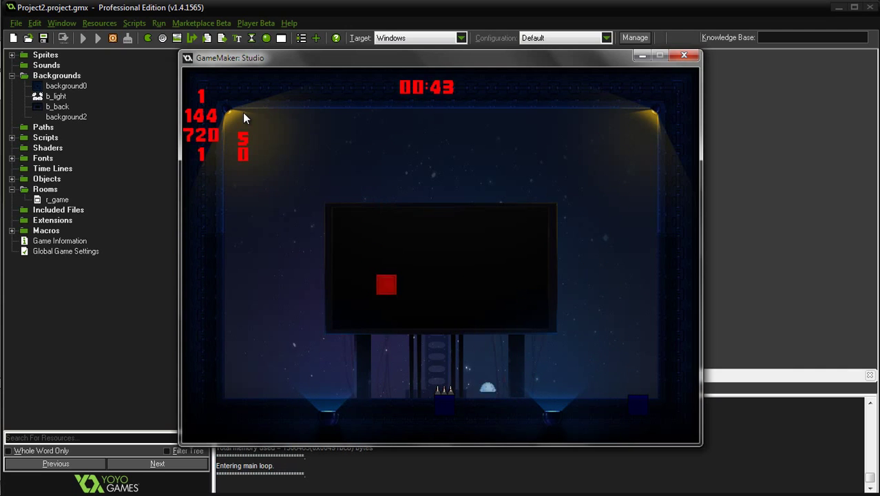
key(Up)
key(Right)
key(Up)
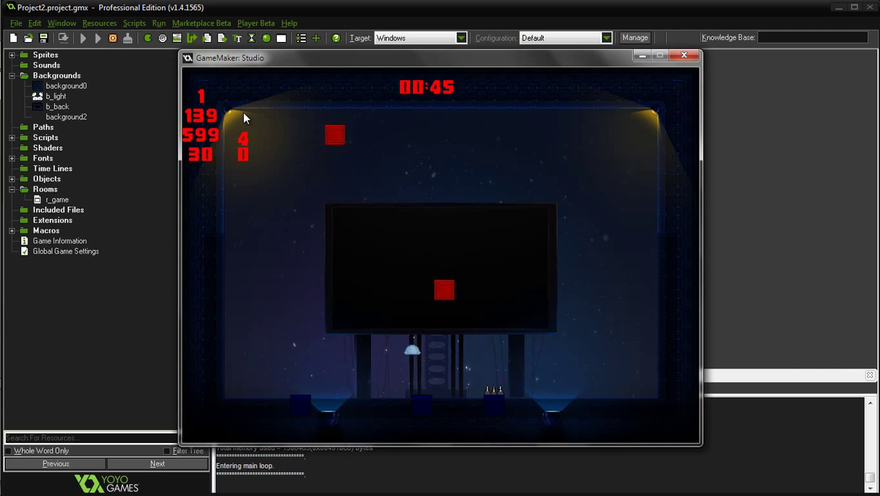
key(Right)
key(Up)
key(Left)
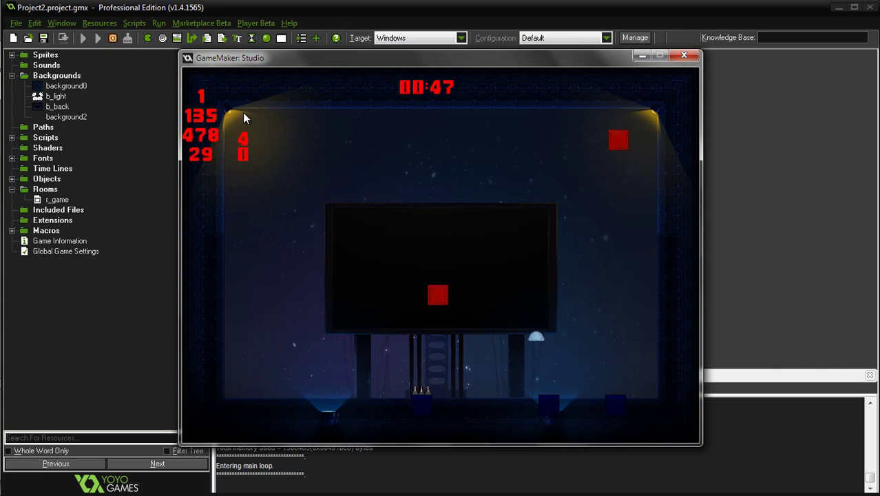
key(Left)
key(Right)
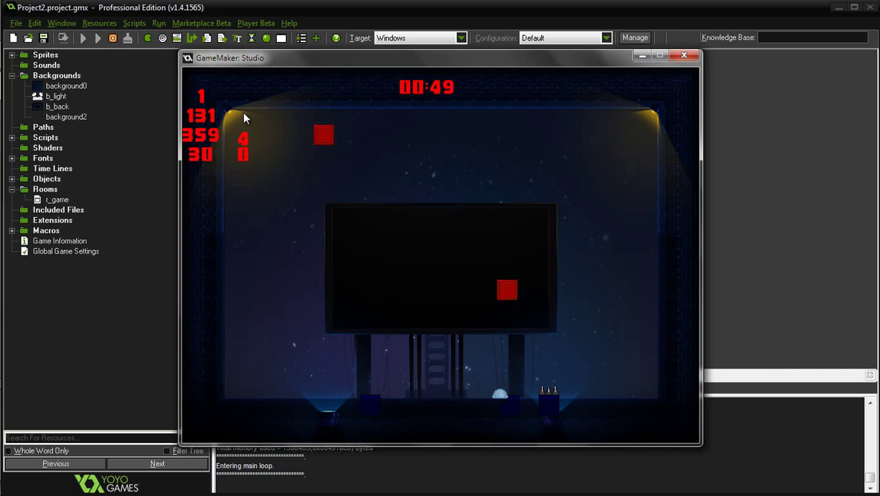
key(Left)
key(Right)
key(Up)
key(Left)
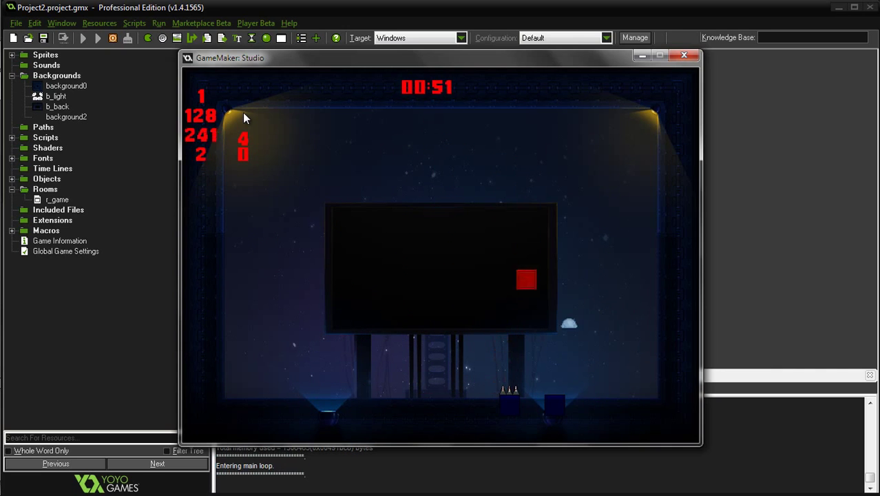
key(Right)
key(Left)
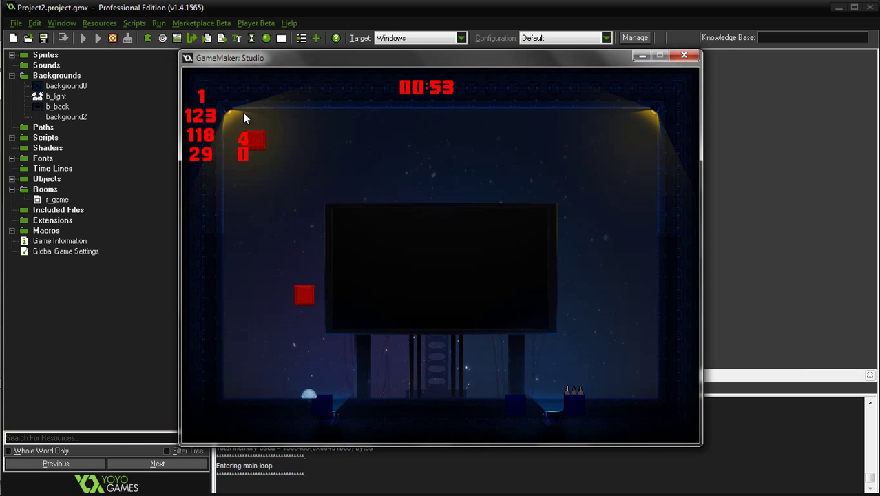
key(Right)
key(Up)
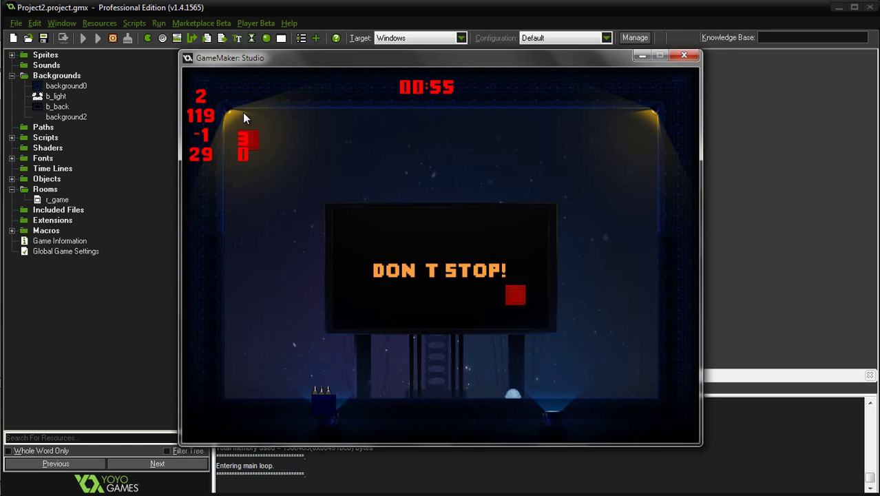
key(Up)
key(Left)
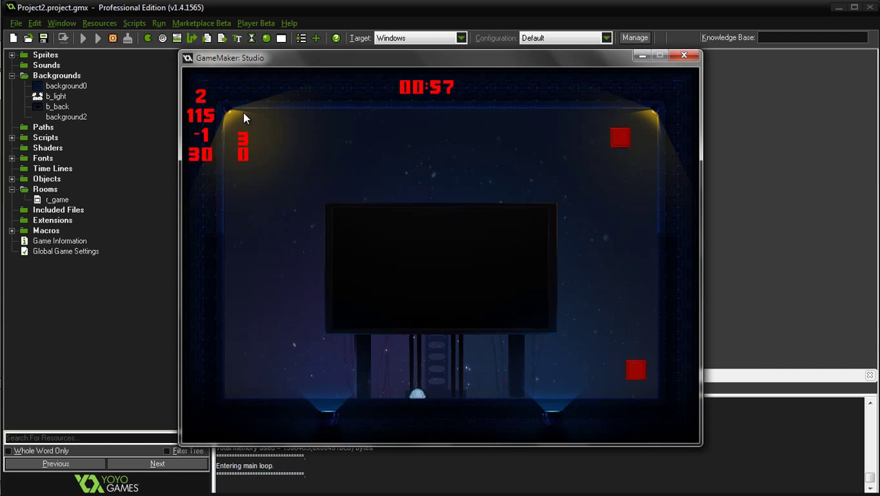
key(Up)
key(Left)
key(Right)
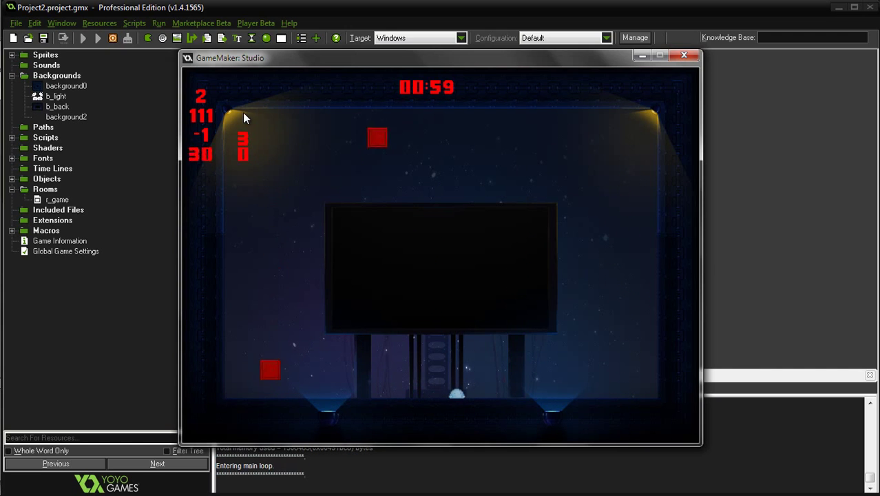
key(Up)
key(Right)
key(Left)
key(Up)
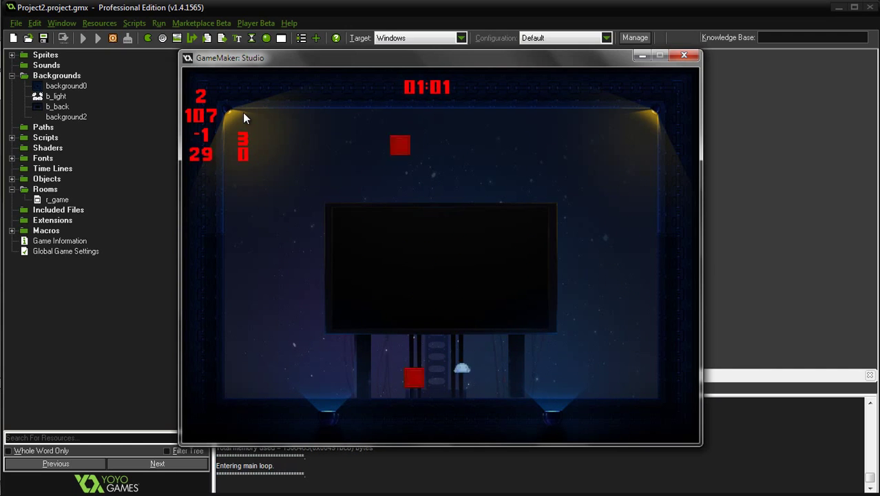
key(Right)
key(Up)
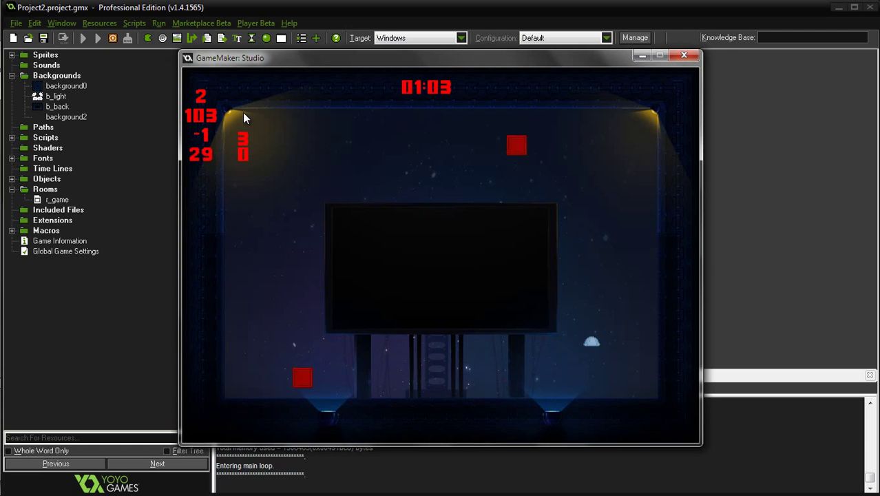
key(Left)
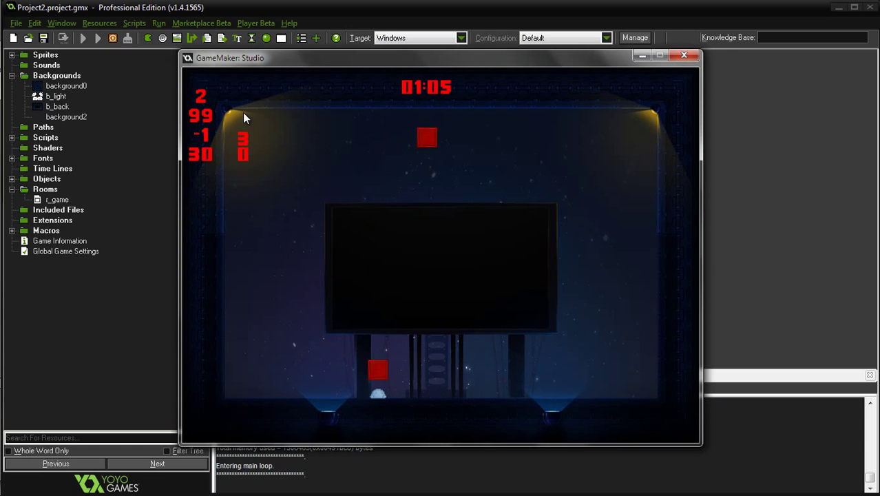
key(Right)
key(Up)
key(Up)
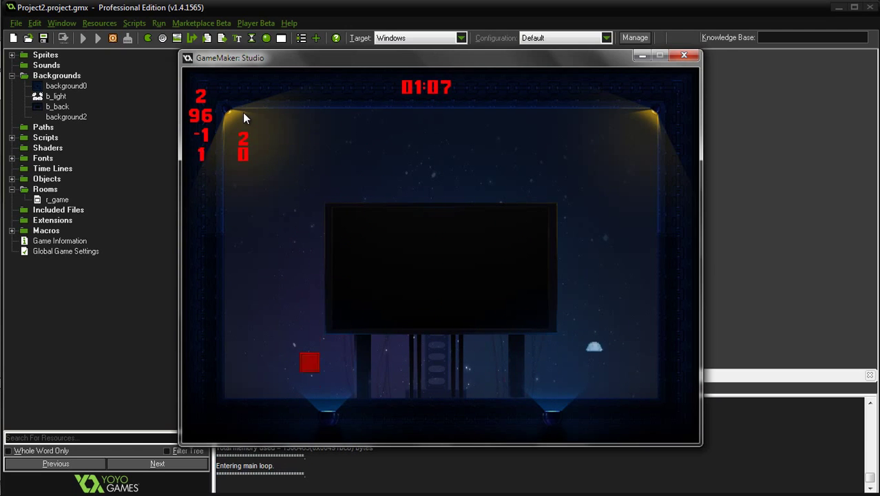
key(Left)
key(Up)
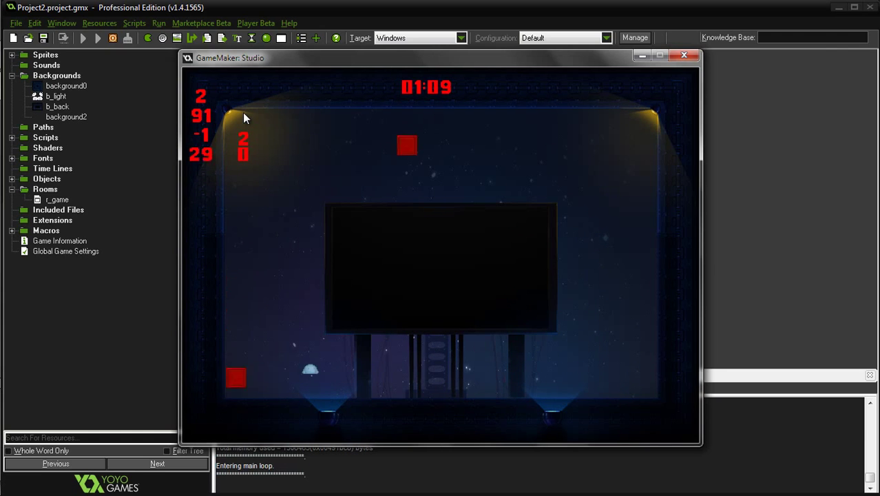
key(Right)
key(Up)
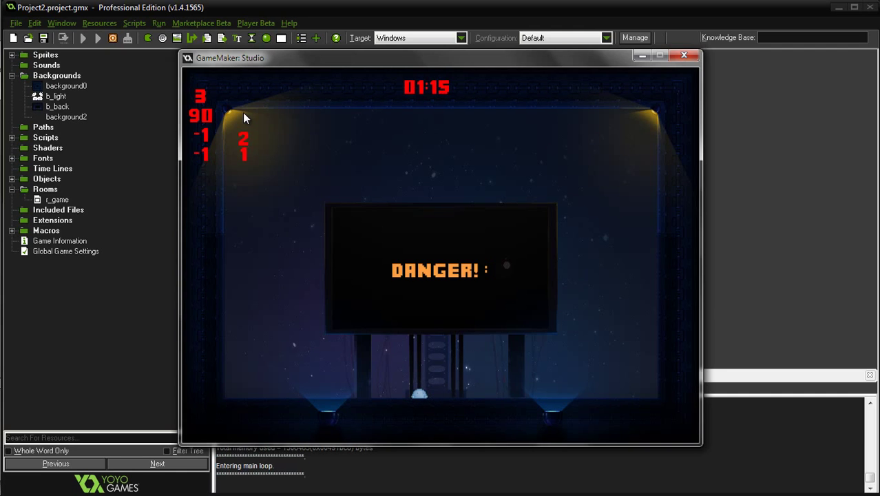
- Continue testing by climbing the right pillar and running and jumping back and forth across the room
key(Right)
key(Up)
key(Left)
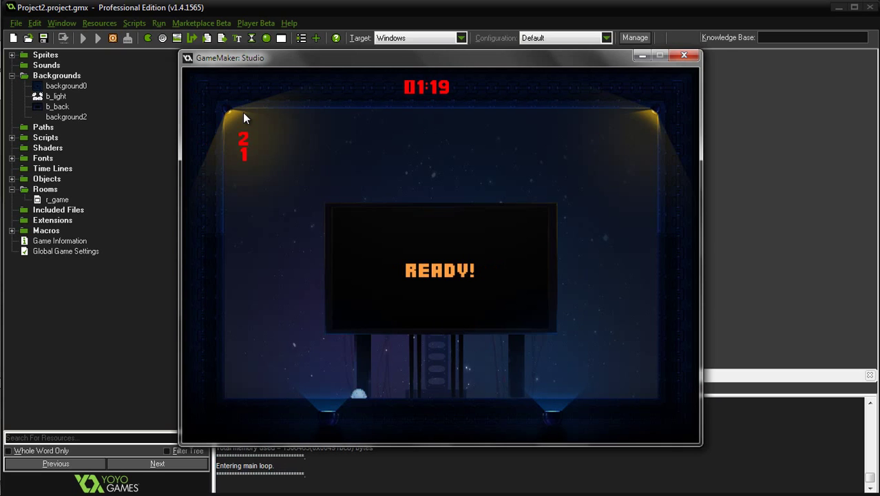
key(Right)
key(Right)
key(Up)
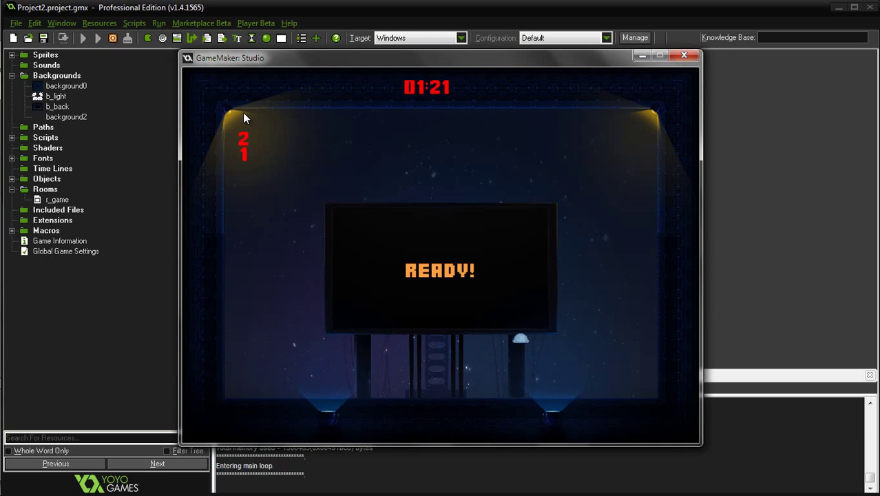
key(Up)
key(Left)
key(Up)
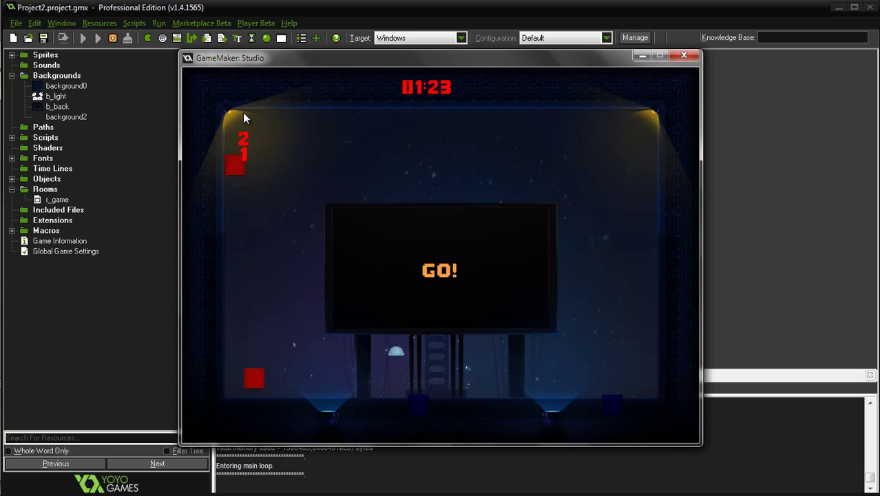
key(Right)
key(Left)
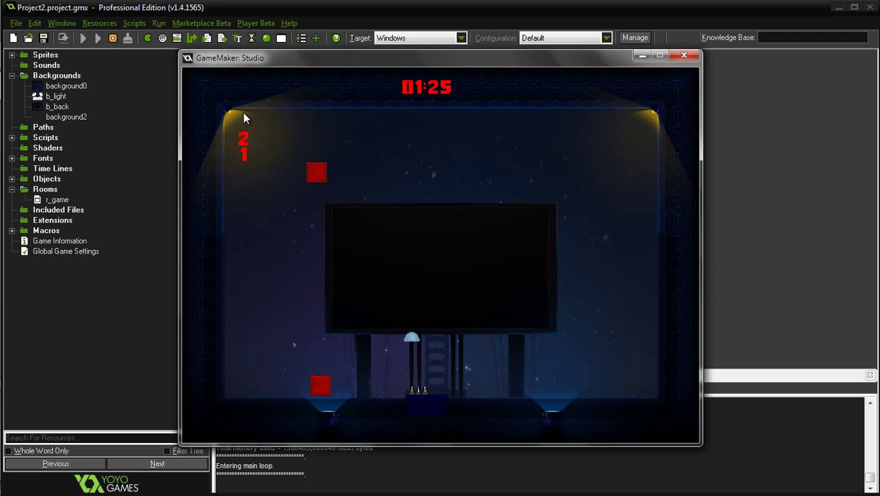
key(Right)
key(Up)
key(Up)
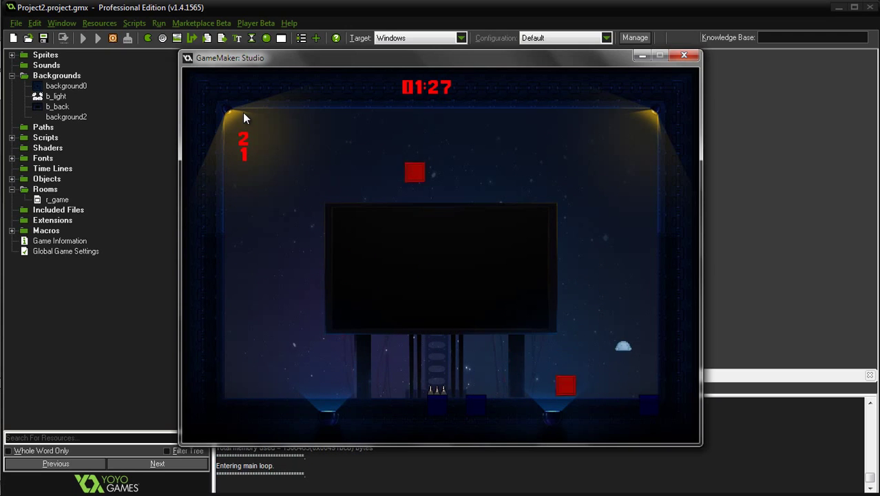
key(Left)
key(Left)
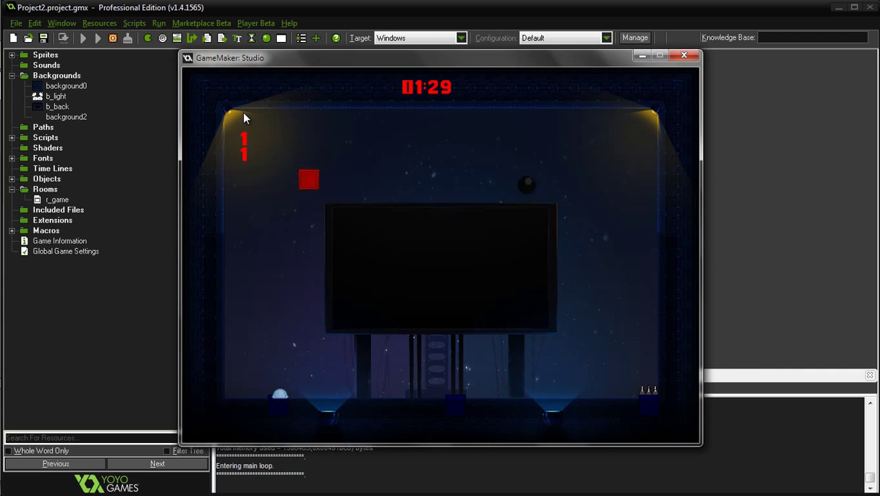
key(Up)
key(Right)
key(Right)
key(Up)
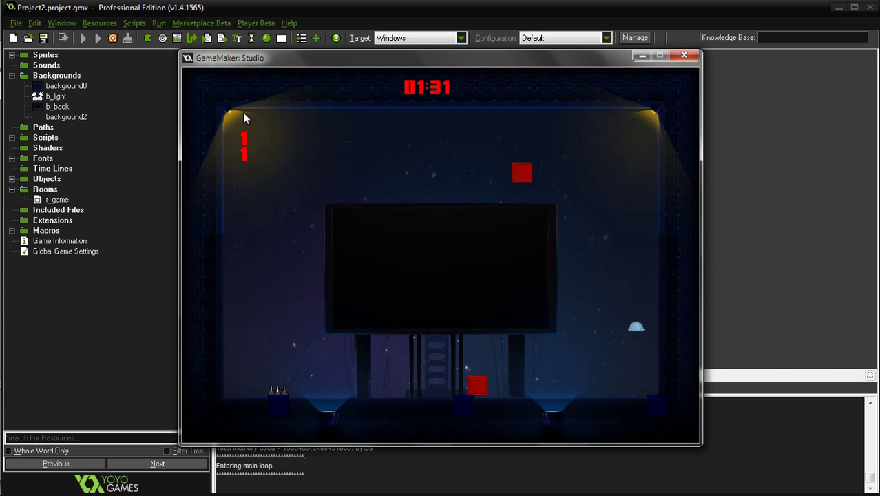
key(Left)
key(Left)
key(Up)
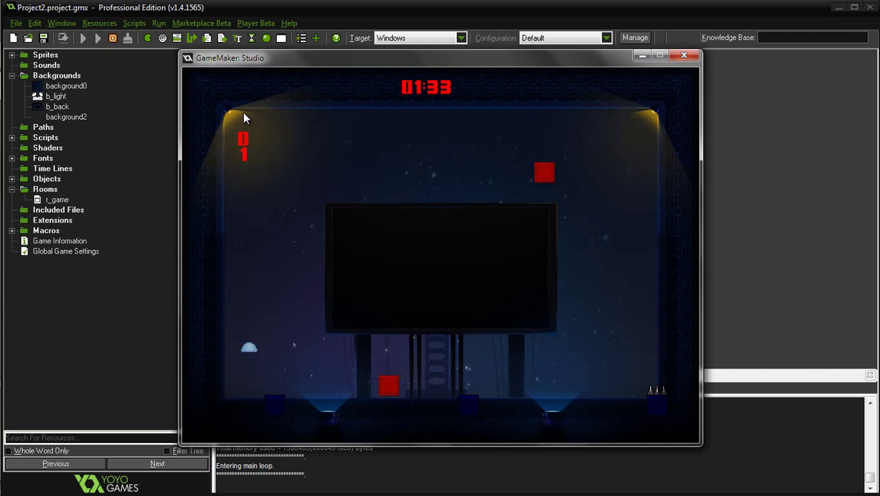
key(Right)
key(Up)
key(Right)
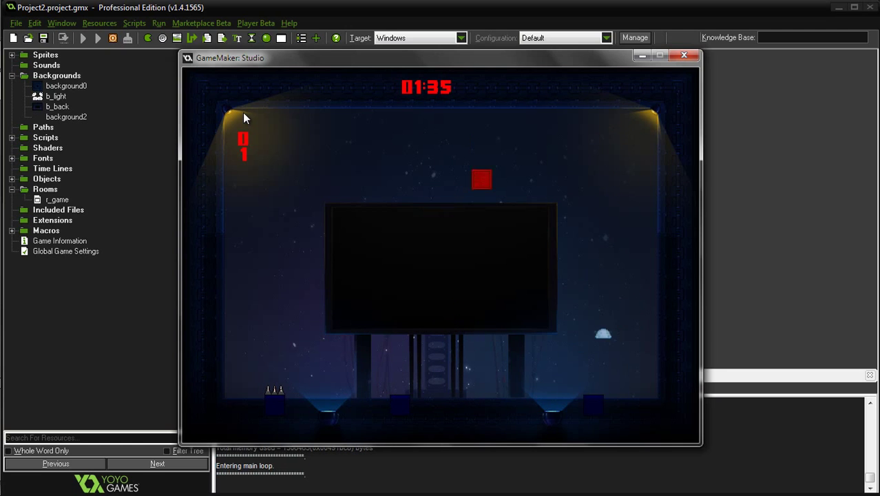
key(Left)
key(Left)
key(Up)
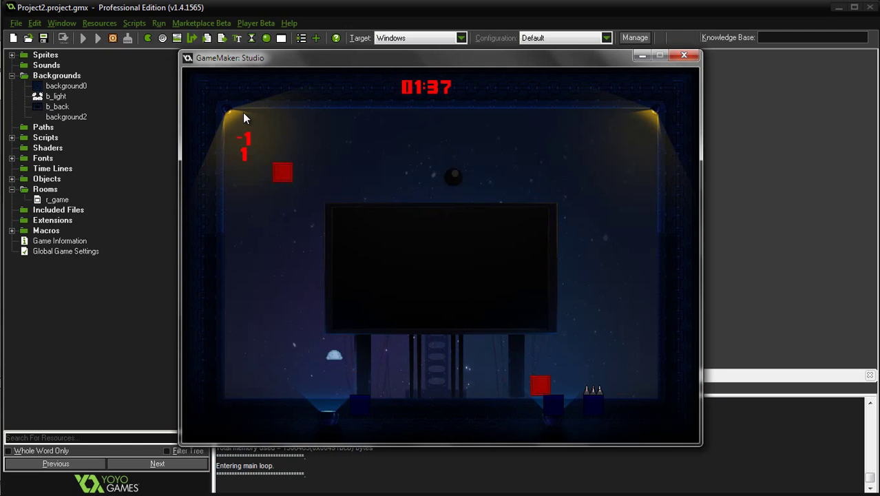
key(Right)
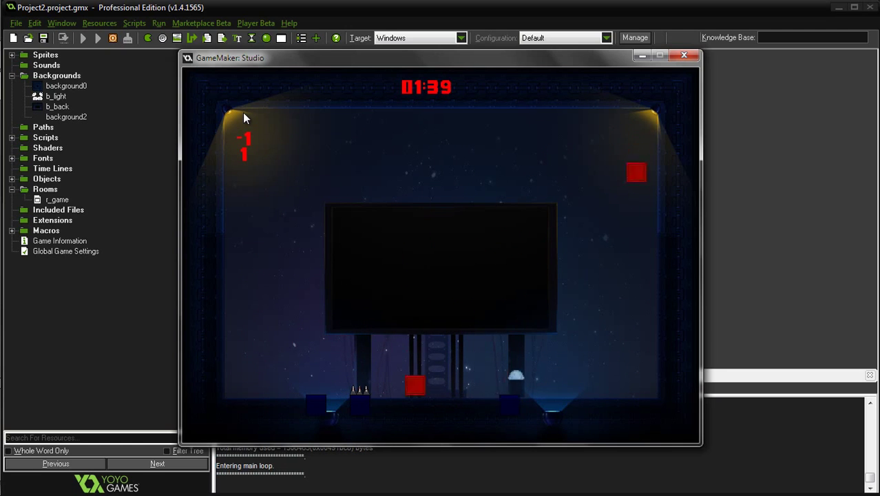
key(Left)
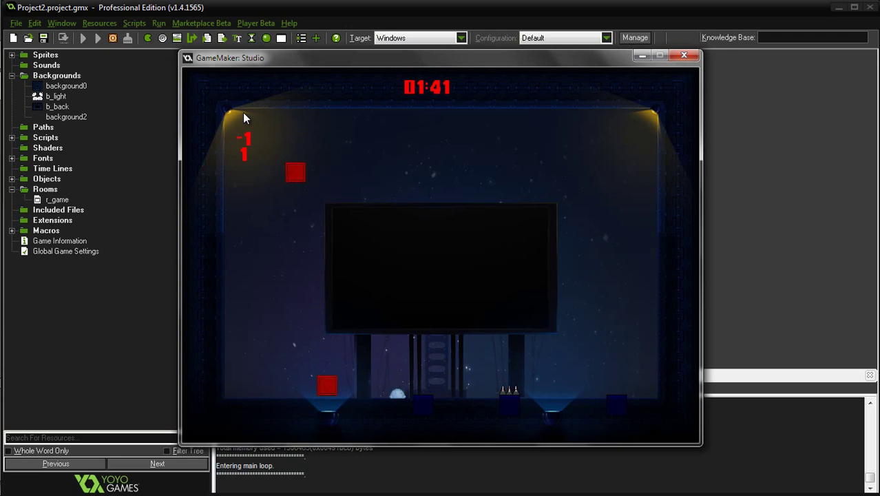
key(Up)
key(Right)
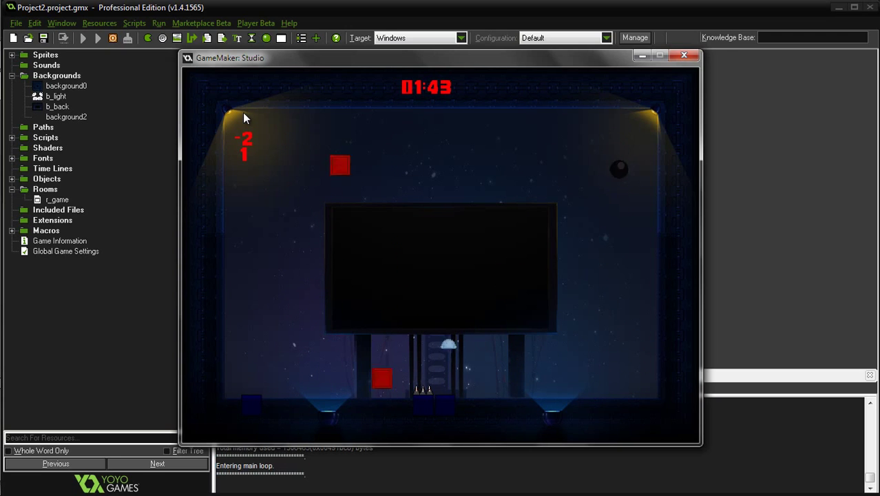
key(Left)
key(Up)
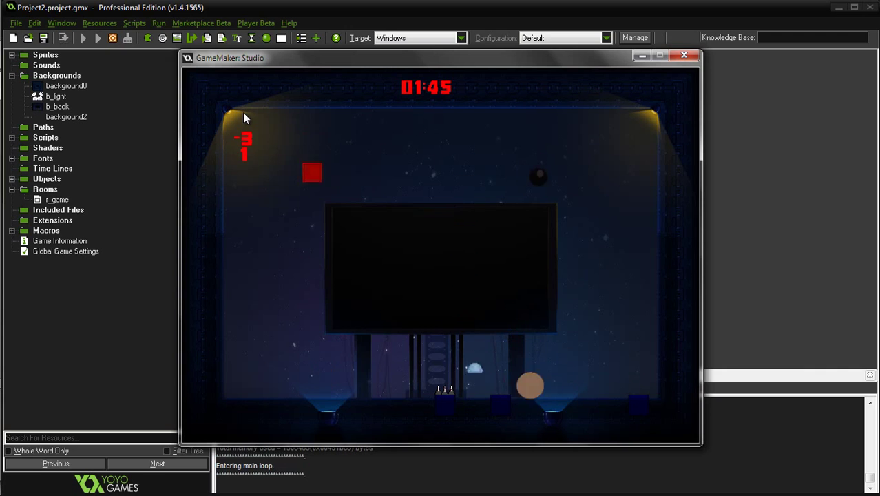
key(Right)
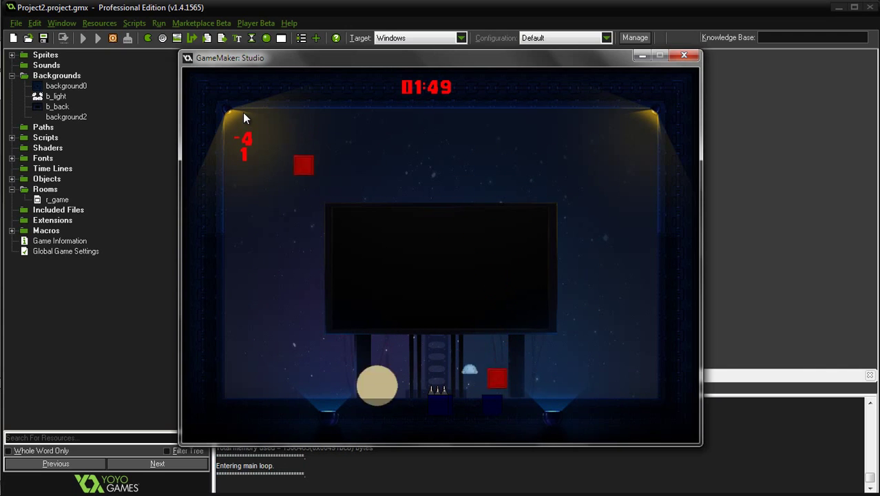
key(Left)
key(Up)
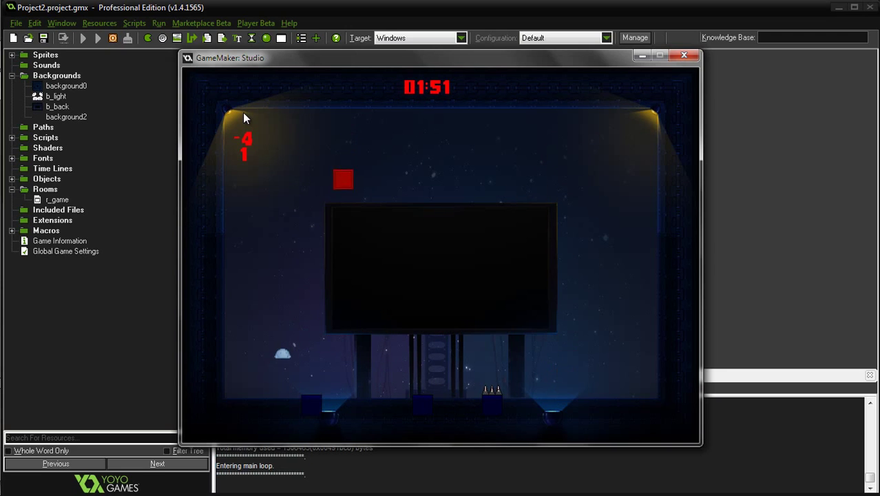
- Move the player right one last time in the running game
key(Right)
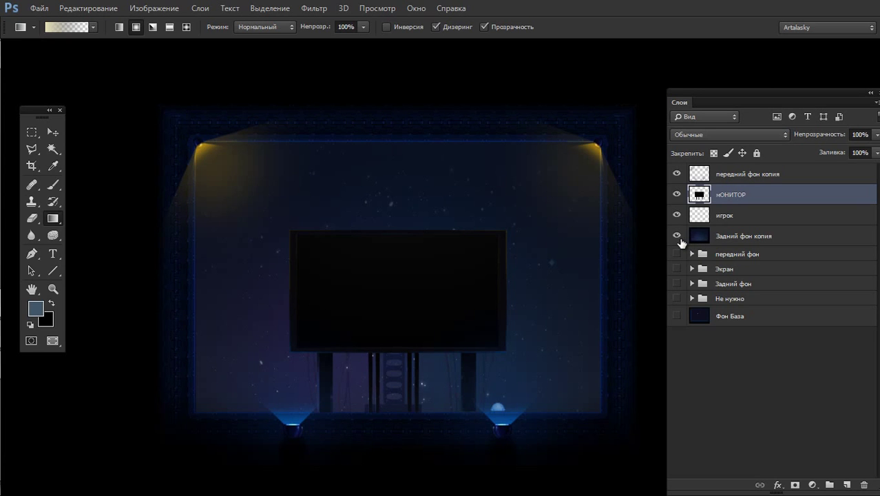
- Expand the Не нужно group and show Фон База alone, hiding the starfield and scene layers
click(677, 236)
click(677, 236)
click(699, 236)
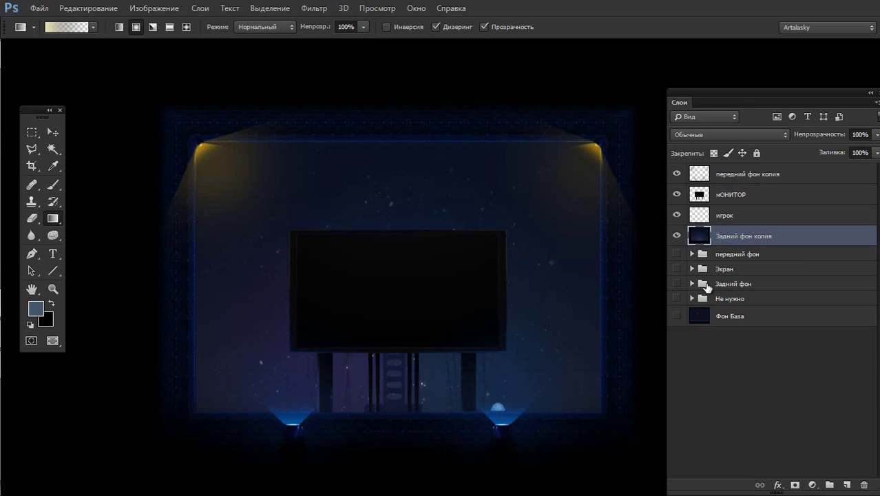
click(692, 299)
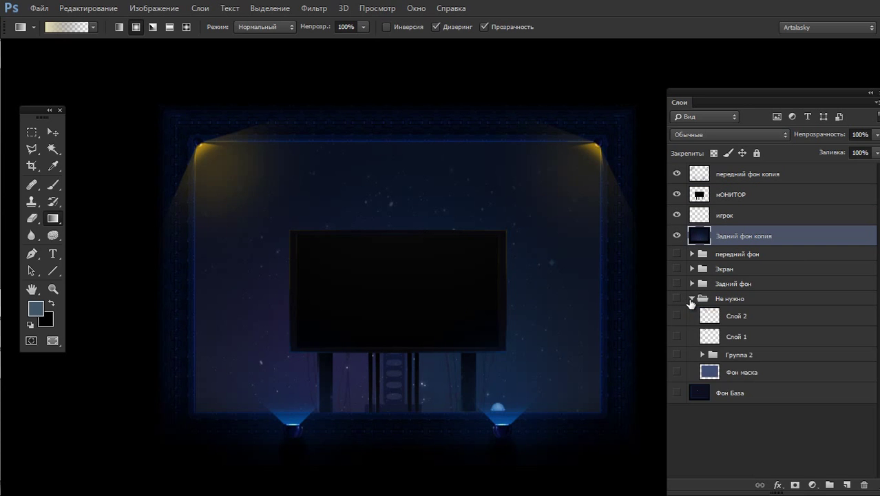
click(692, 299)
click(698, 284)
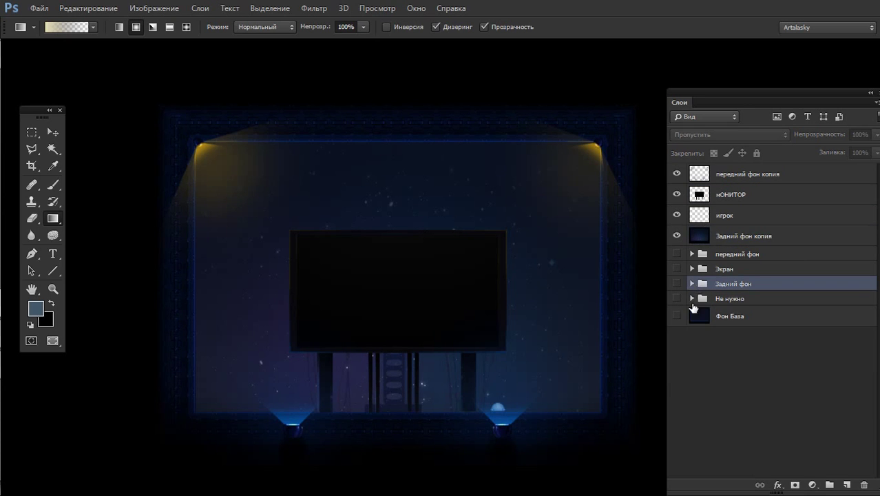
click(692, 298)
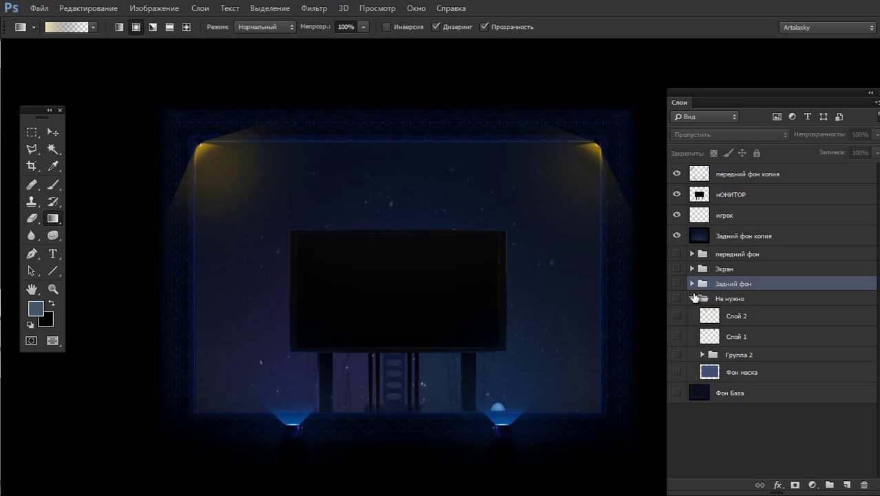
alt+click(678, 393)
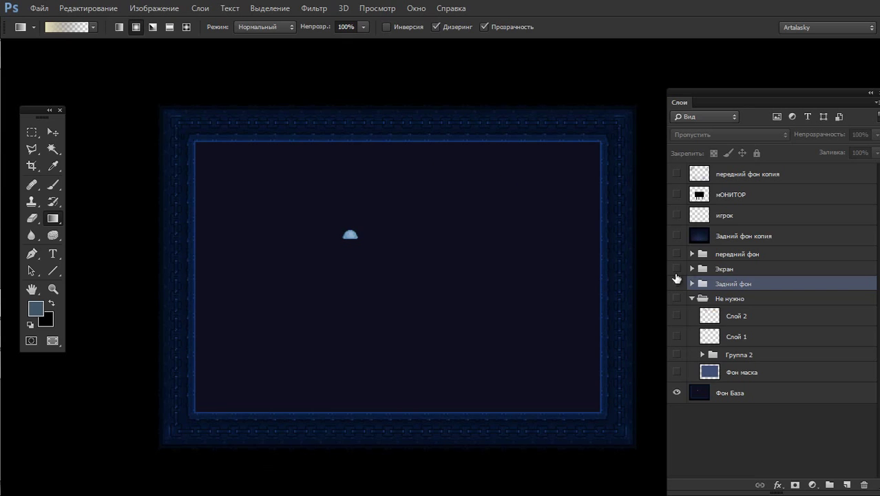
click(677, 373)
click(678, 373)
- Select the dark inner area of the frame by loading the Фон маска shape on Фон База
key(w)
click(699, 396)
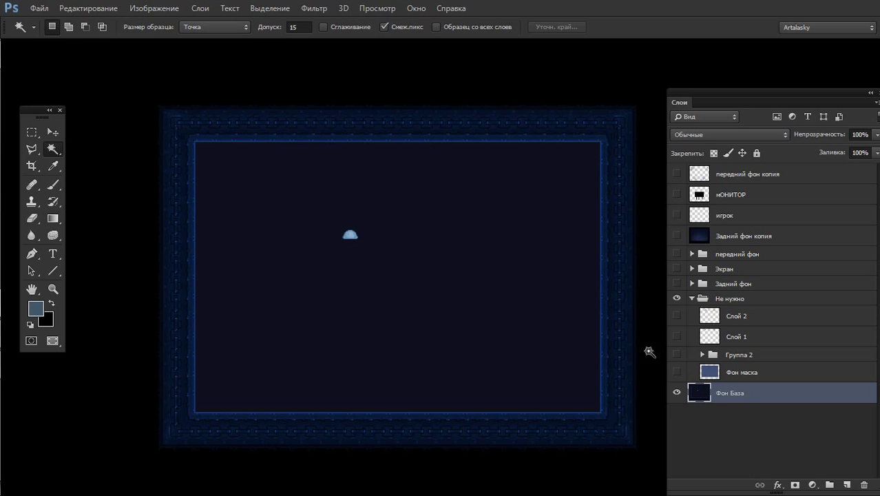
click(440, 285)
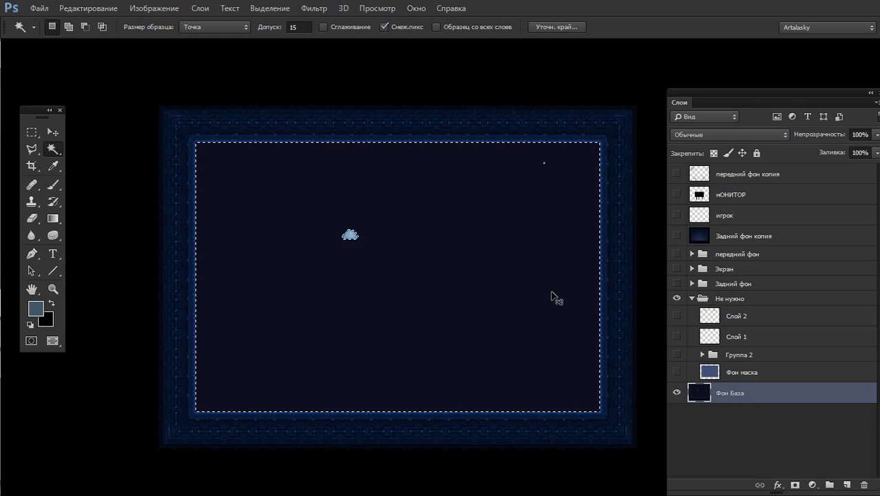
key(ctrl+d)
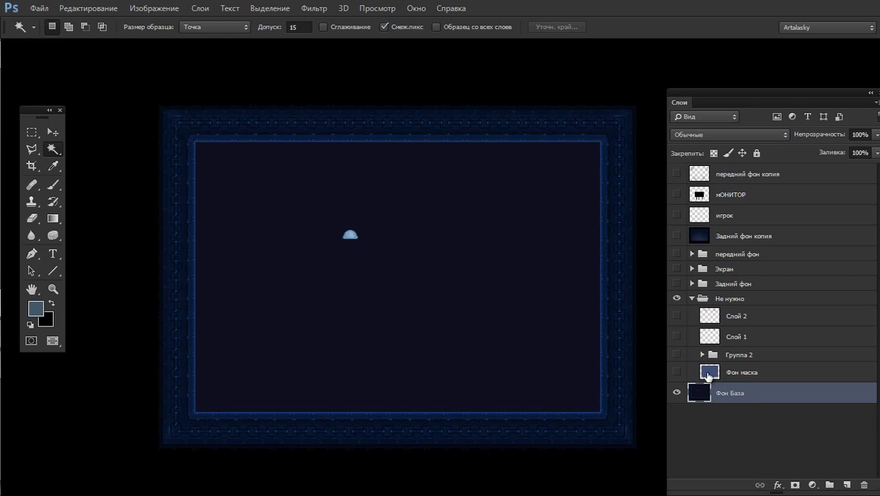
ctrl+click(712, 375)
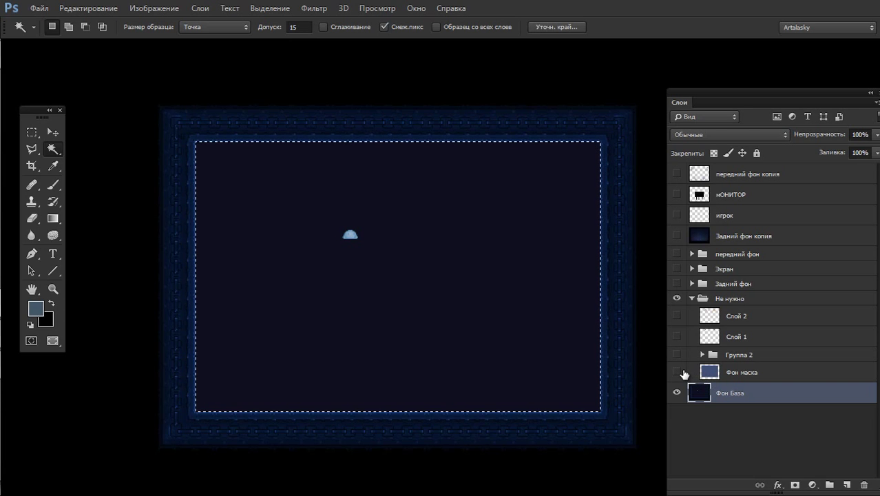
- Zoom in and pan around the frame's corners to inspect the selection edges
ctrl+click(254, 301)
ctrl+click(294, 301)
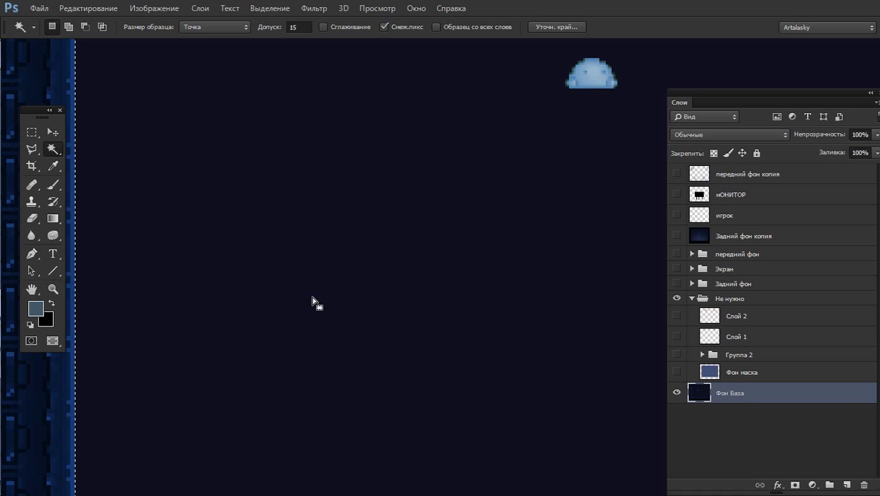
drag(310, 190, 334, 419)
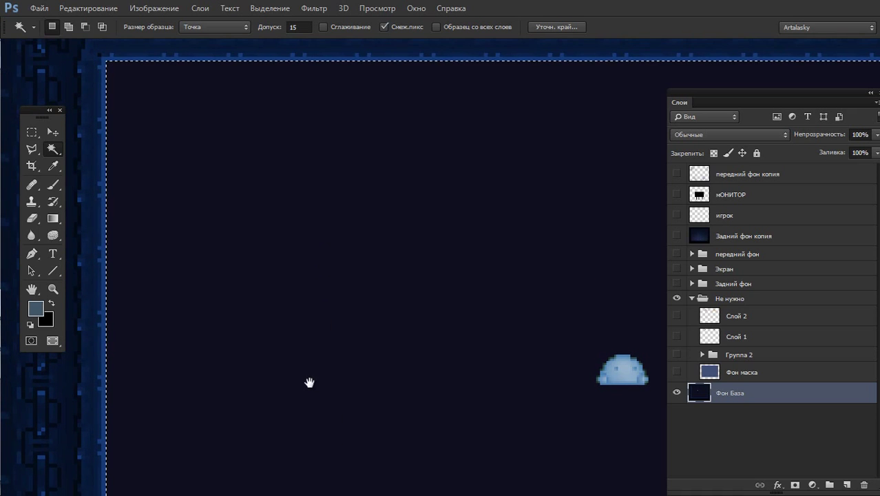
drag(309, 379, 344, 161)
drag(322, 360, 310, 153)
drag(395, 381, 364, 300)
drag(506, 266, 385, 262)
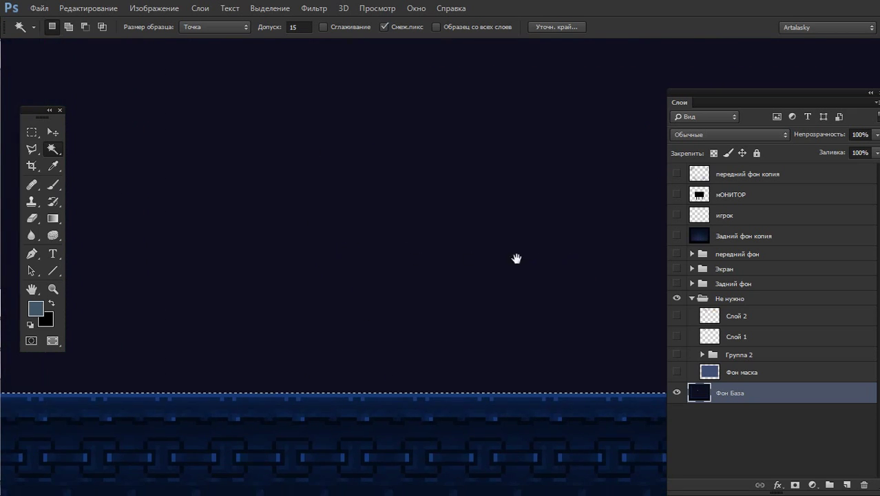
drag(595, 246, 378, 251)
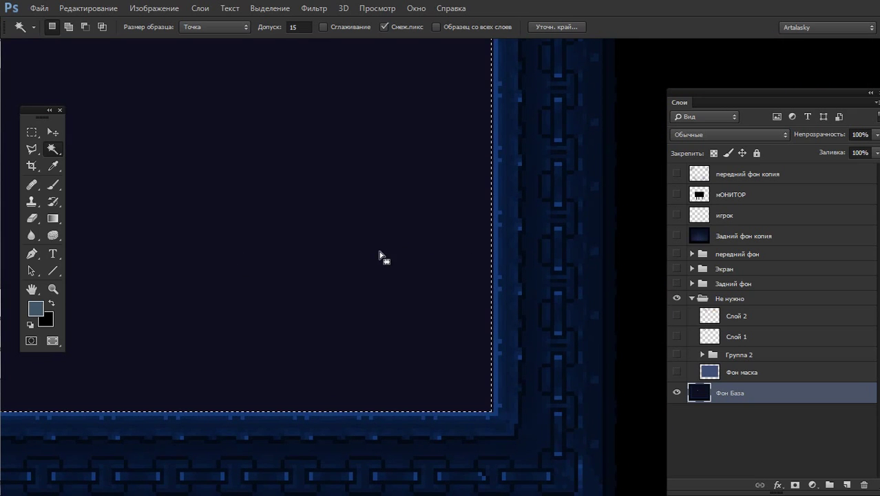
- Build a rectangular inner-screen selection and invert it to cover the frame border band
click(31, 132)
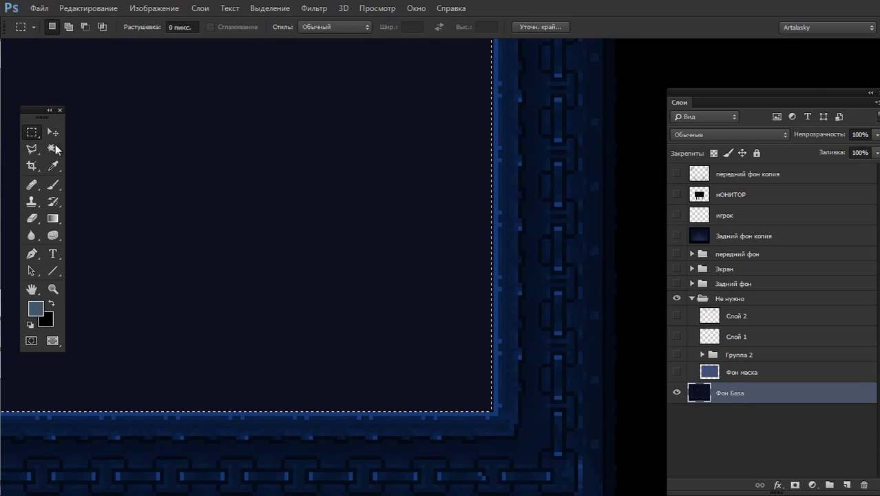
click(492, 412)
drag(492, 412, 482, 401)
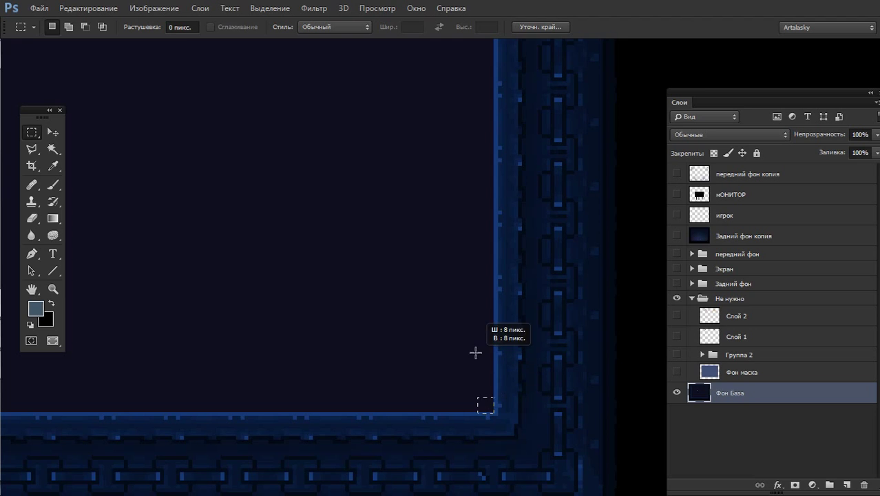
key(ctrl+shift+d)
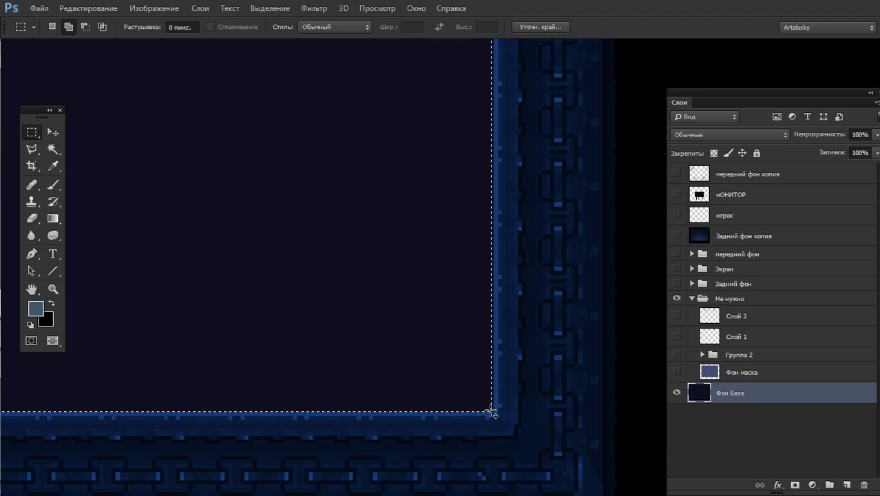
drag(491, 412, 495, 95)
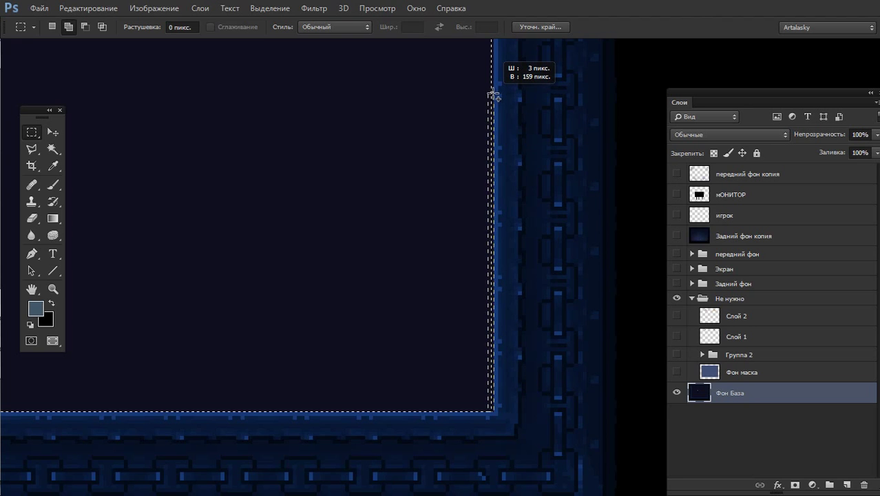
mouse_move(494, 96)
mouse_down()
mouse_move(400, 412)
mouse_move(449, 74)
mouse_move(449, 274)
mouse_up()
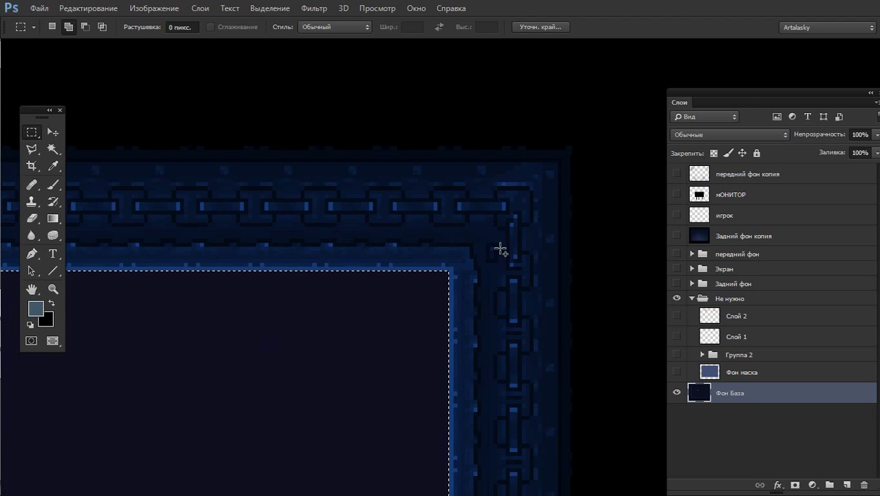
ctrl+drag(463, 304, 397, 299)
drag(341, 391, 546, 226)
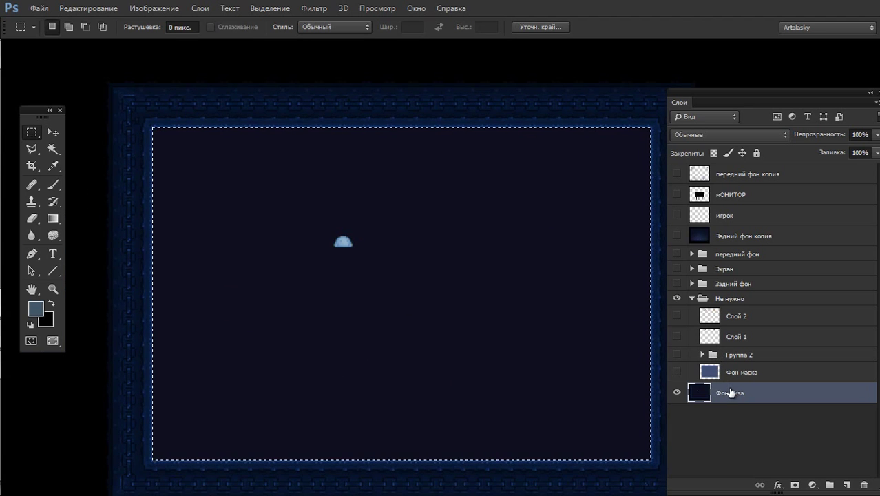
mouse_move(571, 325)
mouse_down()
mouse_move(474, 295)
mouse_move(456, 308)
mouse_up()
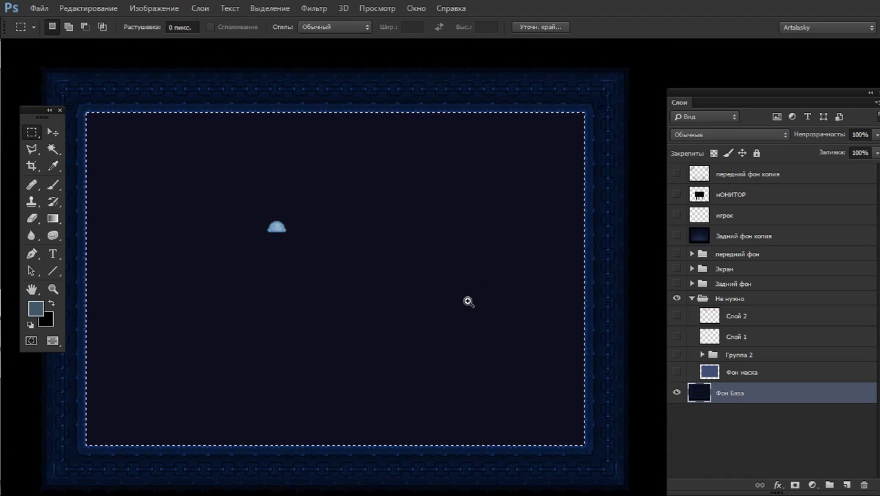
key(ctrl+shift+i)
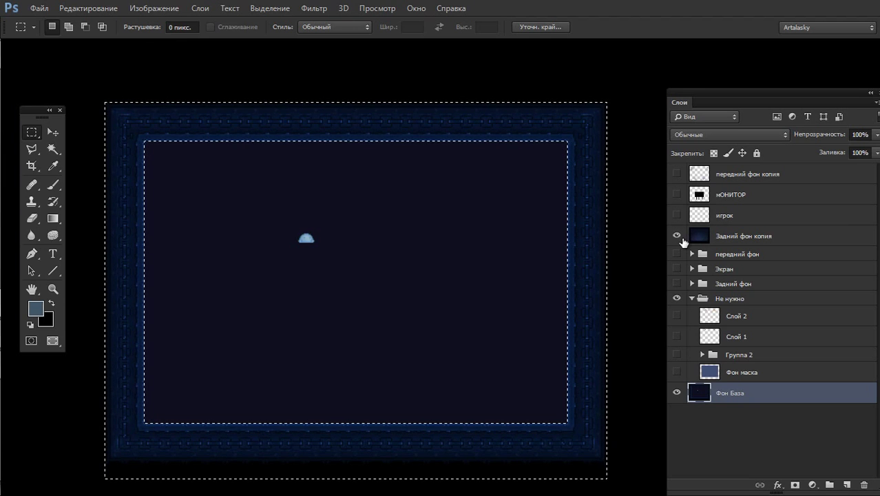
- Show the starry Задний фон копия layer, hide and collapse Не нужно, and make Задний фон копия active
click(676, 235)
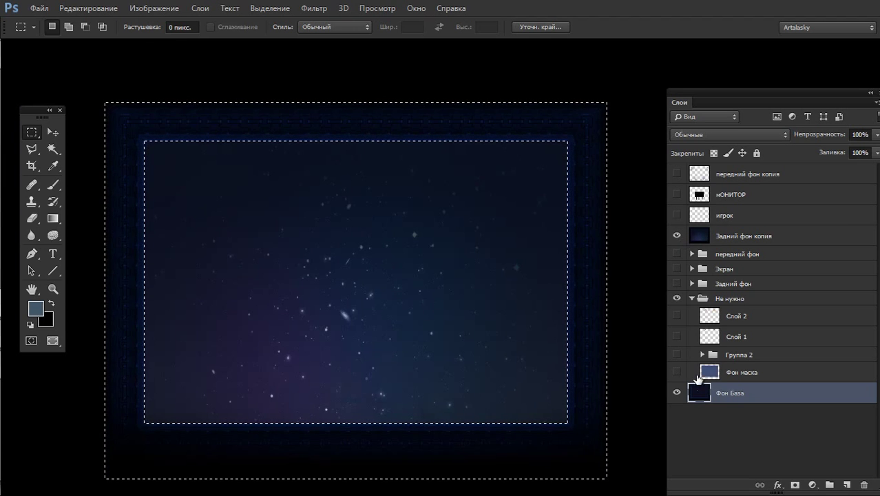
click(676, 298)
click(694, 299)
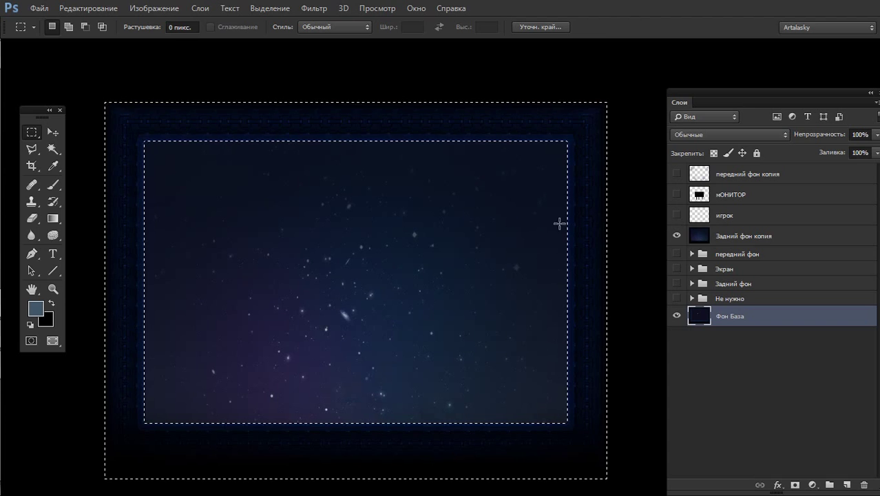
click(714, 237)
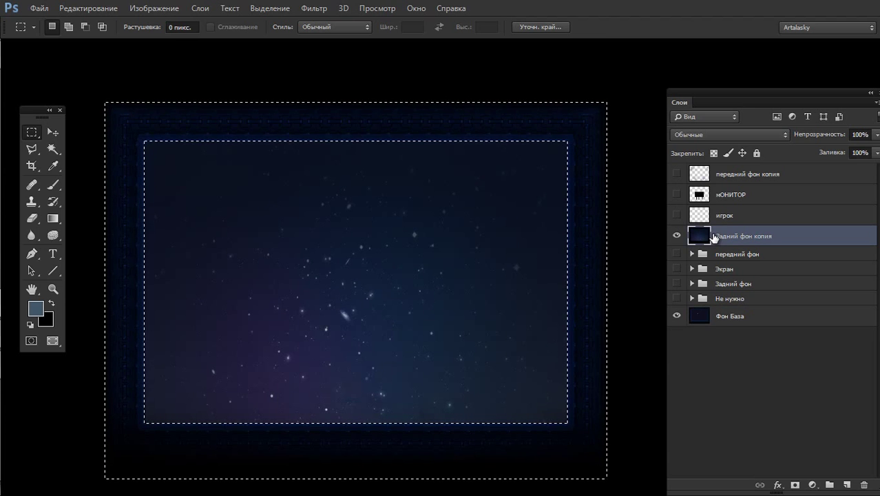
- Copy the frame border to new layer Слой 14 and toggle it against the starfield to compare
key(ctrl+j)
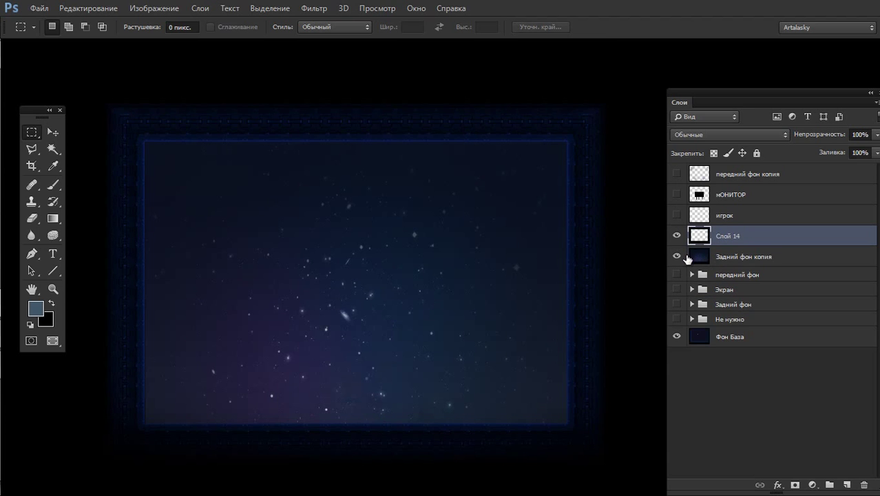
click(678, 257)
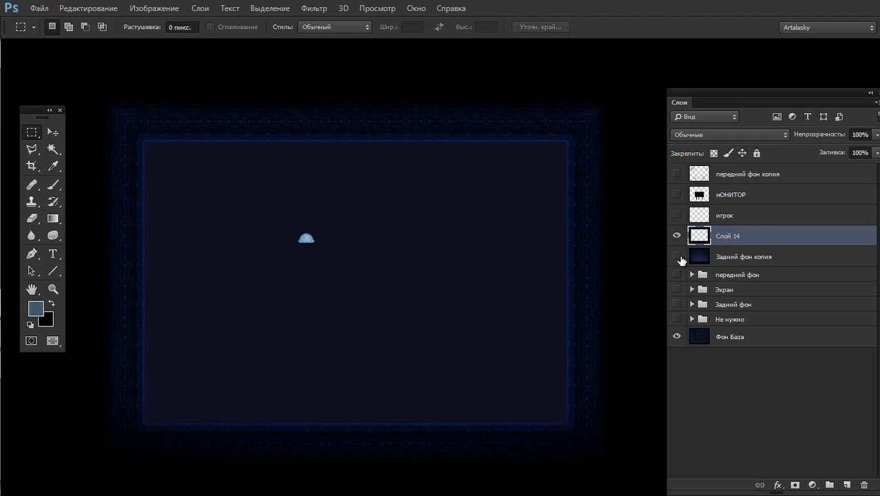
click(677, 235)
click(677, 236)
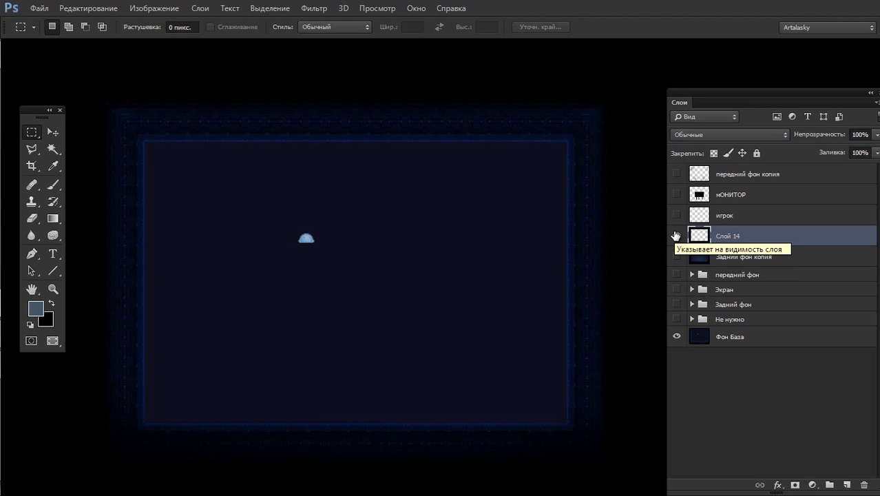
click(675, 236)
click(676, 236)
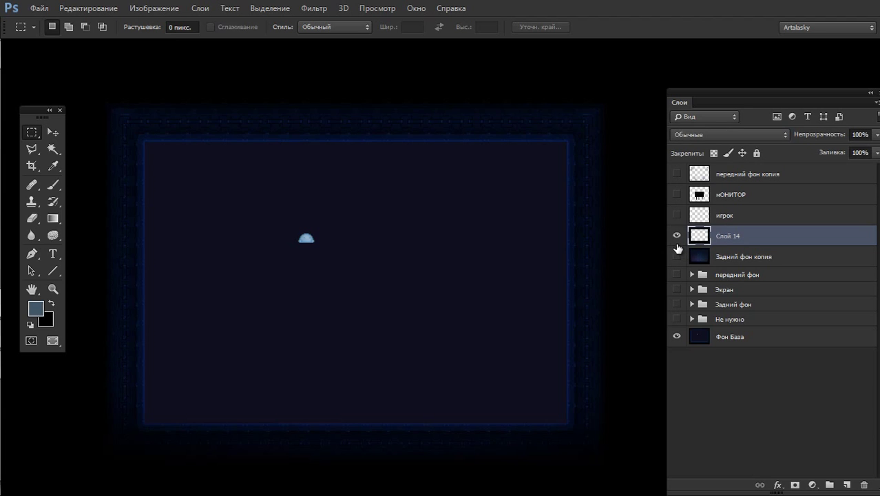
click(676, 237)
click(677, 256)
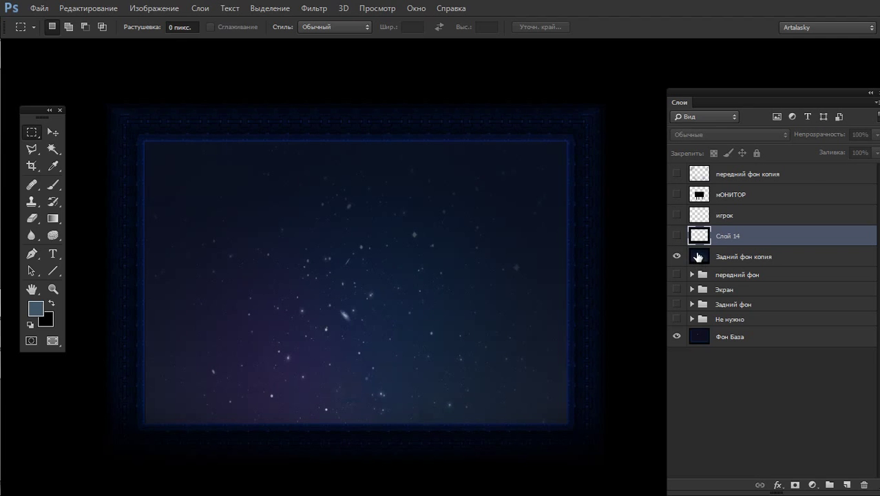
ctrl+click(698, 257)
key(ctrl+d)
- Select the inner screen rectangle with the Magic Wand and delete it, leaving a transparent centre
key(w)
click(463, 257)
click(705, 259)
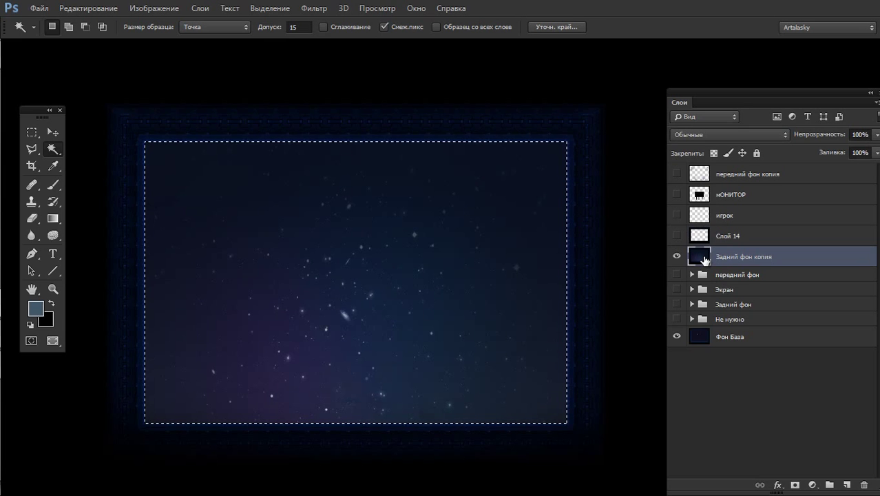
ctrl+click(704, 259)
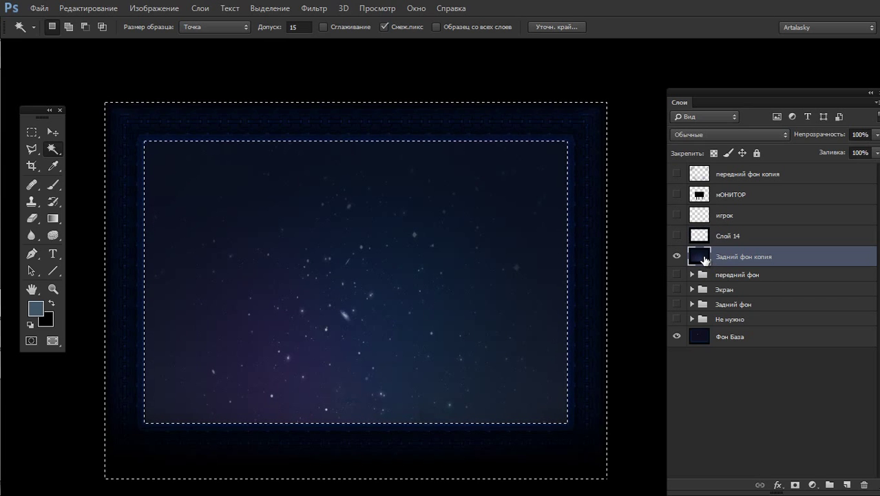
key(Delete)
key(ctrl+d)
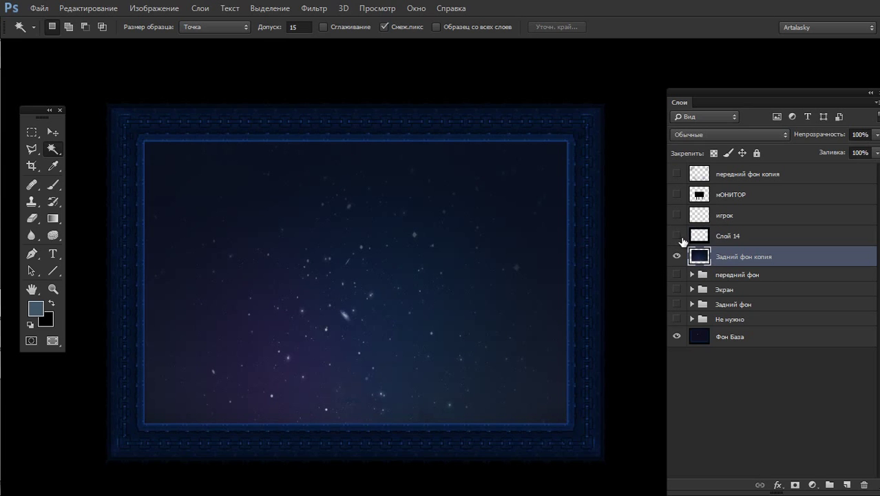
- Hide Фон База, the starfield, мОНИТОР and lamp-glow layers so only Слой 14 stays visible
click(679, 339)
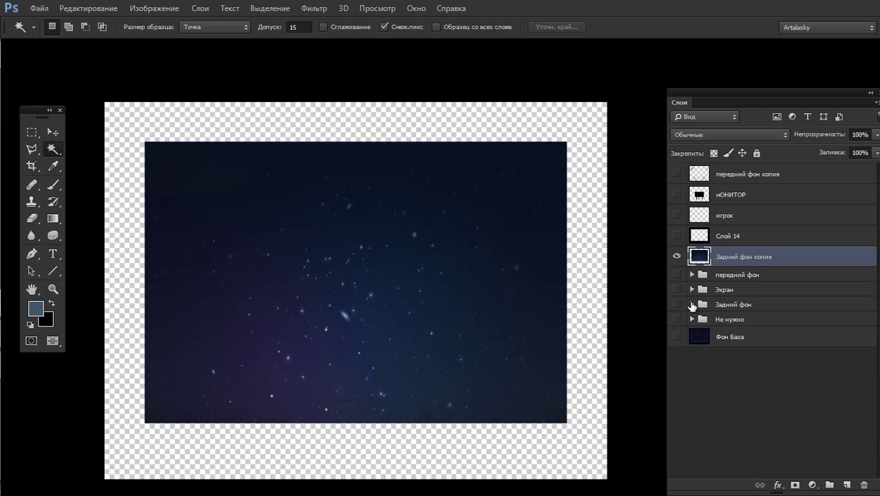
click(678, 256)
click(678, 256)
click(679, 256)
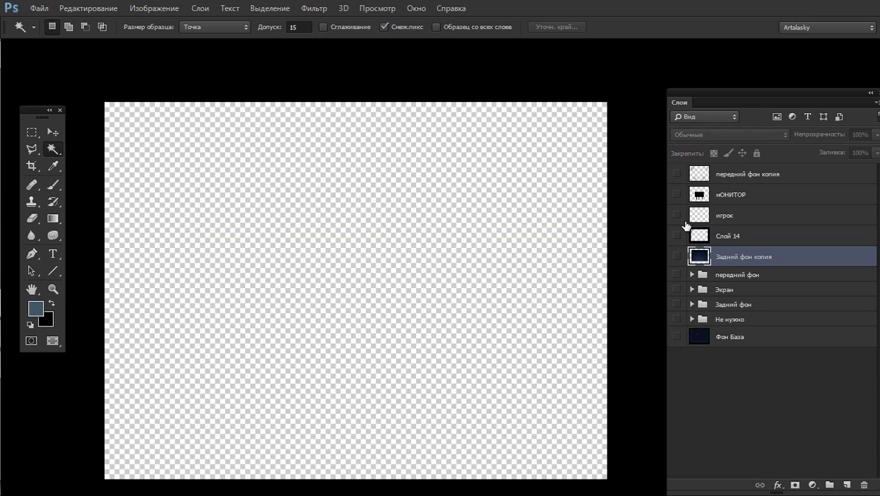
click(679, 237)
click(680, 195)
click(679, 173)
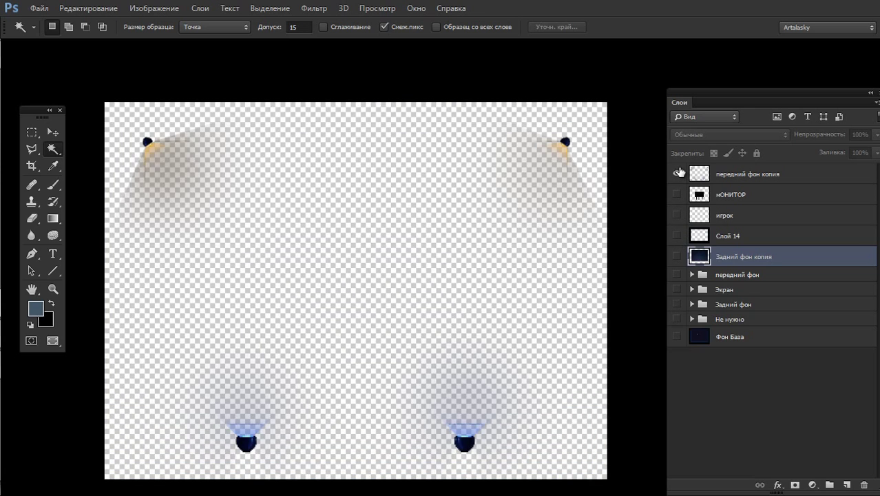
click(679, 173)
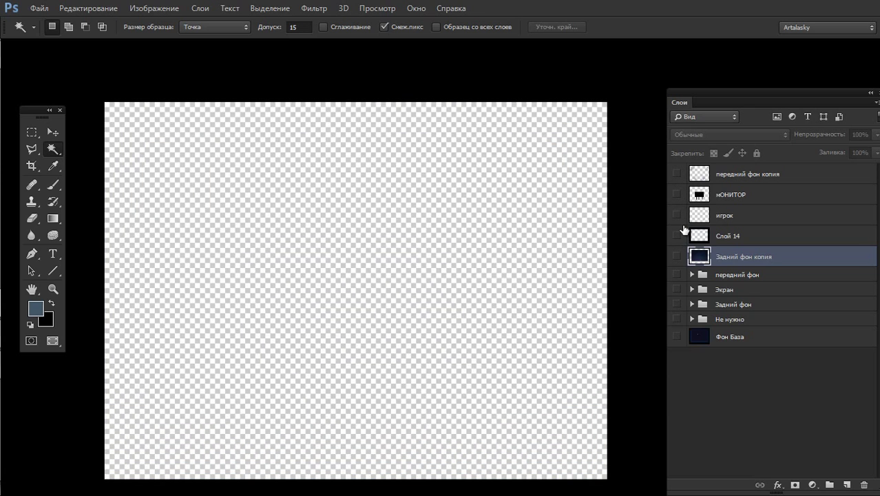
click(677, 256)
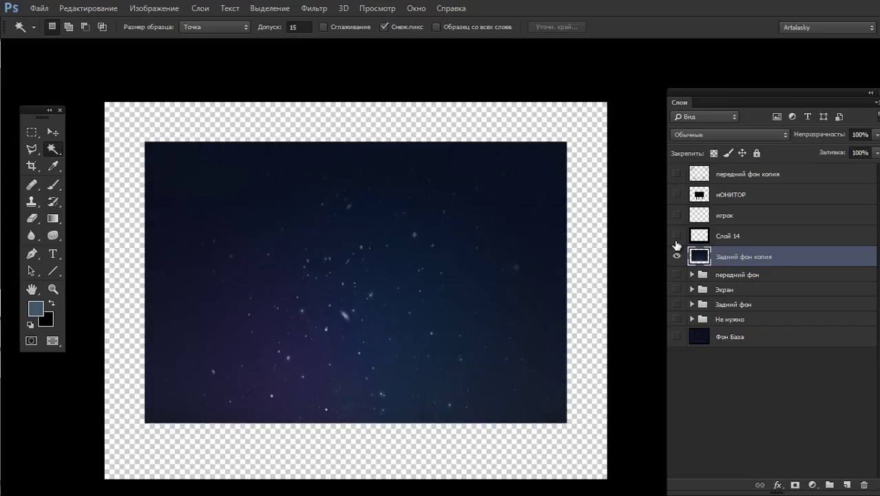
click(677, 236)
click(677, 256)
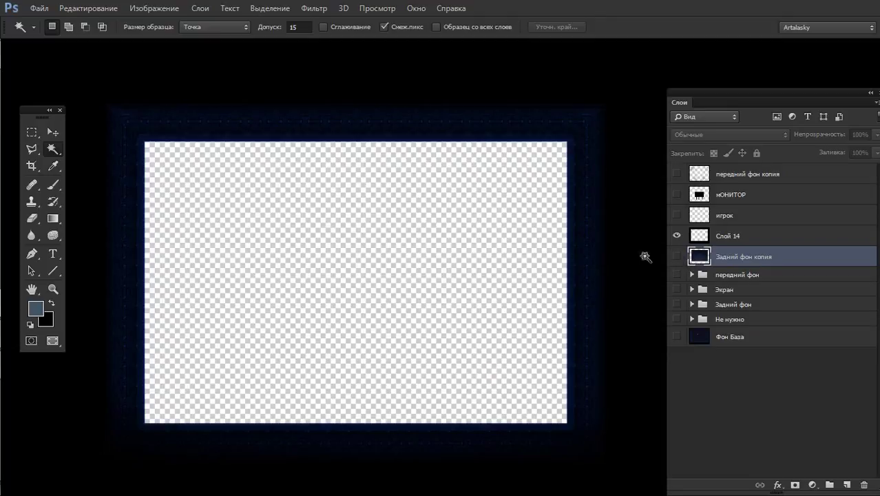
- Save the frame-only image as a PNG named 'Стены' in the фон folder
key(ctrl+s)
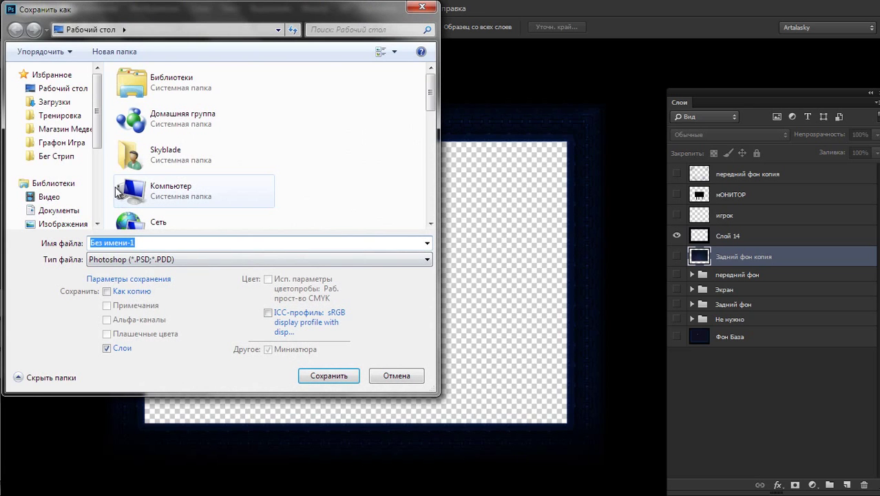
click(164, 260)
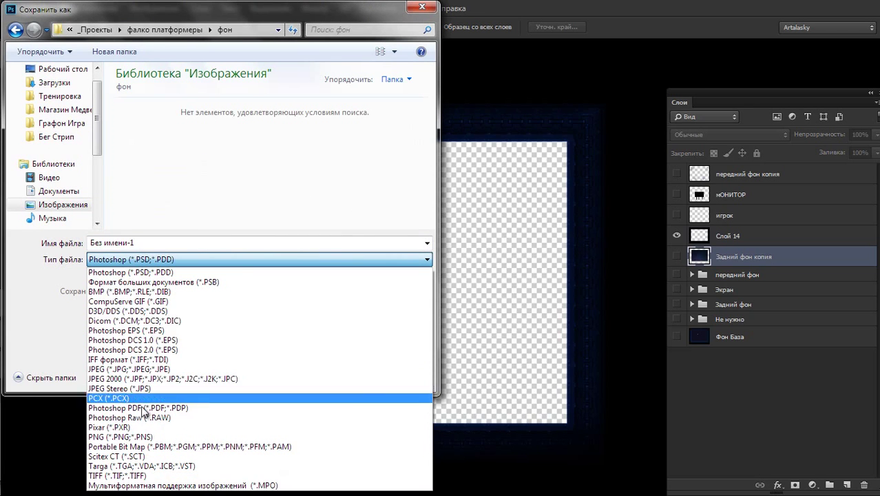
click(159, 431)
click(162, 242)
text(Стены)
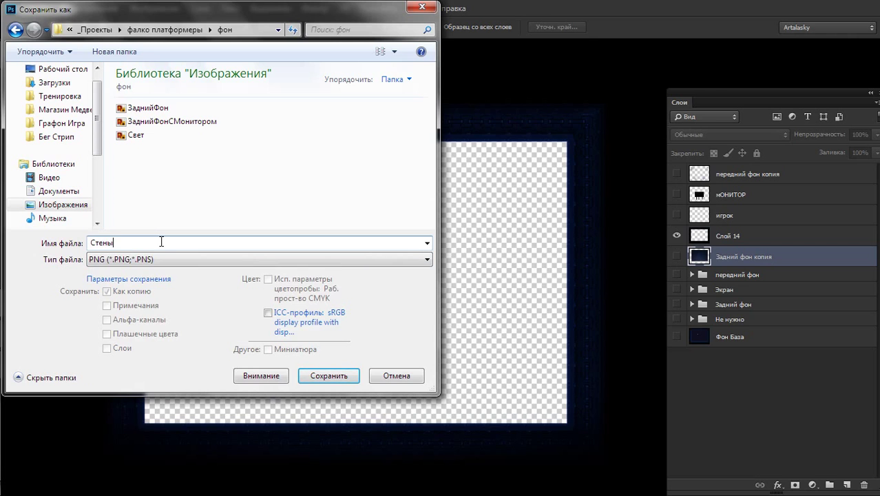
key(Return)
key(Return)
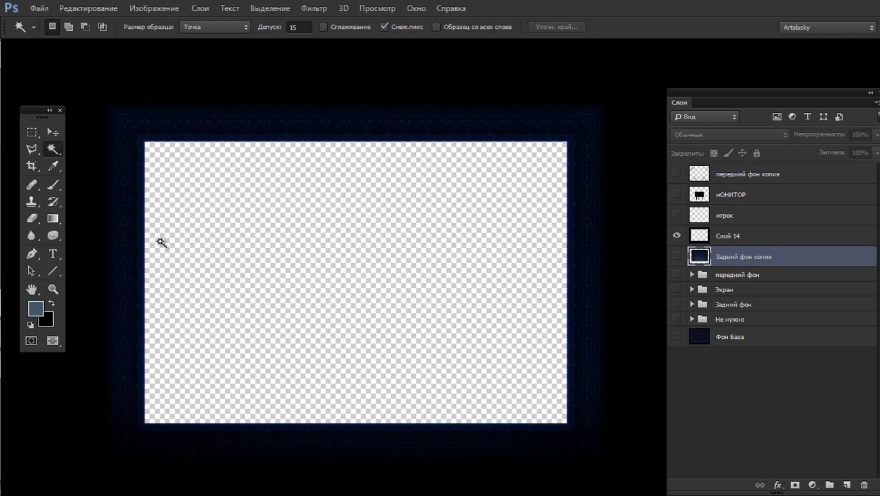
key(alt+Tab)
key(alt+Tab)
key(alt+Tab)
key(alt+Tab)
key(alt+Tab)
key(alt+Tab)
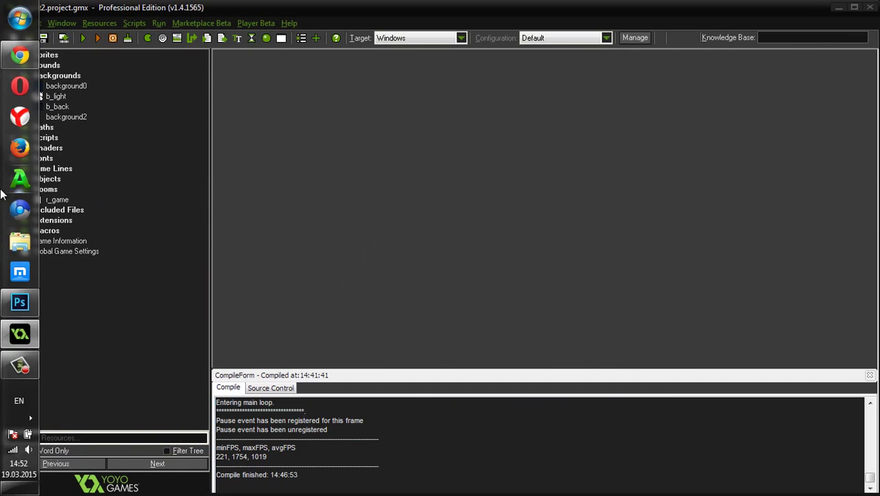
- Load the Стены image into background2 and rename it b_wall
double_click(76, 118)
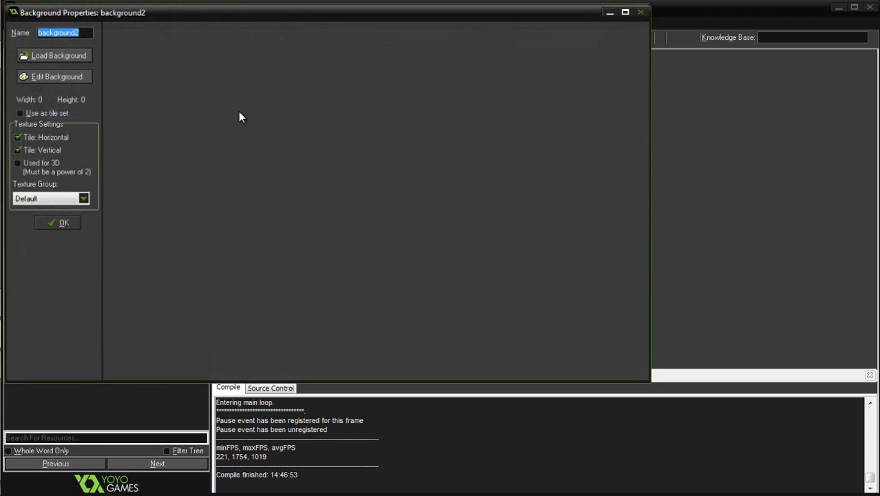
click(33, 58)
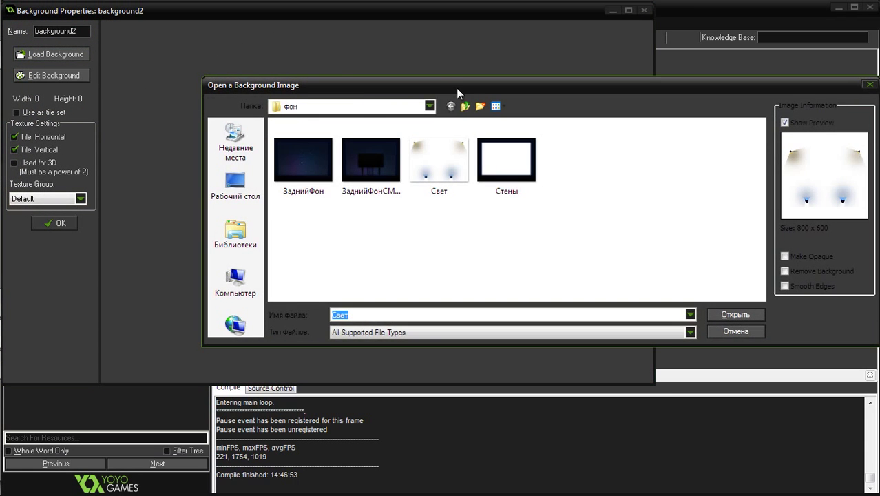
double_click(501, 148)
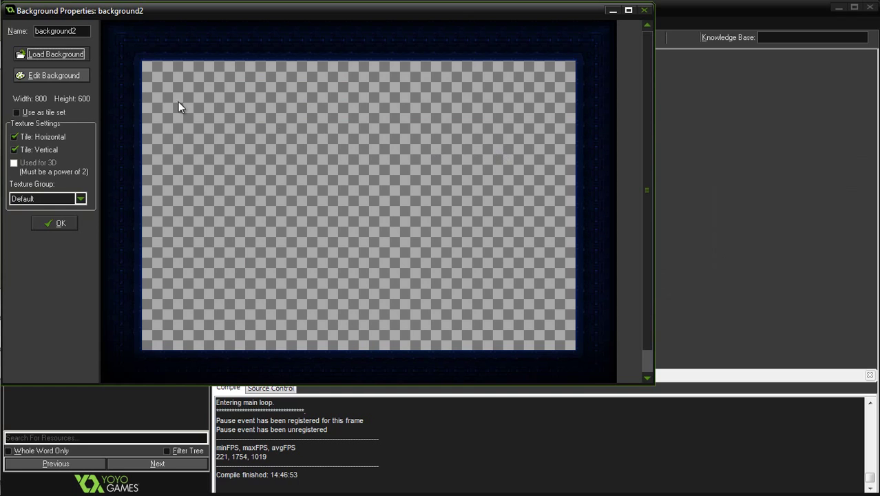
drag(81, 31, 8, 33)
text(b_wall)
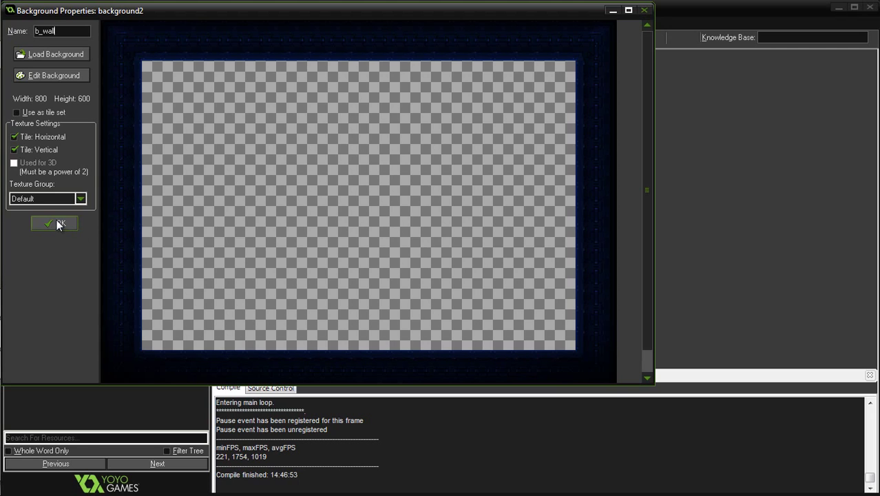
- Use b_wall as a tile set with 64 × 64 tiles and confirm the properties
click(47, 112)
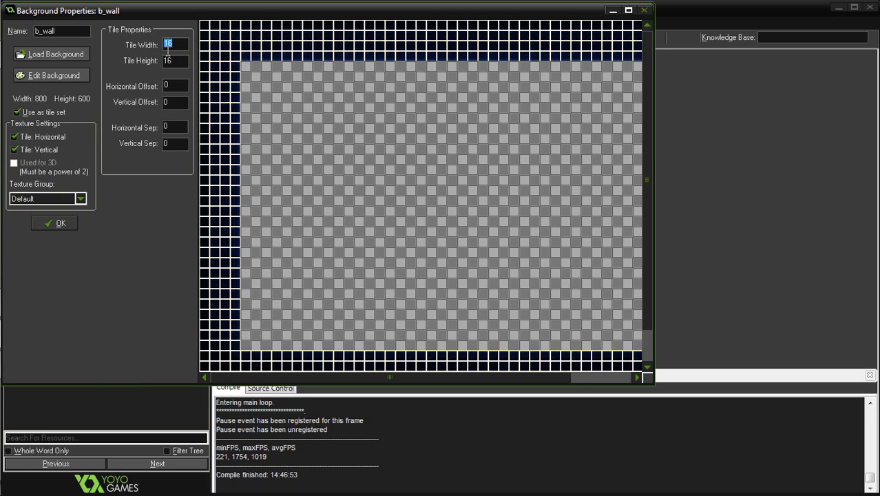
text(64)
click(186, 61)
text(6)
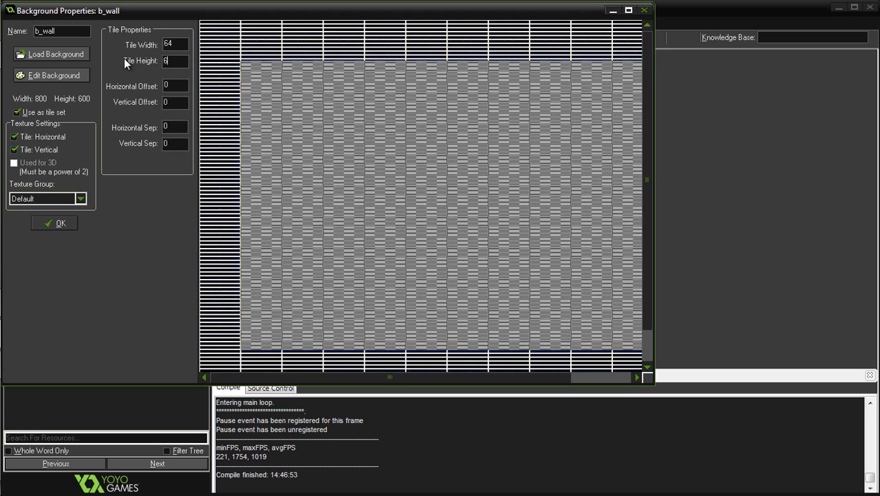
key(Tab)
text(64)
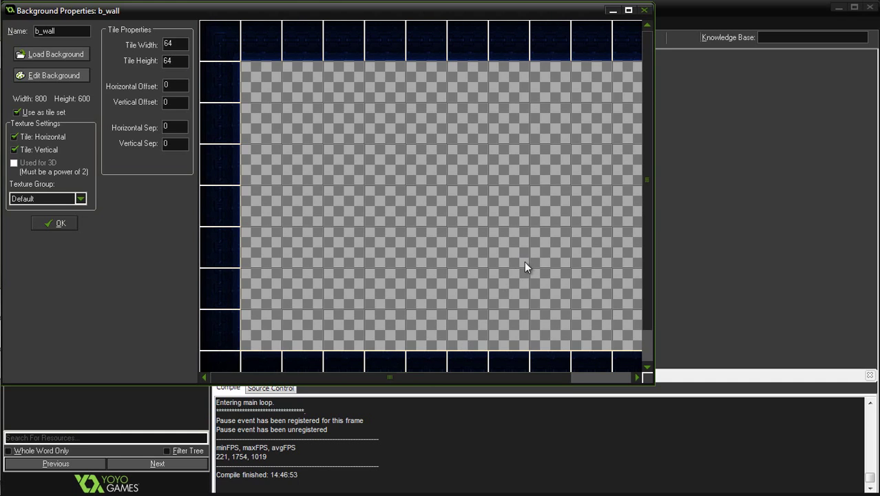
scroll(596, 331, down, 1)
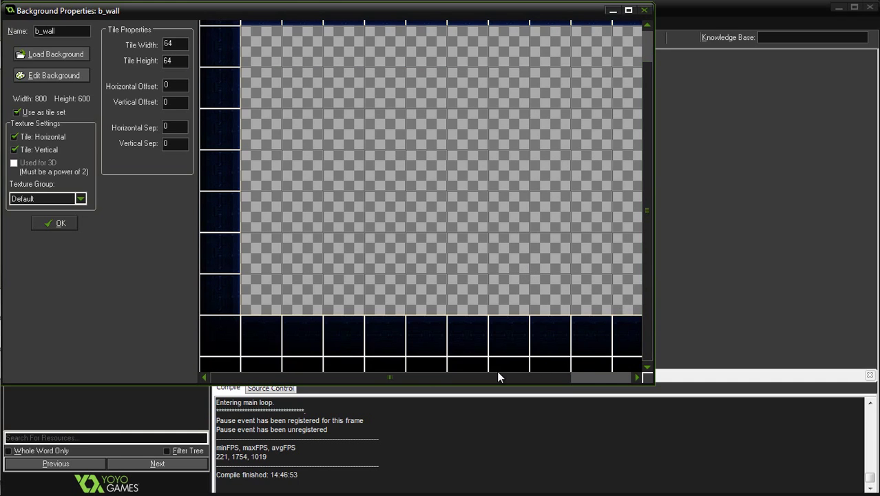
drag(499, 376, 634, 349)
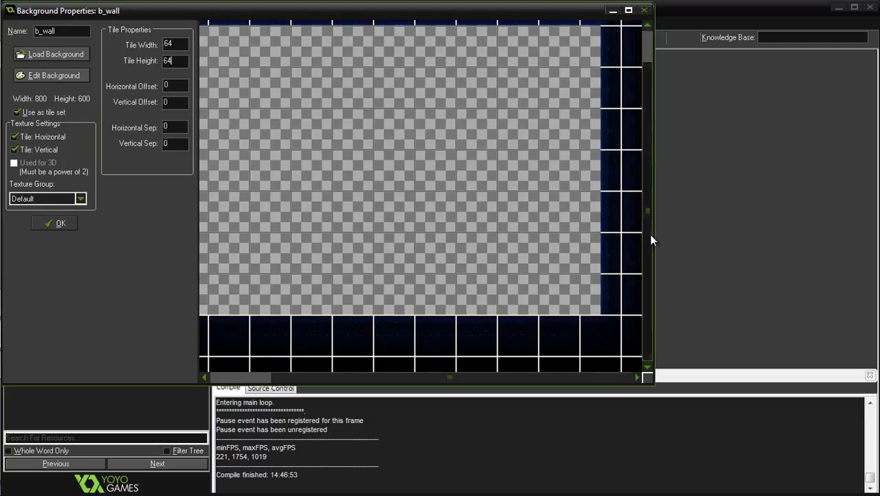
drag(649, 234, 652, 148)
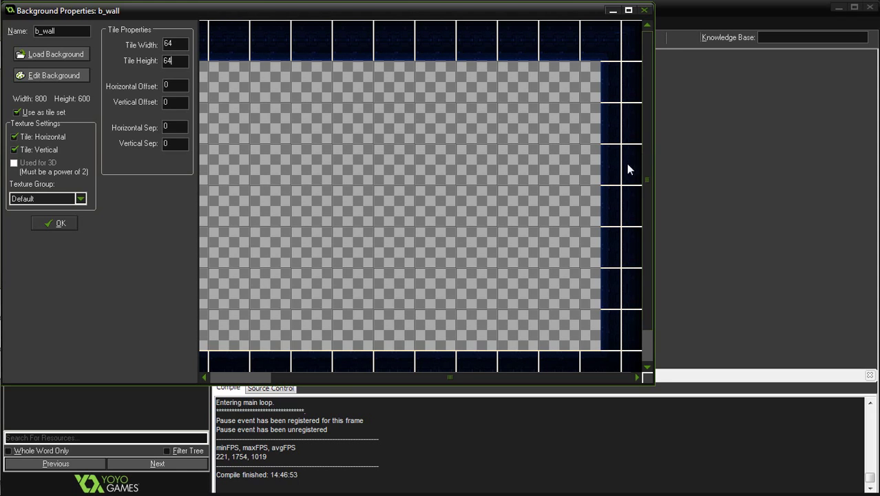
drag(558, 376, 341, 364)
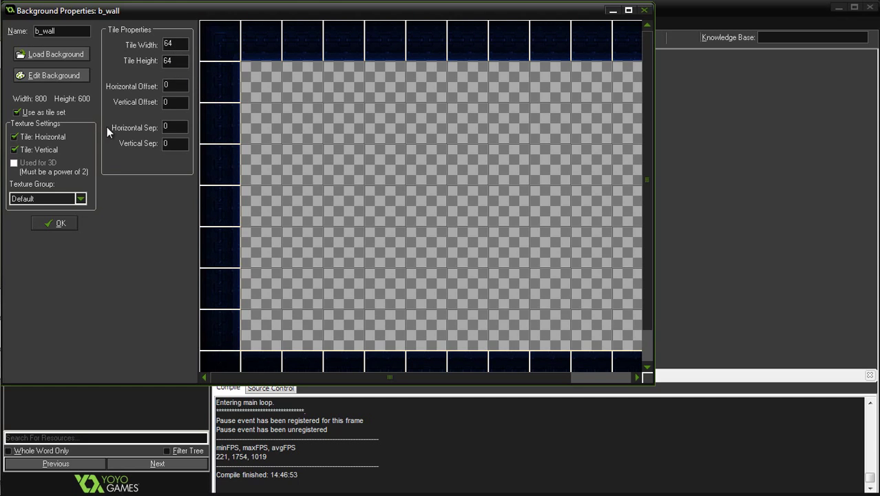
click(58, 223)
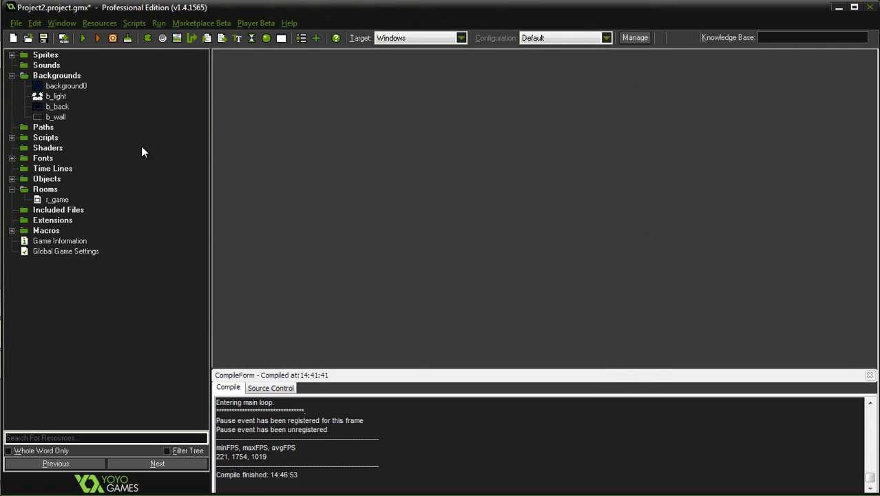
- Open room r_game, choose b_wall as the tileset and review the existing tile layers
double_click(55, 199)
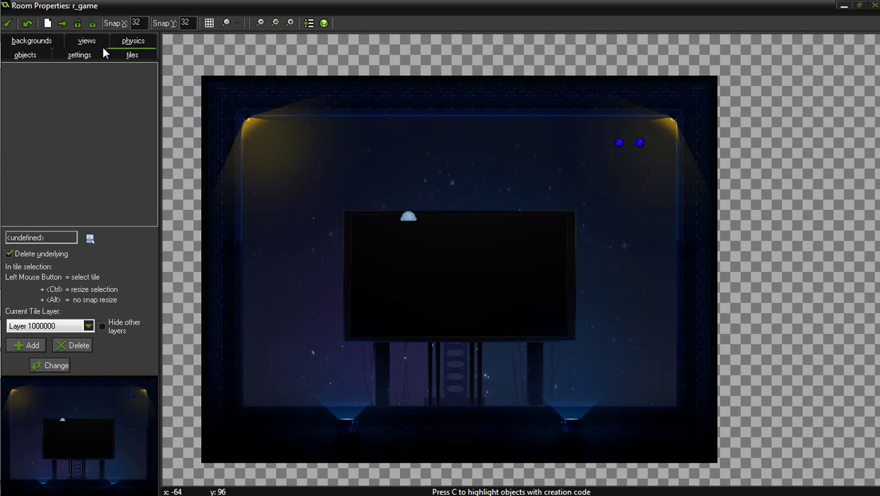
click(93, 237)
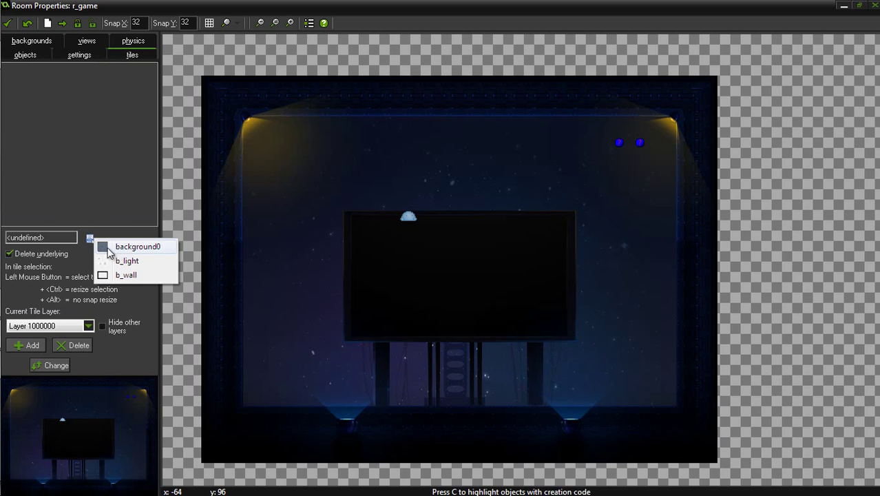
click(135, 276)
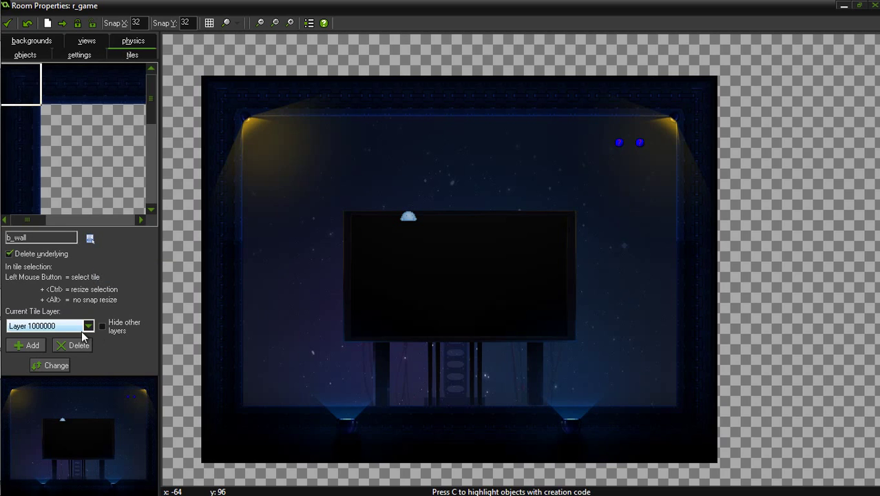
click(83, 331)
click(69, 337)
click(59, 326)
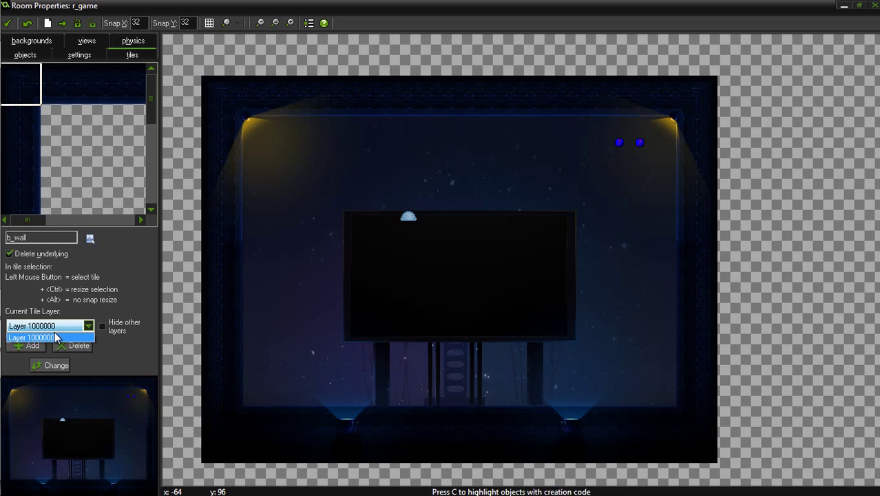
click(30, 348)
- Add a new tile layer, place a wall tile top-left, and set the layer depth to 1000001
click(31, 349)
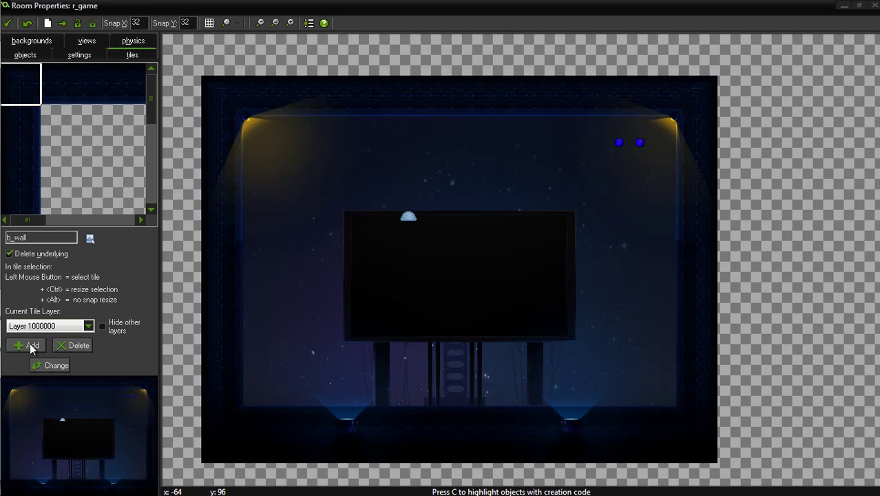
key(End)
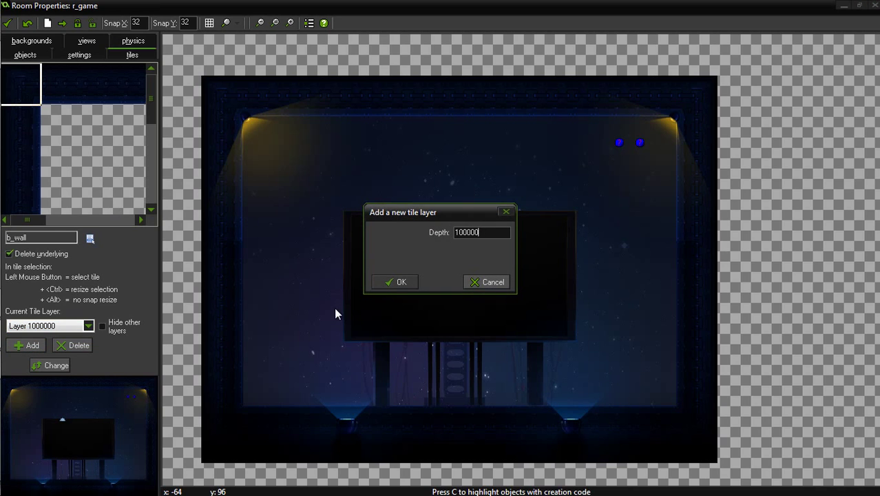
click(404, 281)
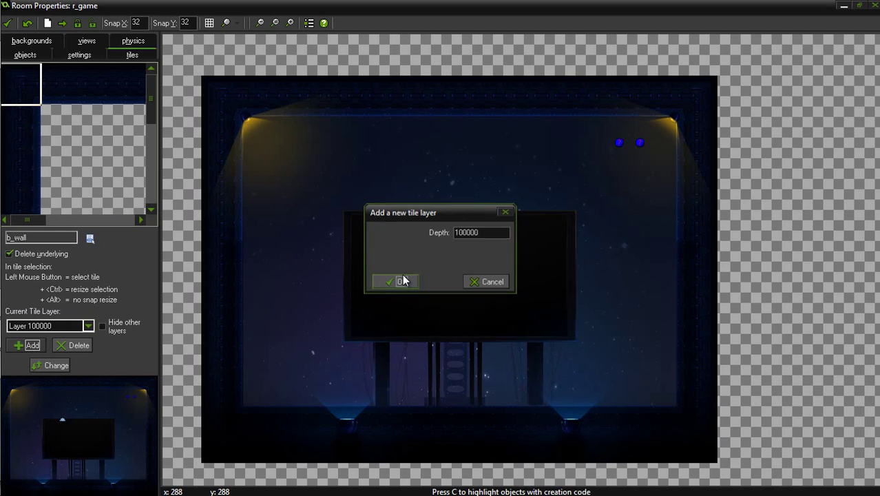
click(218, 167)
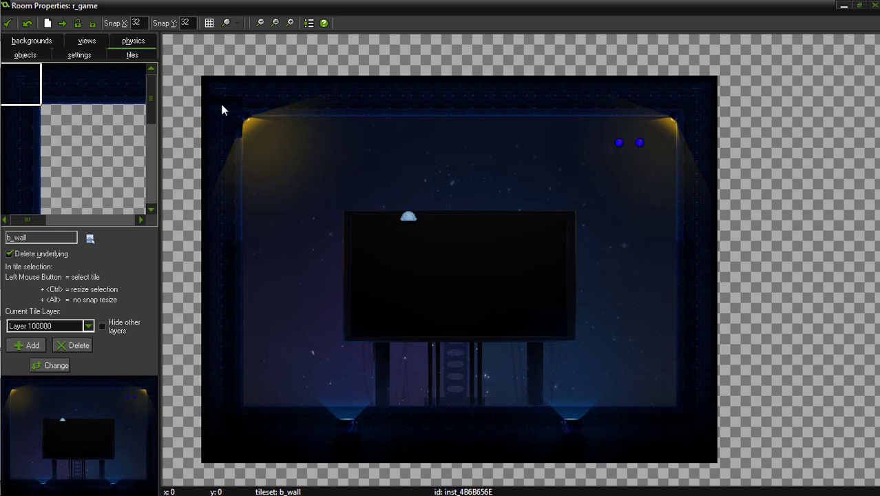
click(45, 365)
click(488, 229)
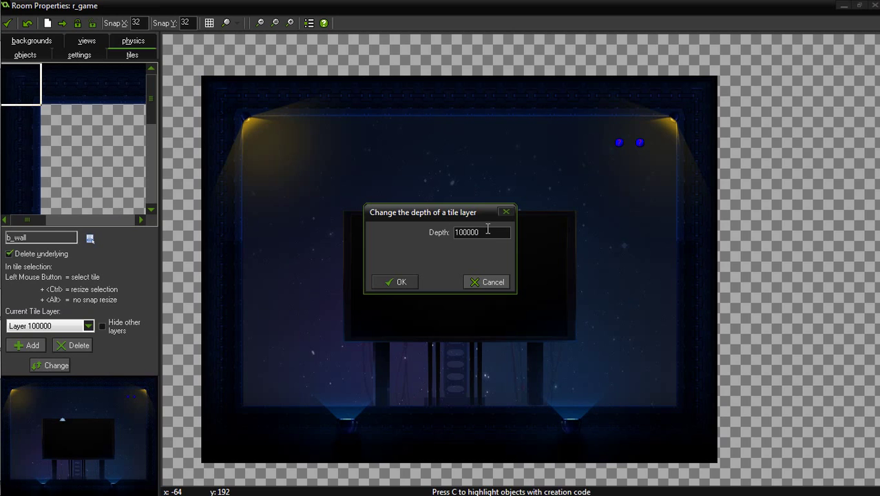
text(1)
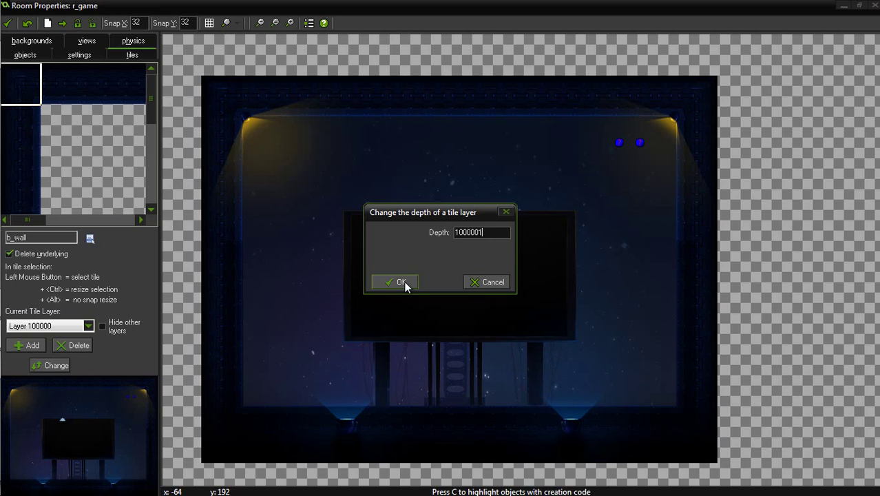
click(401, 283)
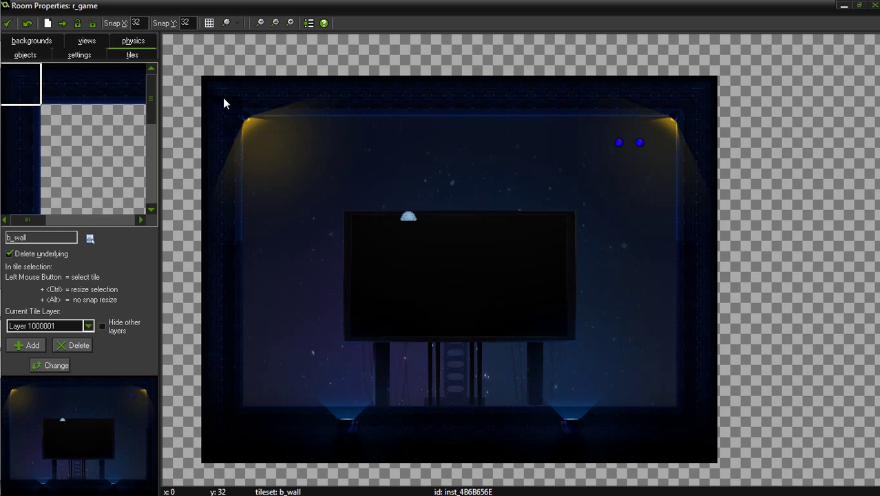
- Set r_game's Background 0 to no background and place a b_wall tile on the left edge
click(23, 121)
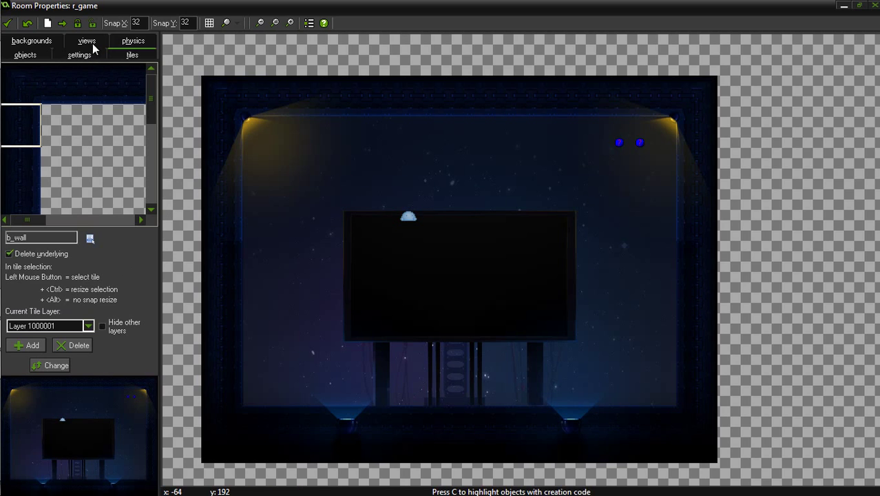
click(41, 42)
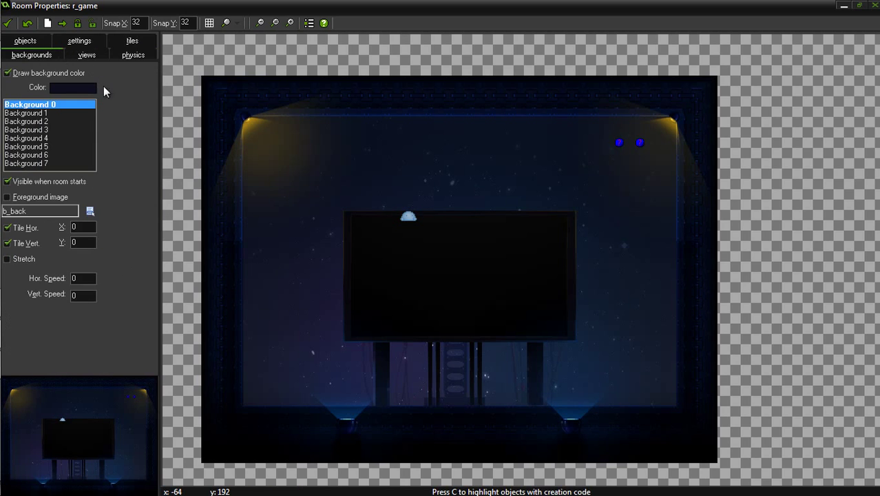
click(90, 211)
click(131, 223)
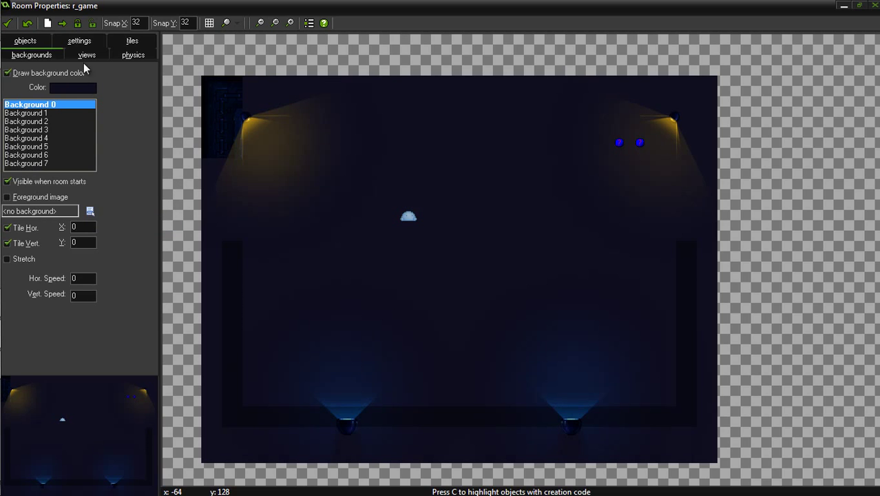
click(126, 43)
click(25, 167)
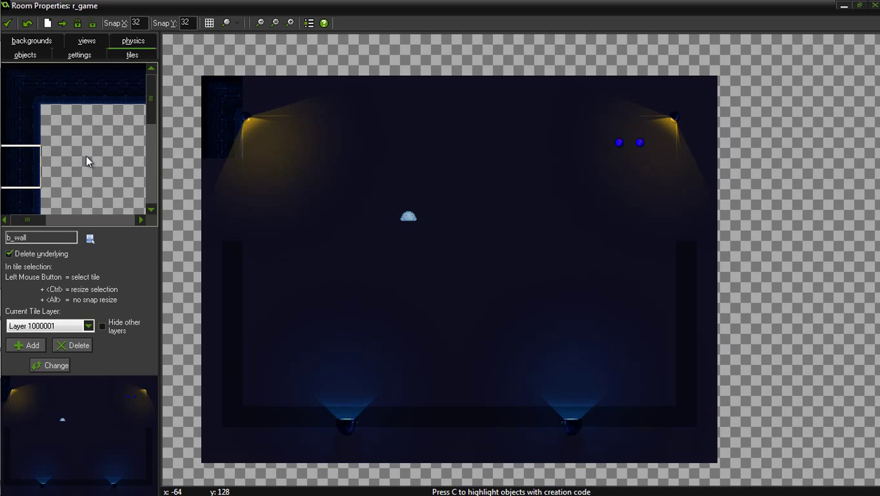
click(226, 178)
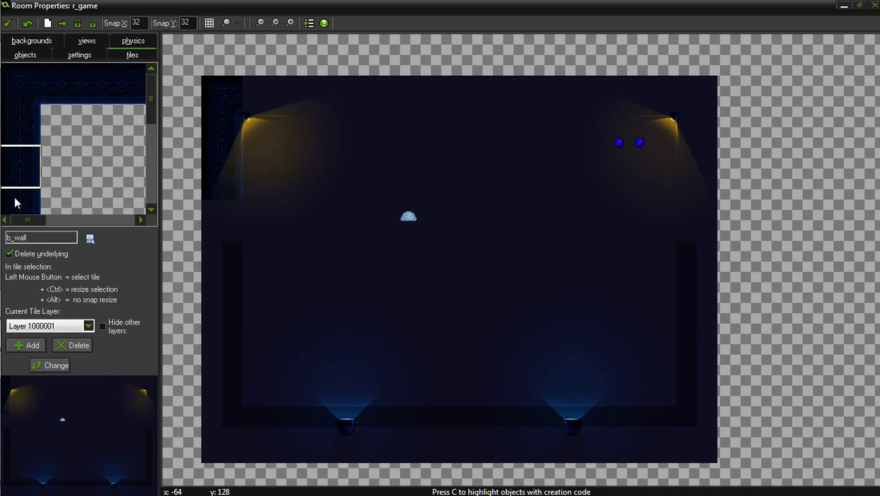
- Place successive b_wall tiles down the room's left edge to continue the wall frame
drag(152, 128, 154, 156)
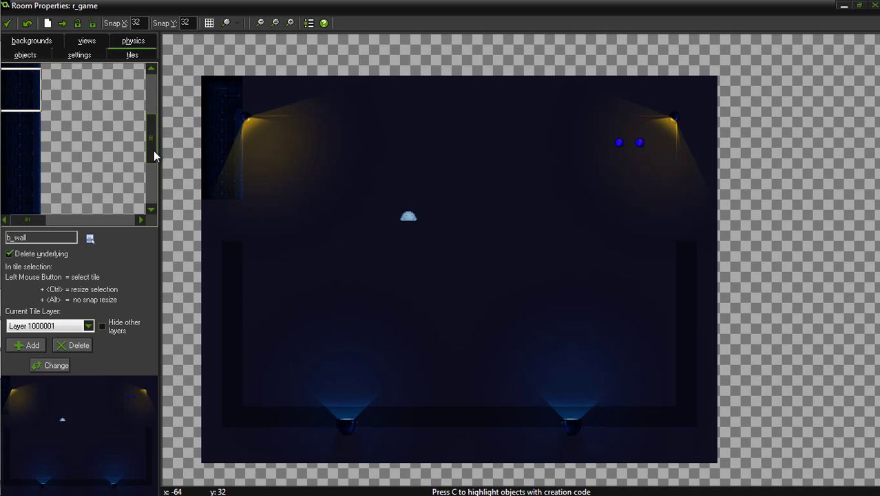
click(216, 210)
click(20, 132)
click(217, 264)
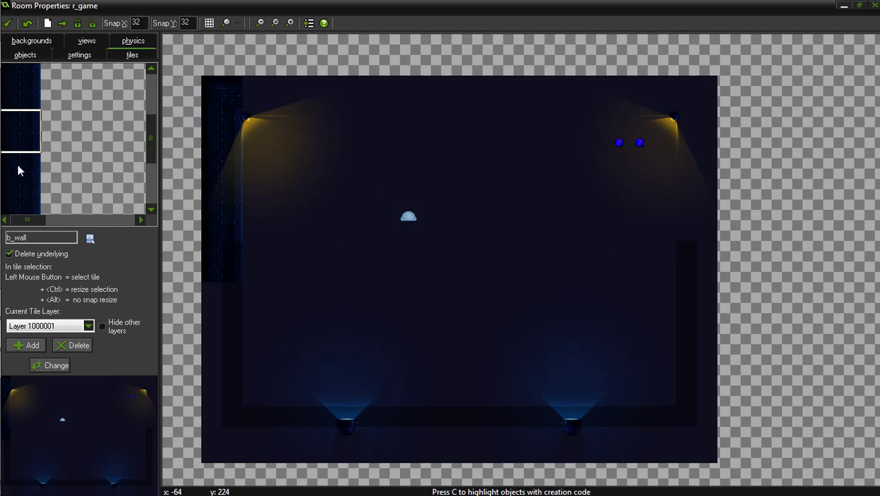
click(19, 171)
click(207, 283)
click(19, 205)
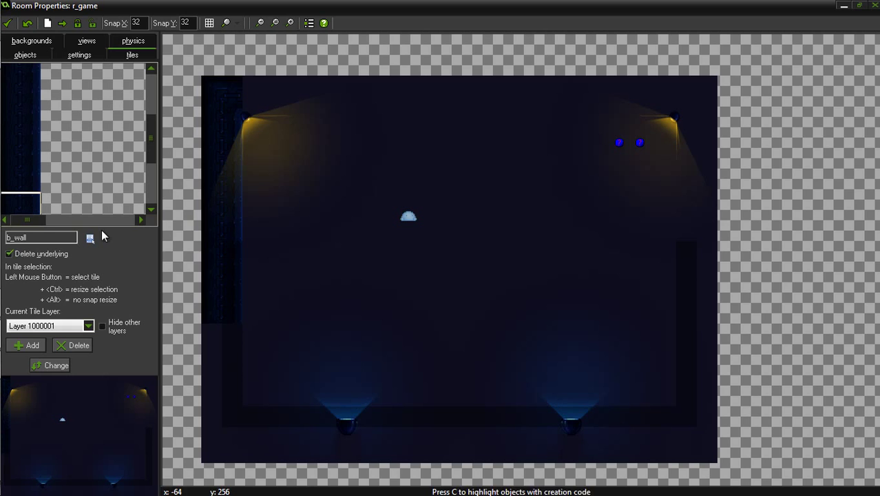
click(210, 338)
drag(152, 159, 151, 169)
scroll(152, 169, down, 1)
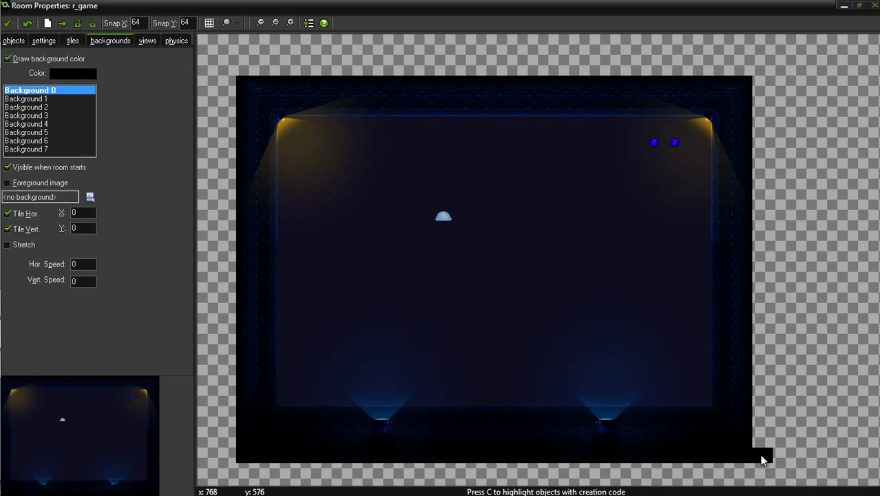
- Change r_game's background Color swatch to black in the backgrounds settings
click(73, 42)
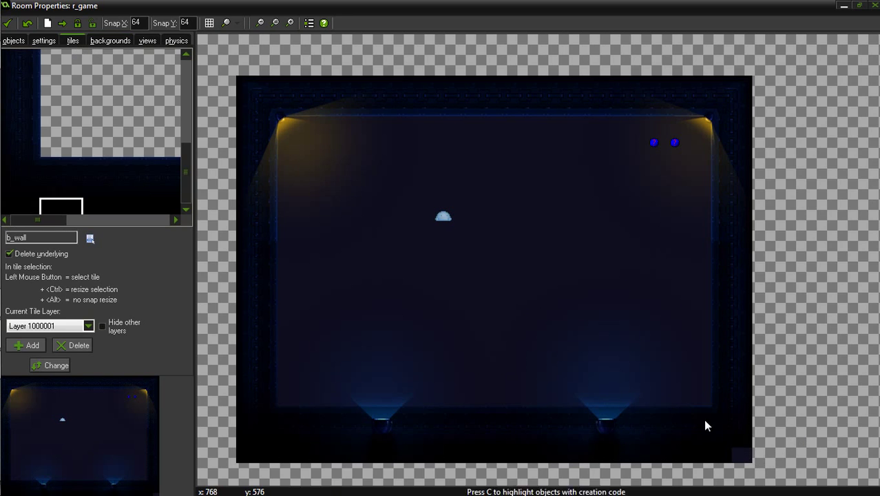
click(118, 44)
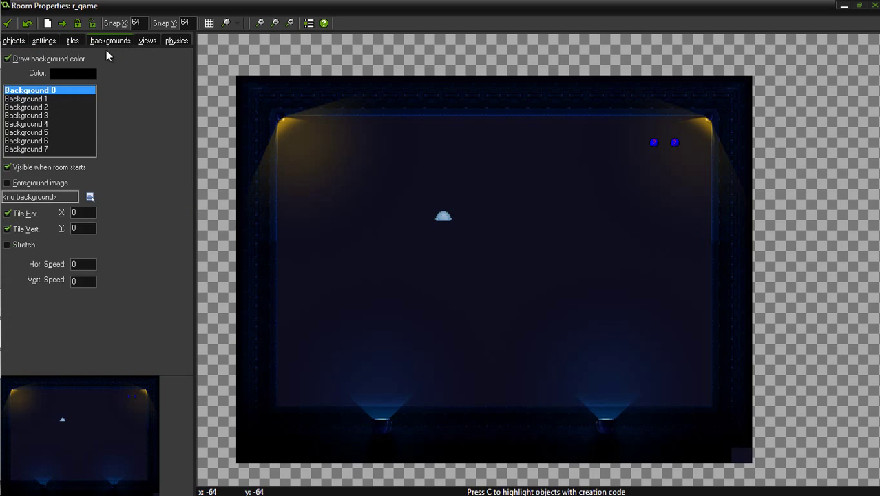
click(68, 74)
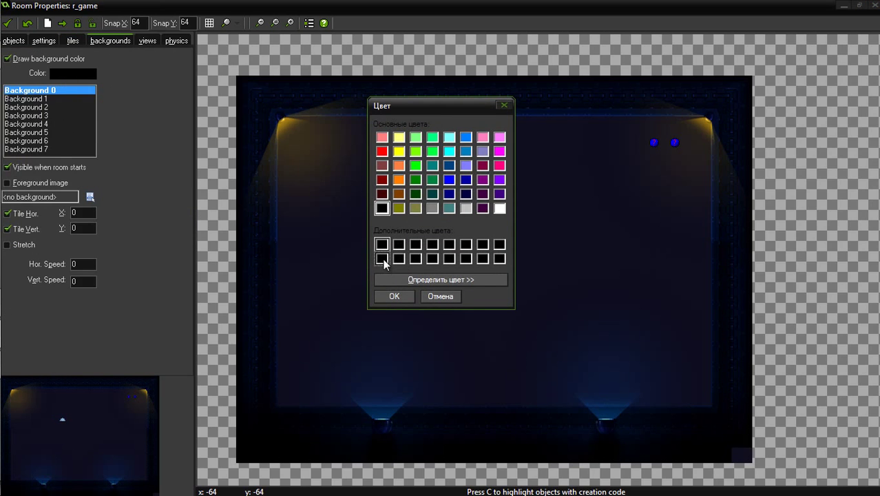
click(394, 297)
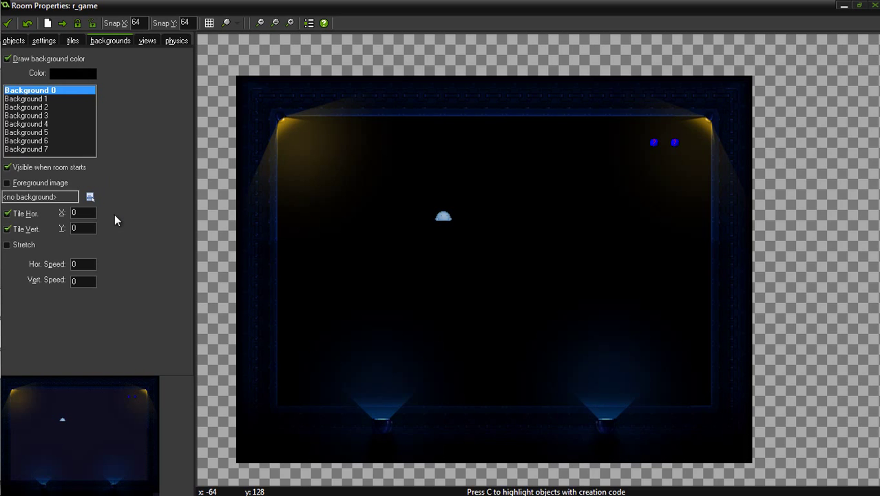
click(90, 198)
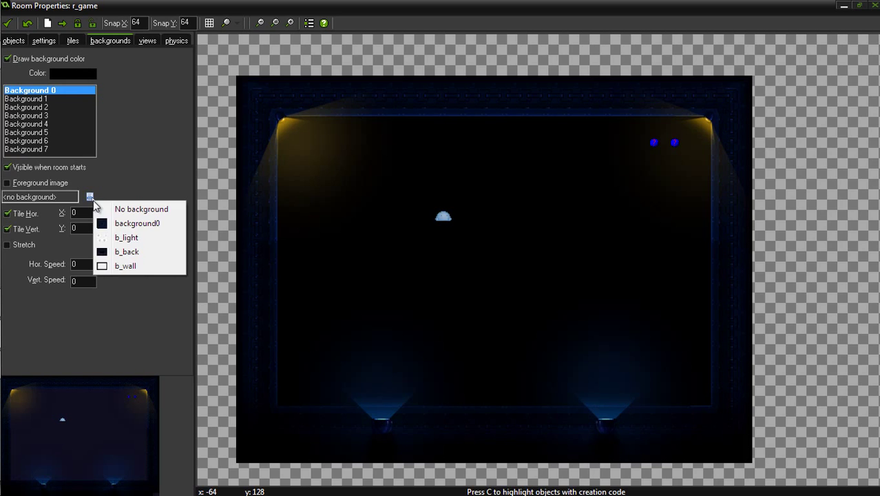
- Assign b_back as Background 0's image and show all tile layers together again
click(144, 252)
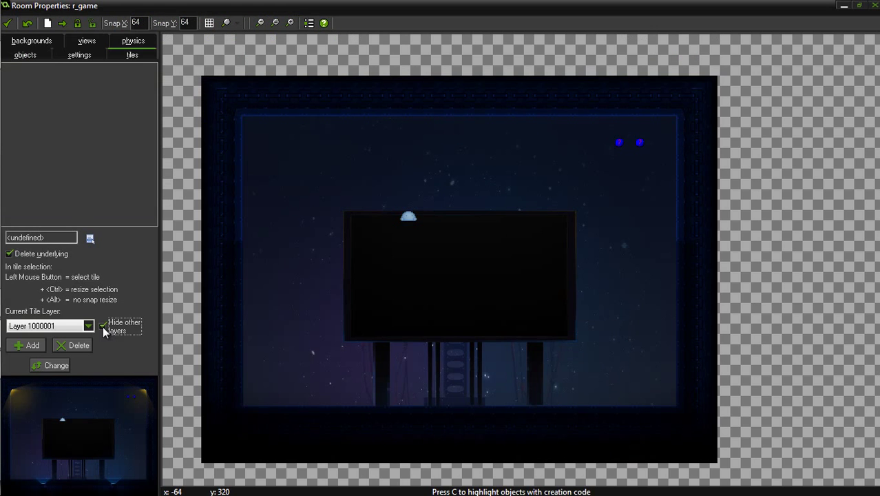
click(102, 326)
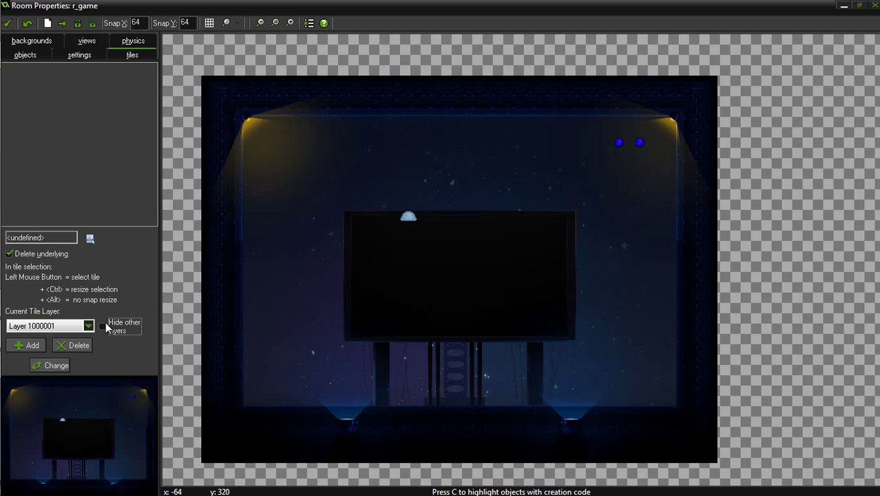
- Set tile layer 1000001's depth to -1000
click(89, 326)
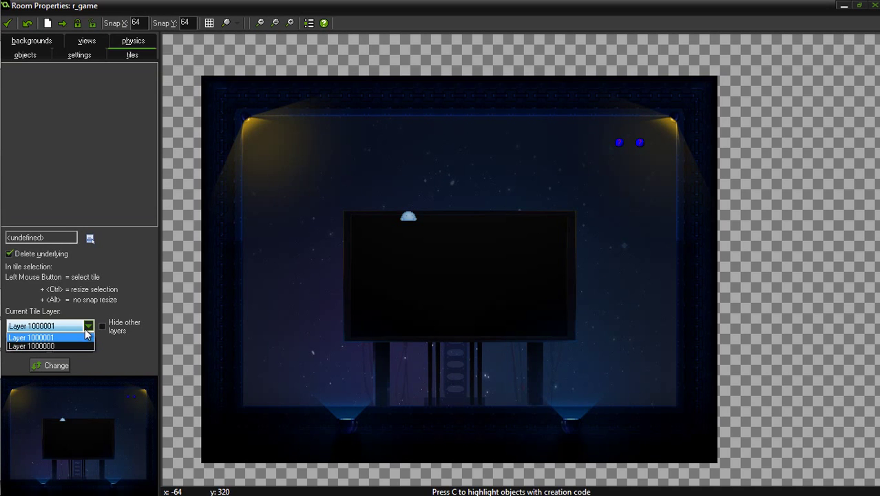
click(79, 335)
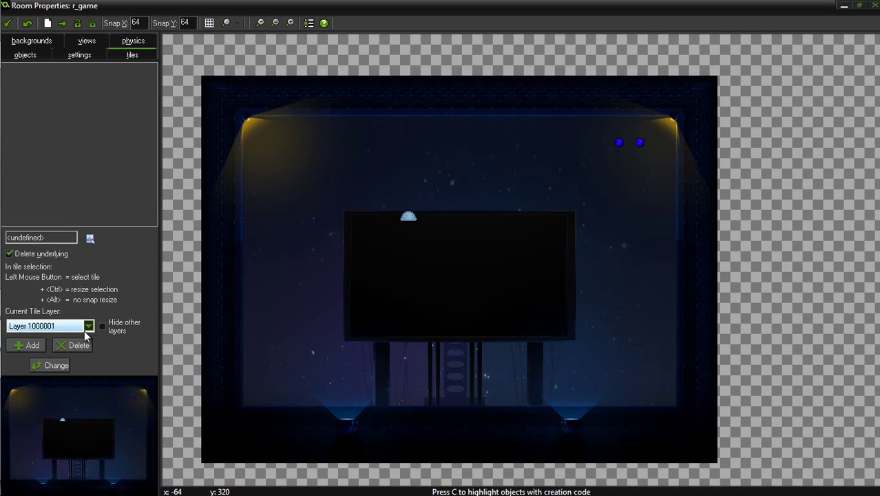
click(44, 364)
text(-1000)
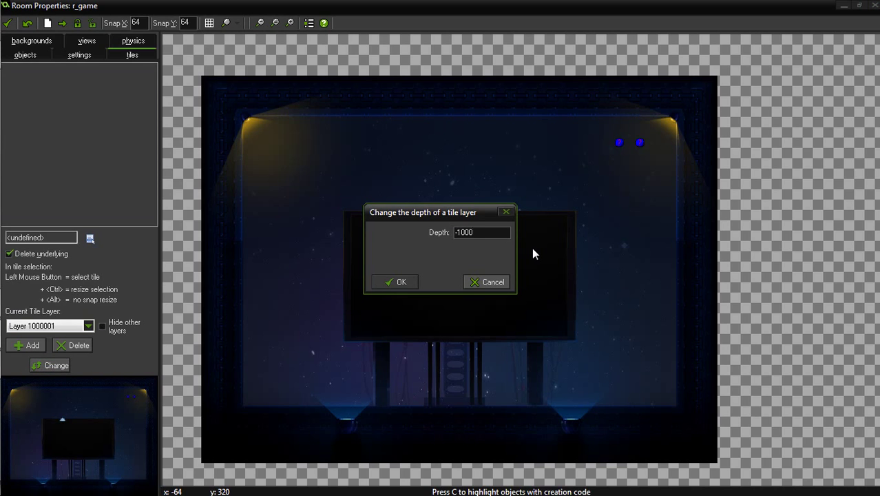
key(Return)
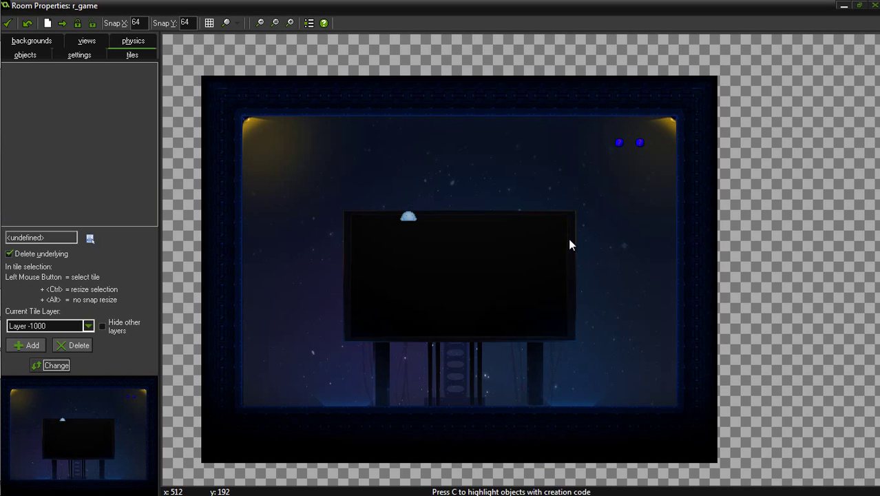
- Set tile layer 1000000's depth to -1001, then save and close the r_game room
click(88, 325)
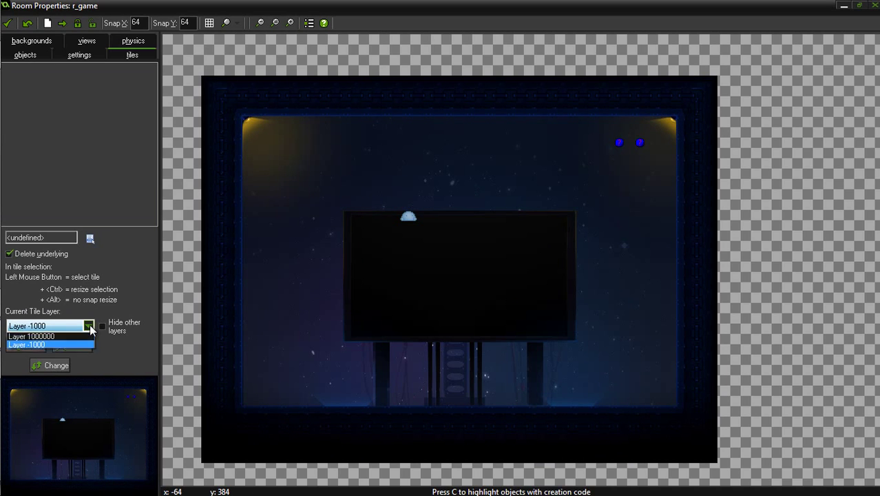
click(85, 343)
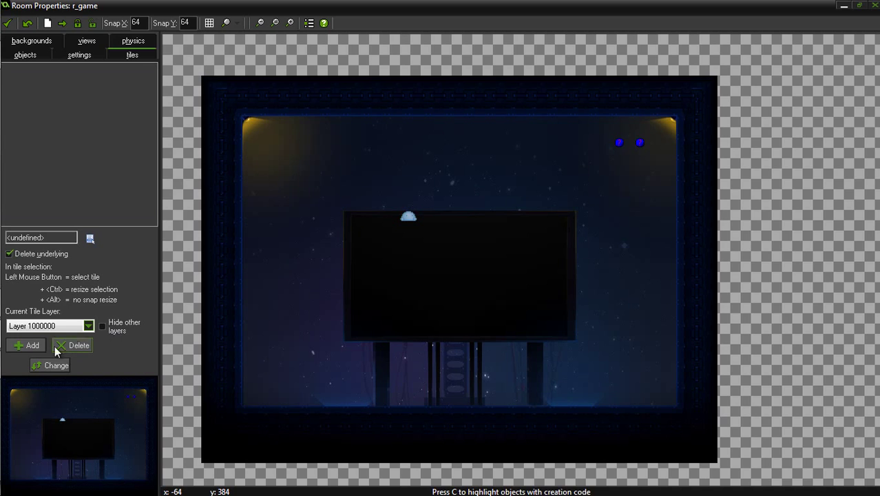
click(38, 365)
text(-1001)
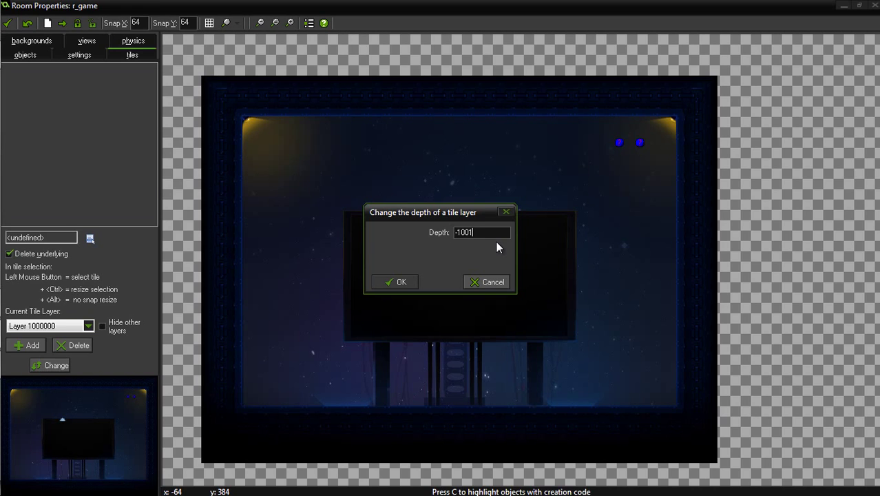
key(Return)
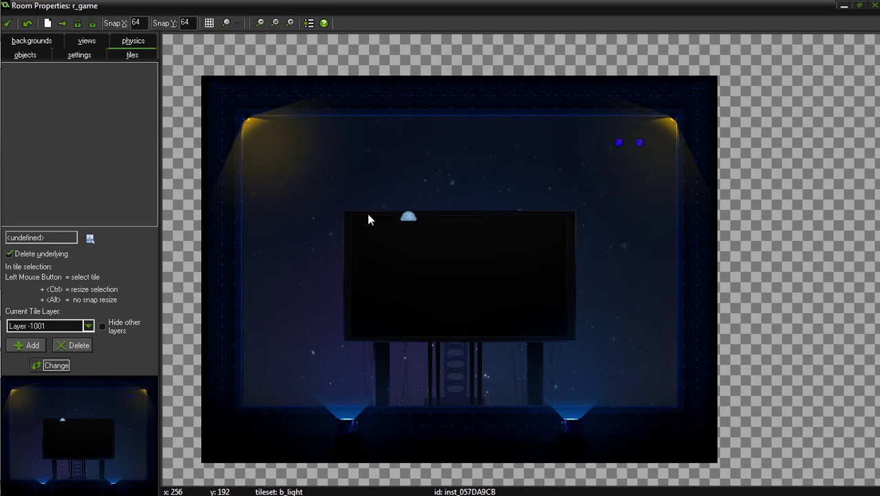
click(7, 22)
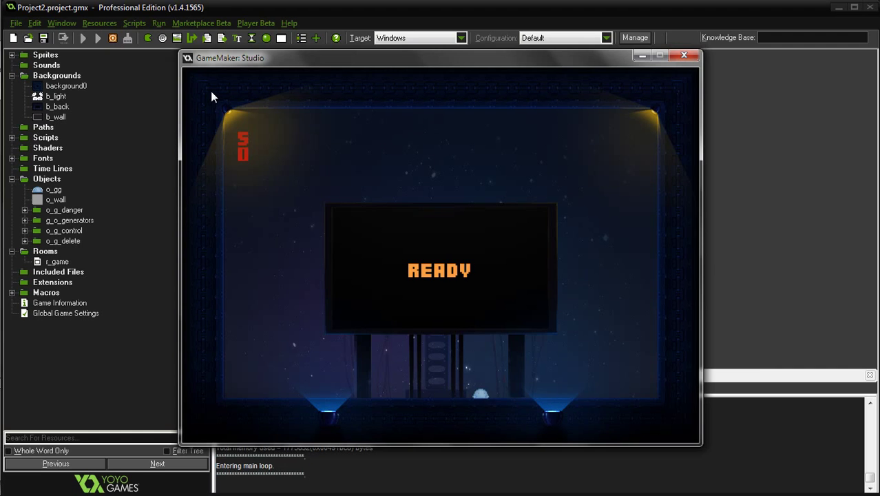
key(Left)
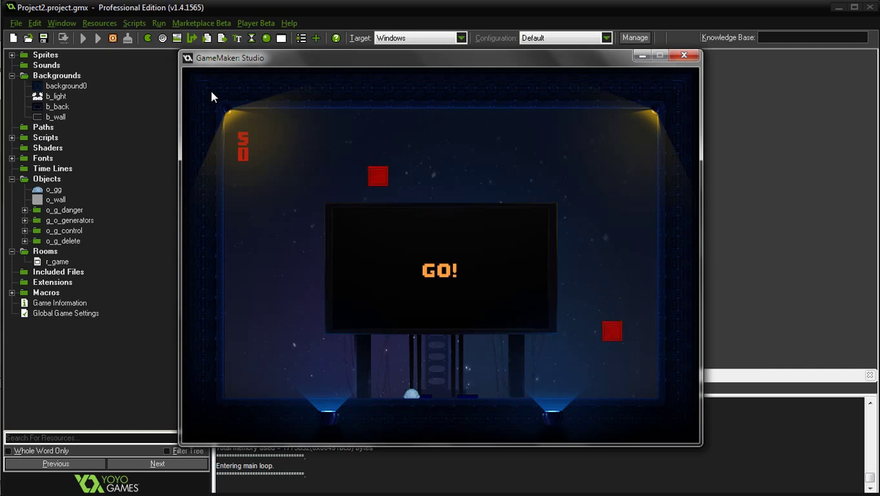
key(Right)
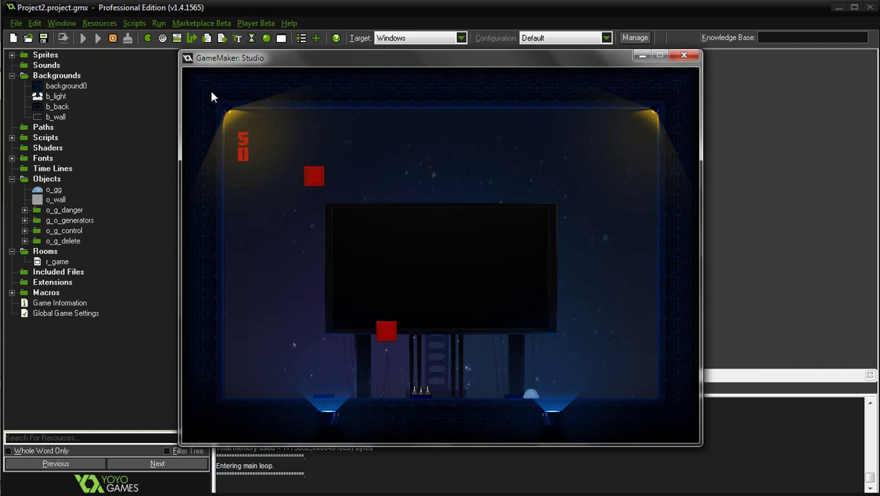
key(Left)
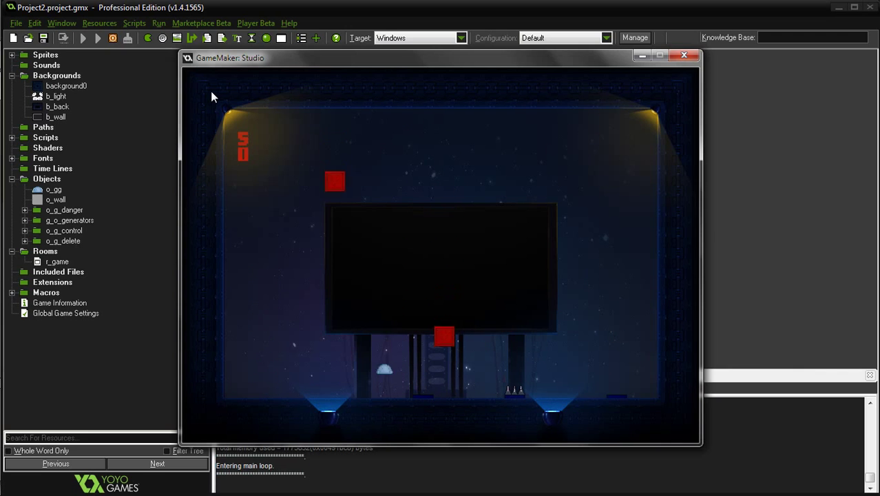
key(Right)
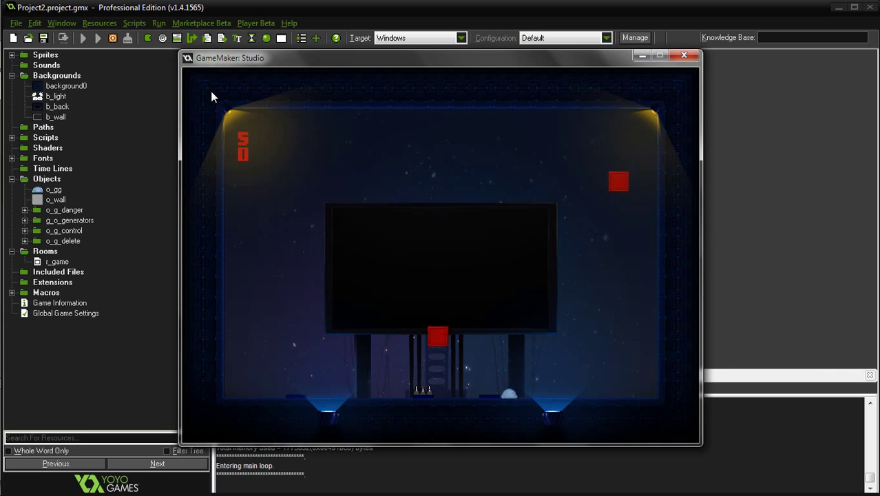
key(Left)
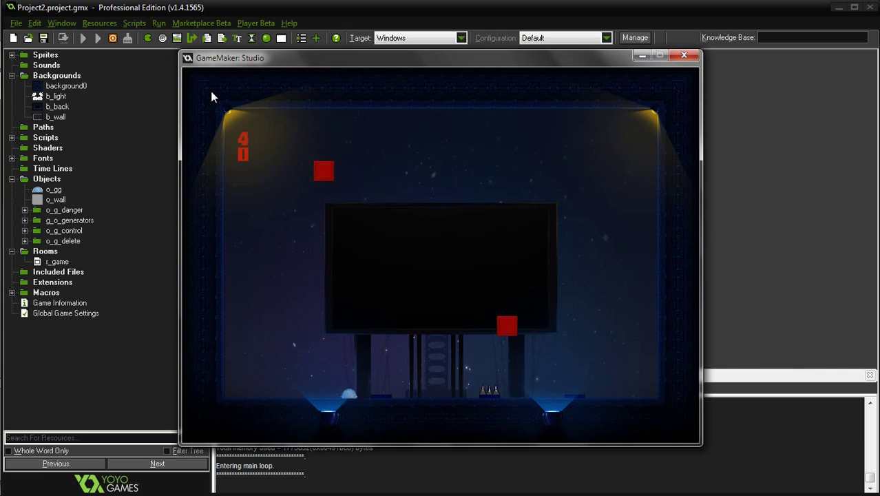
key(Right)
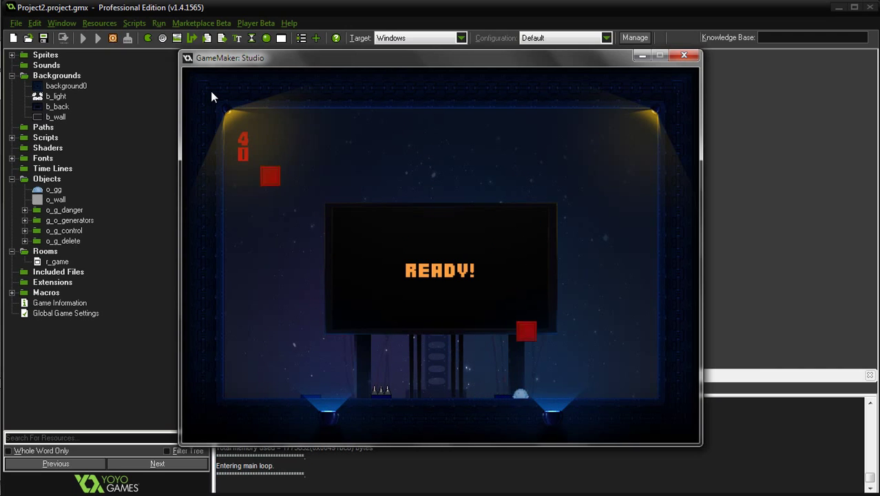
key(Left)
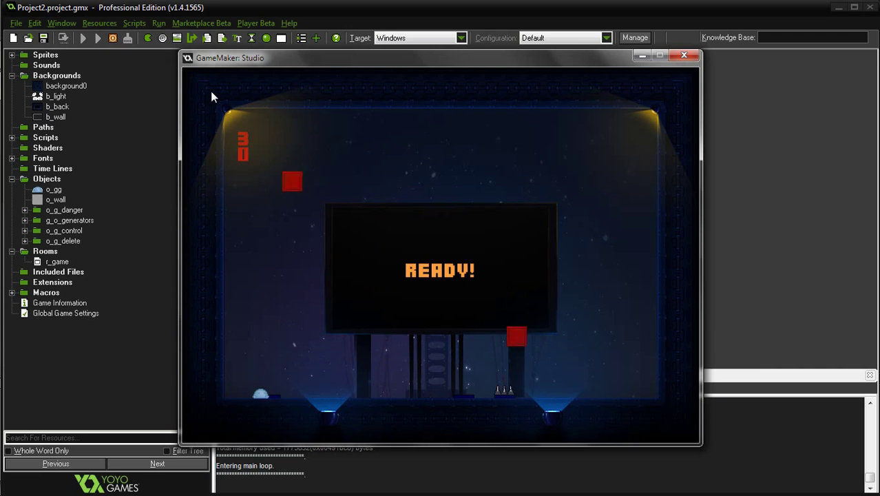
key(Right)
key(Right)
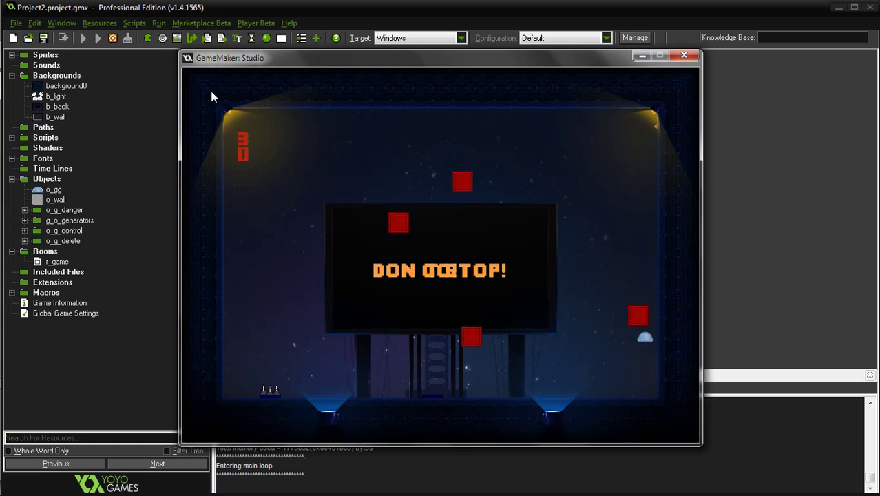
key(Left)
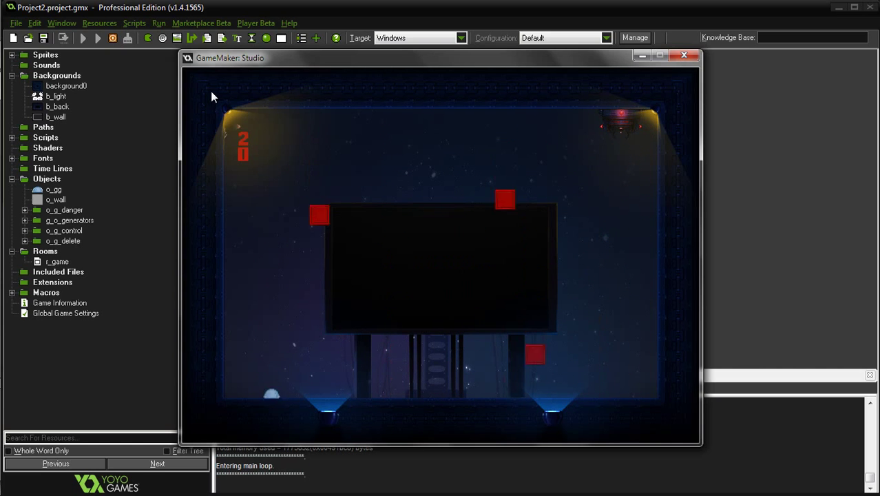
key(Right)
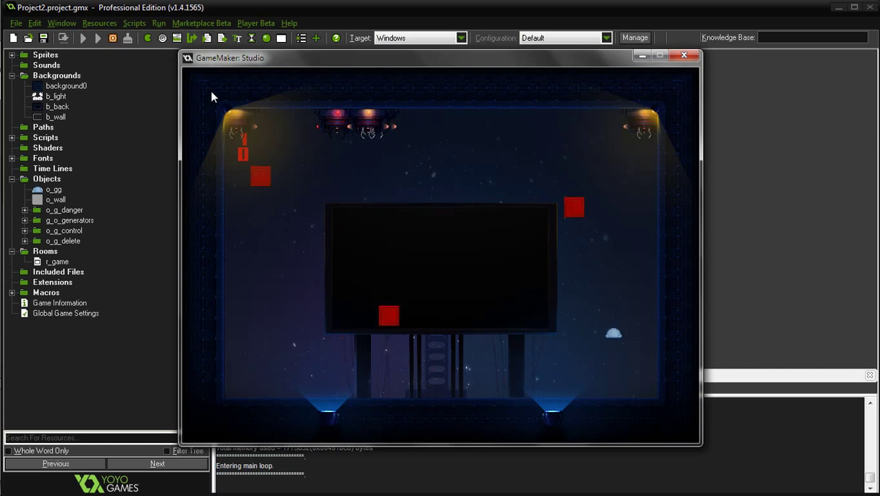
key(Left)
key(Right)
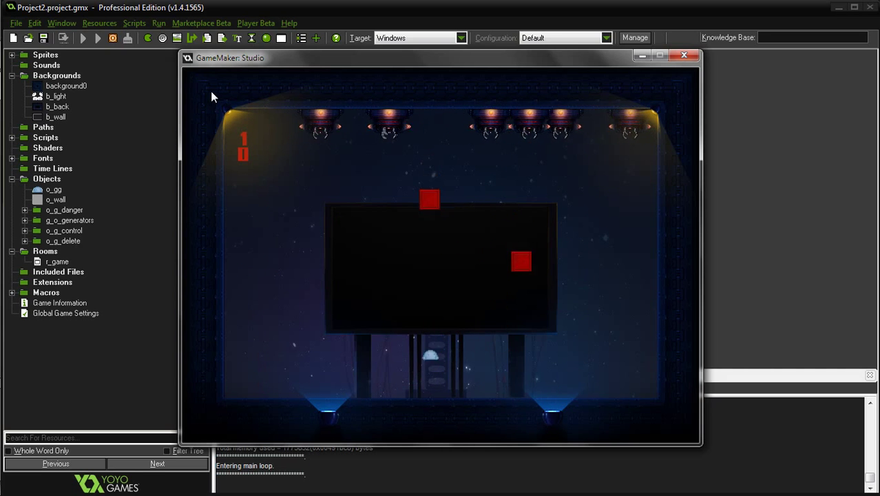
key(Left)
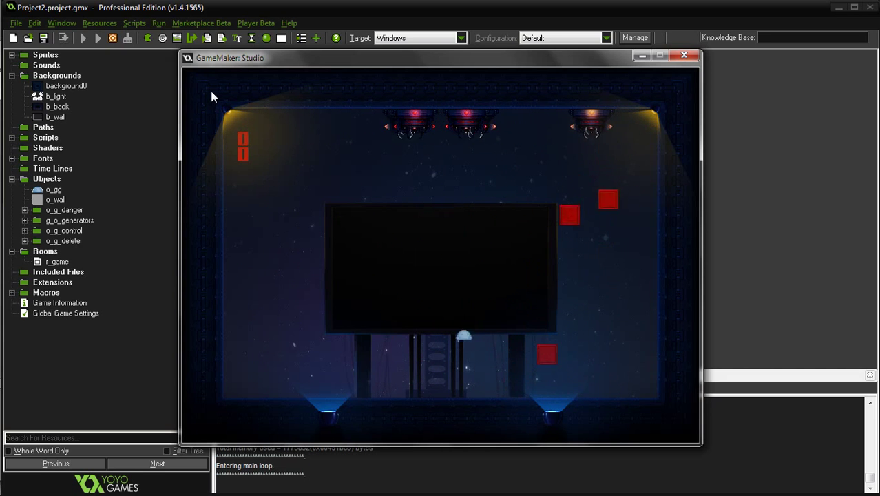
key(Right)
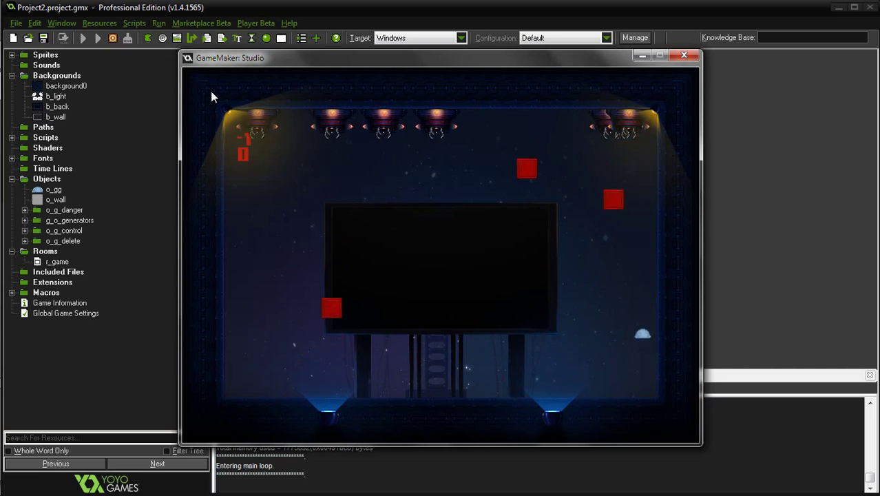
key(Left)
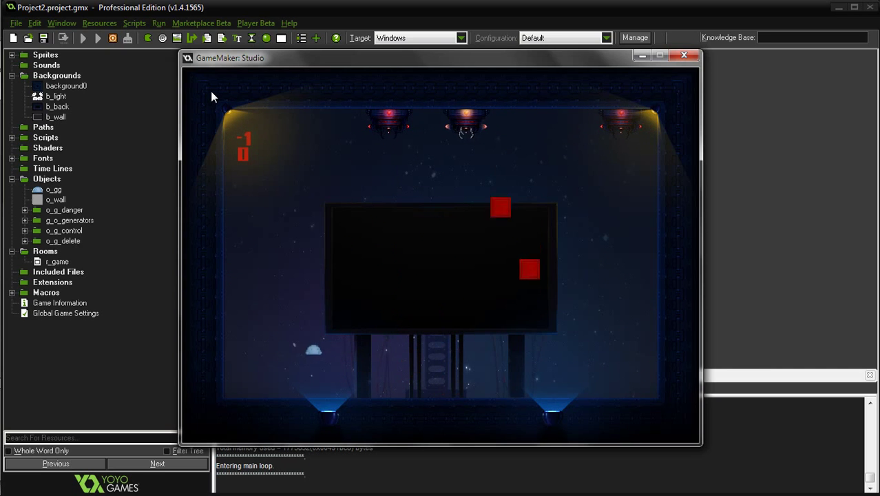
key(Right)
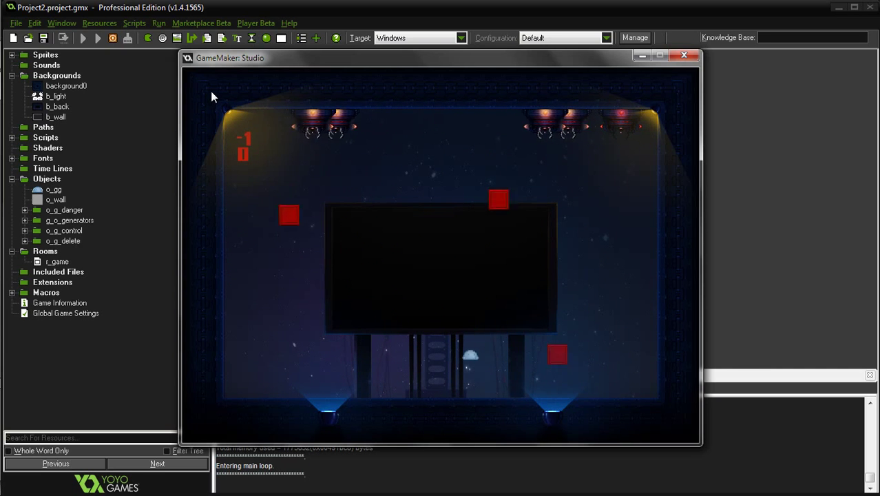
key(Left)
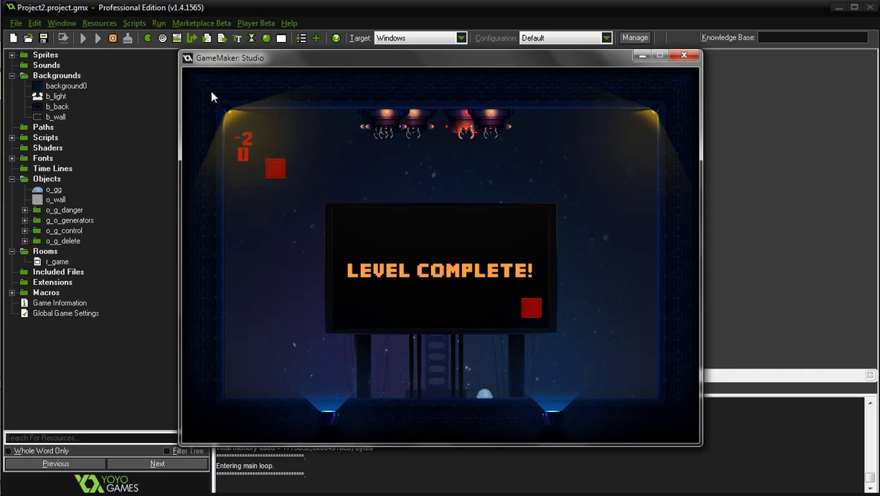
key(Right)
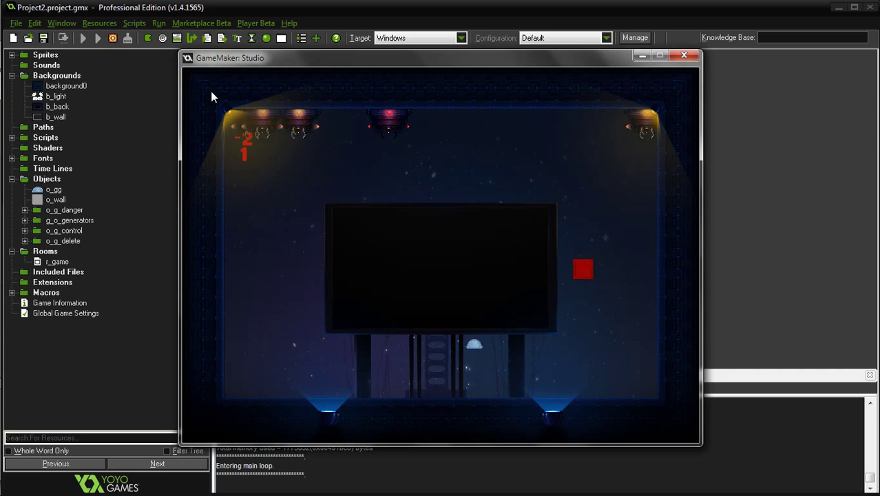
key(Left)
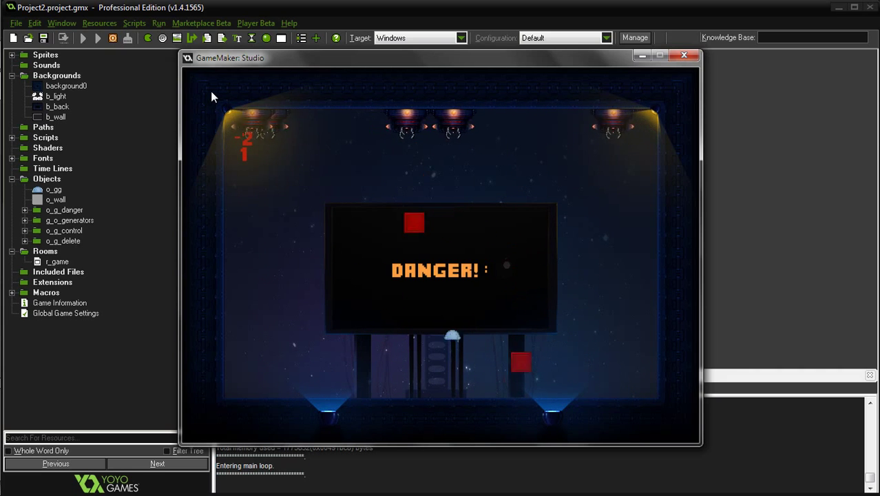
key(Right)
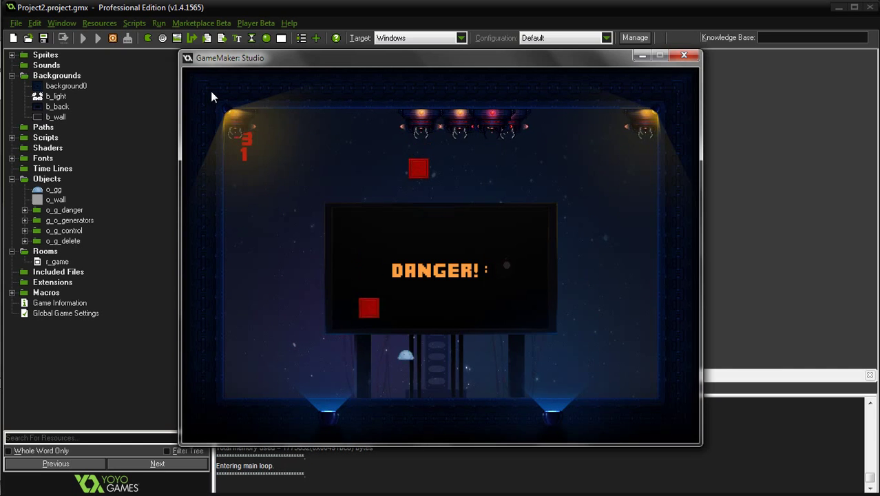
key(Left)
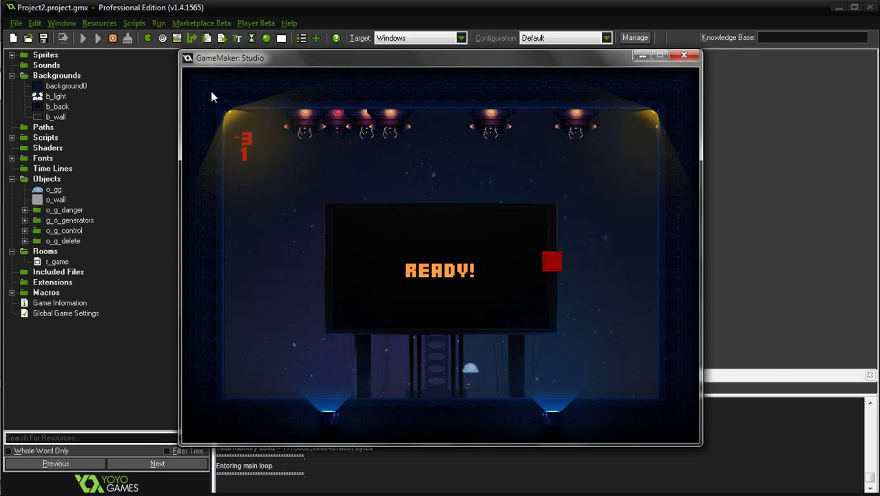
- Close the running game and browse the expanded Sprites folder in the resource tree
key(Escape)
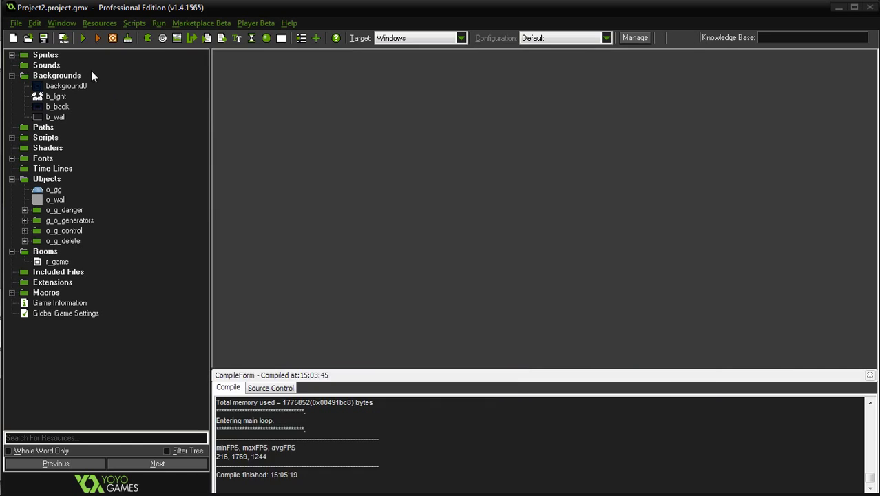
click(12, 58)
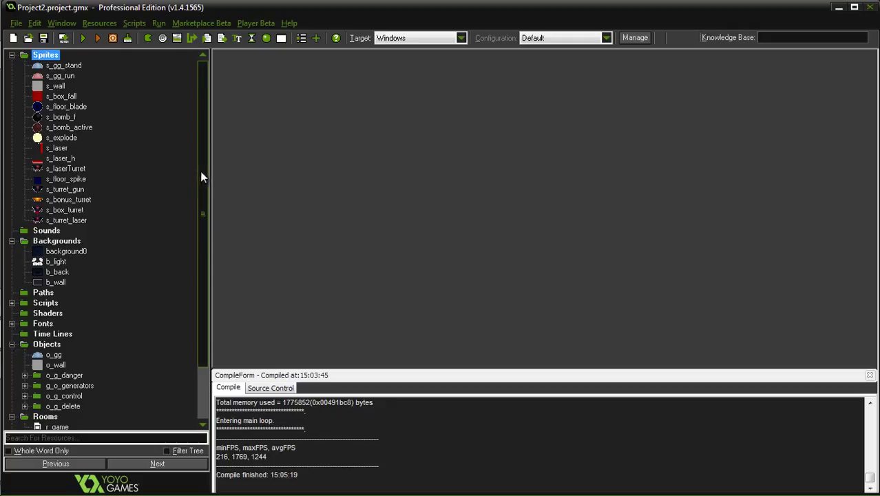
scroll(200, 172, down, 3)
scroll(210, 200, down, 1)
scroll(221, 227, down, 2)
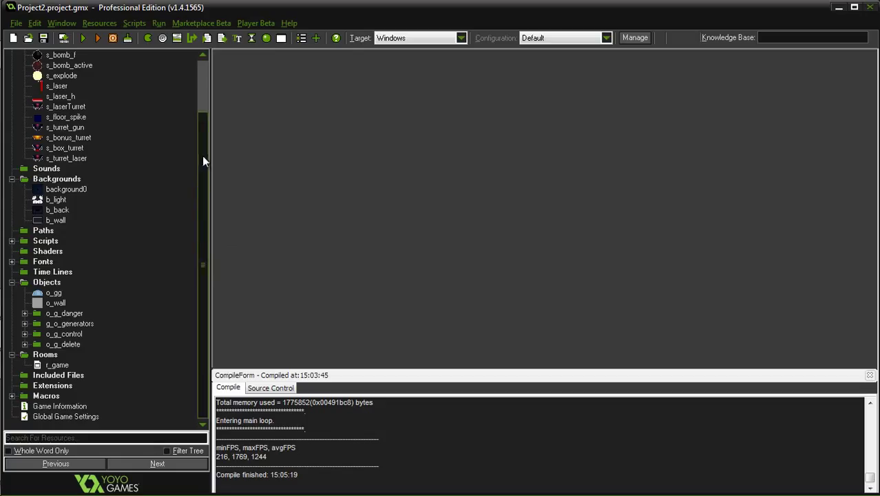
scroll(202, 130, up, 2)
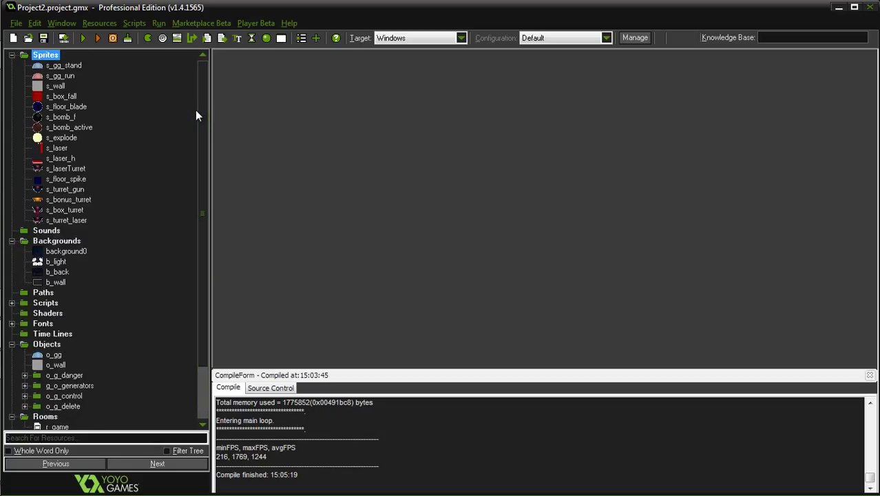